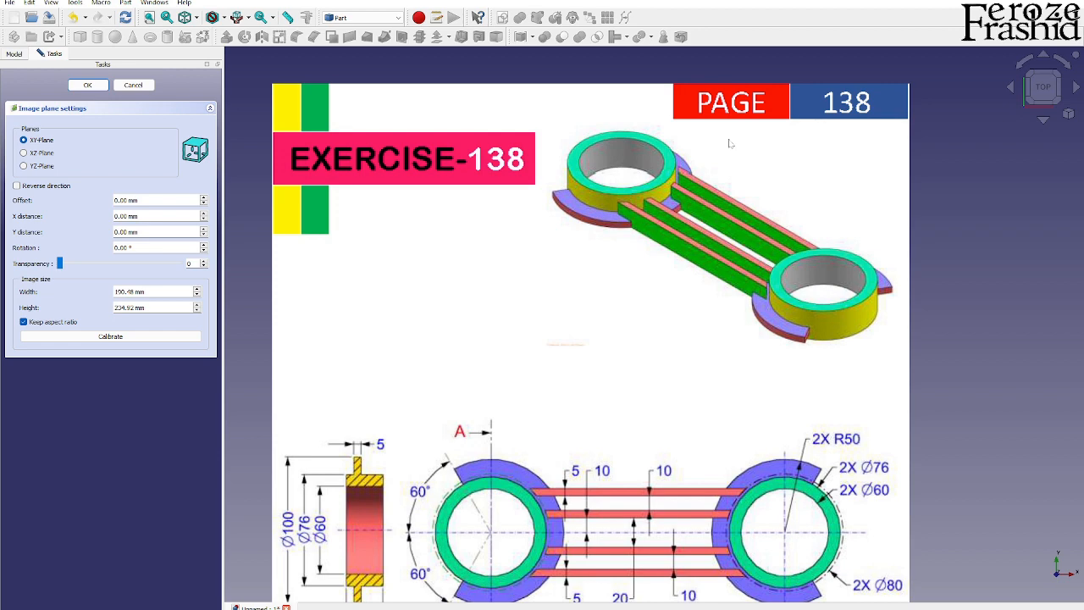
Step: Set the transparency of the reference image to 50
scroll(730, 144, "down", 2)
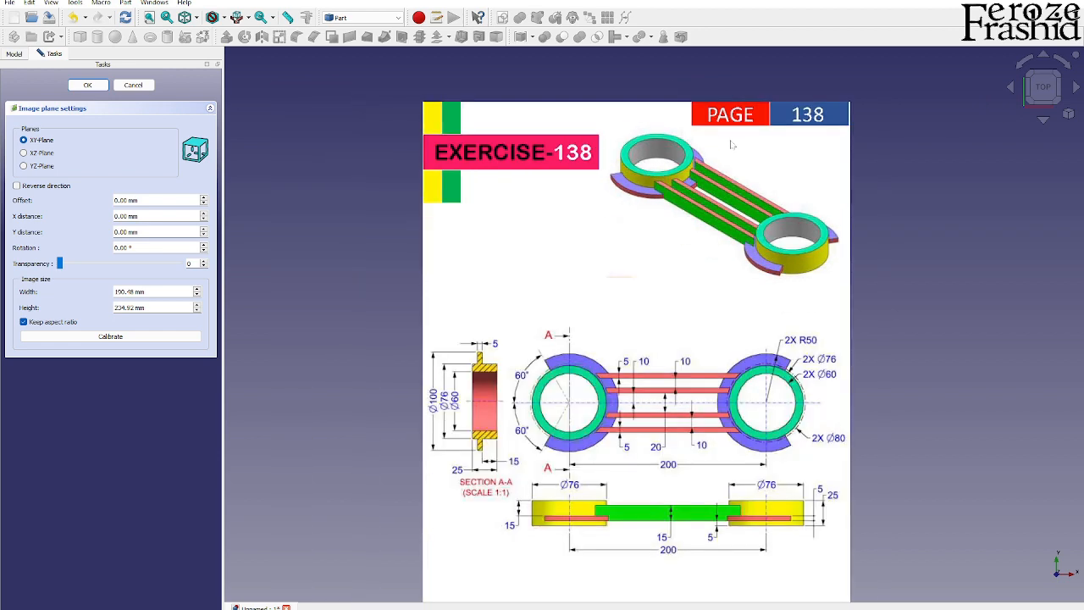
scroll(699, 403, "up", 2)
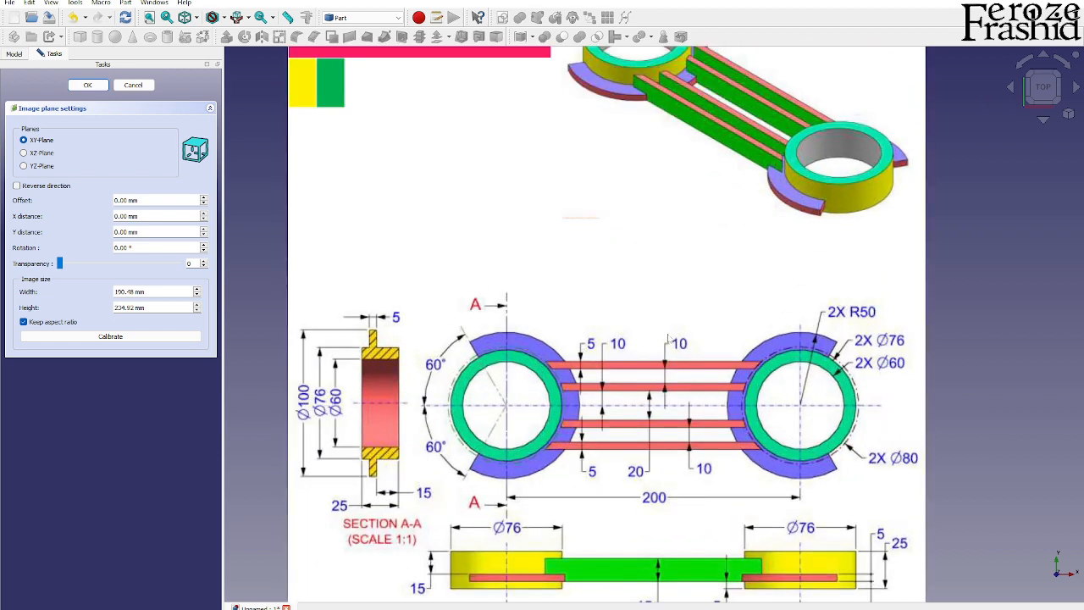
scroll(669, 337, "down", 1)
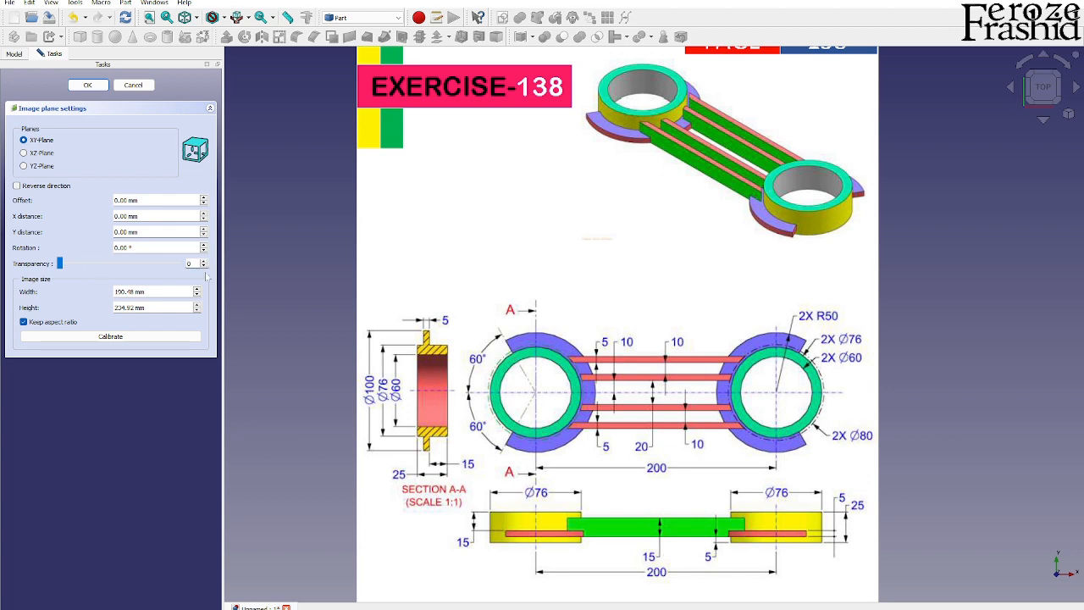
type("5")
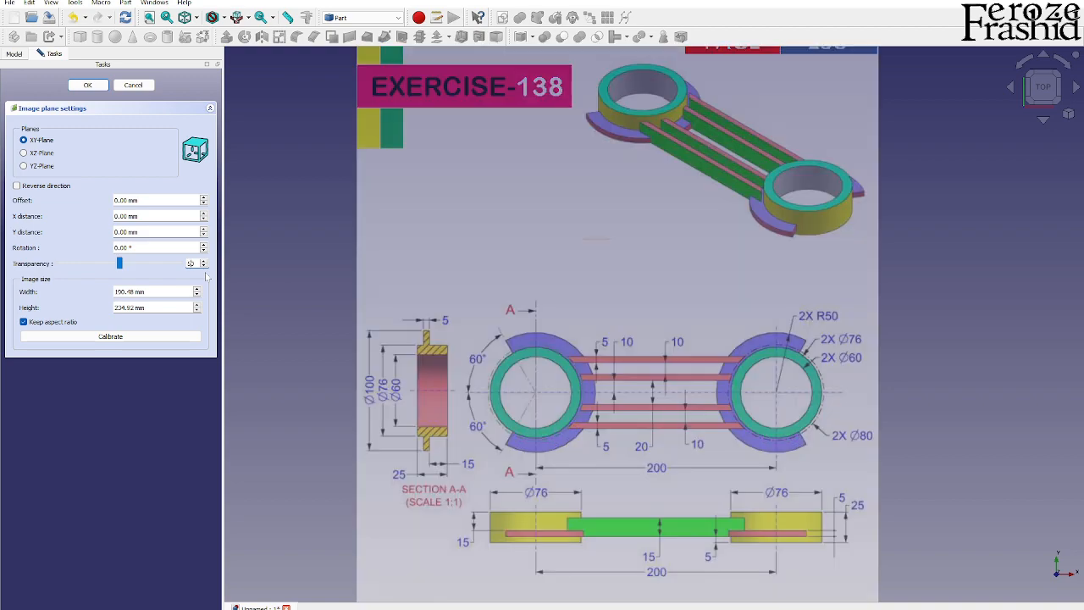
Step: Calibrate the image scale by setting the lower view's ring centre-to-centre dimension to 200 mm, and accept the image plane settings
left_click(136, 336)
scroll(658, 571, "up", 5)
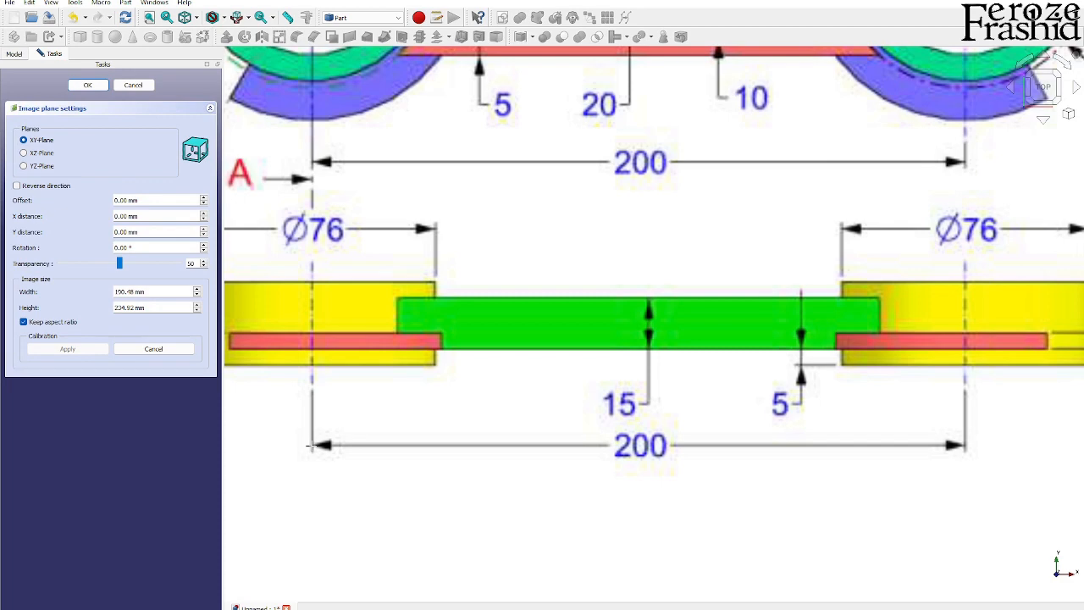
left_click(312, 444)
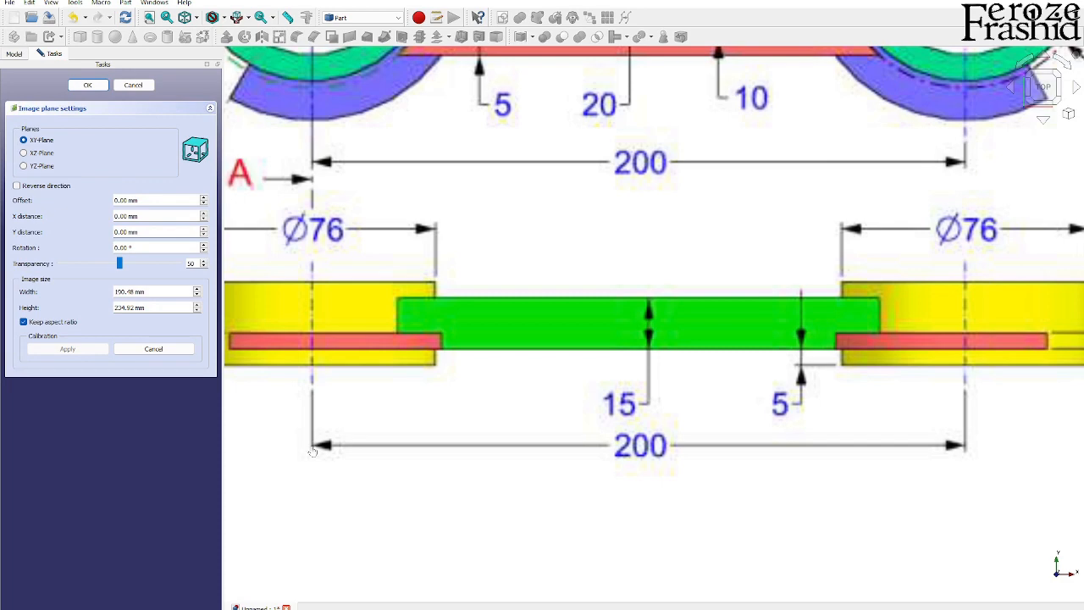
left_click(968, 448)
type("200")
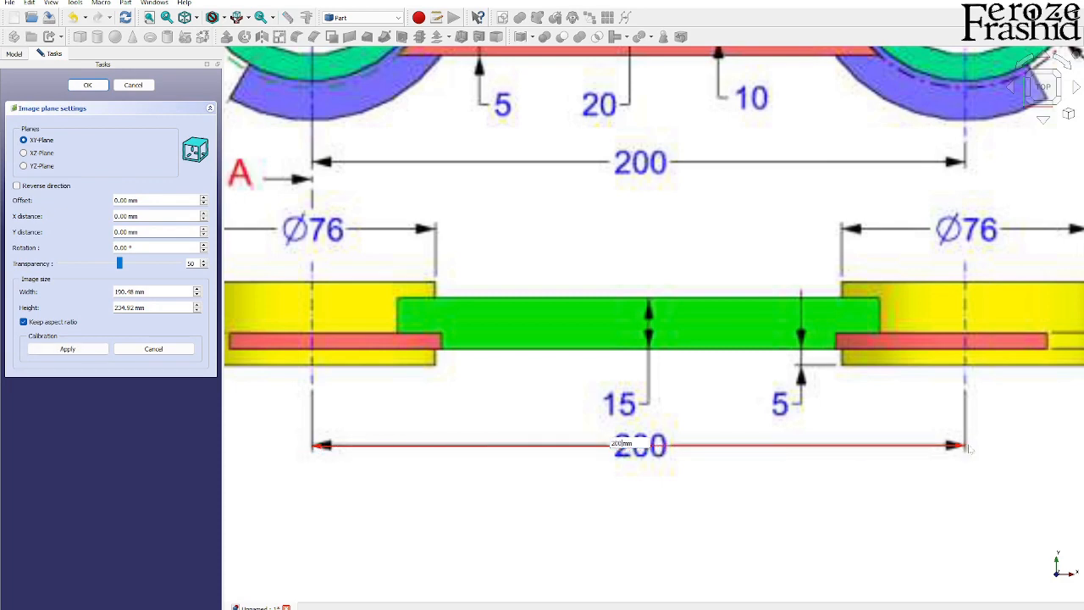
key("Return")
scroll(657, 430, "down", 6)
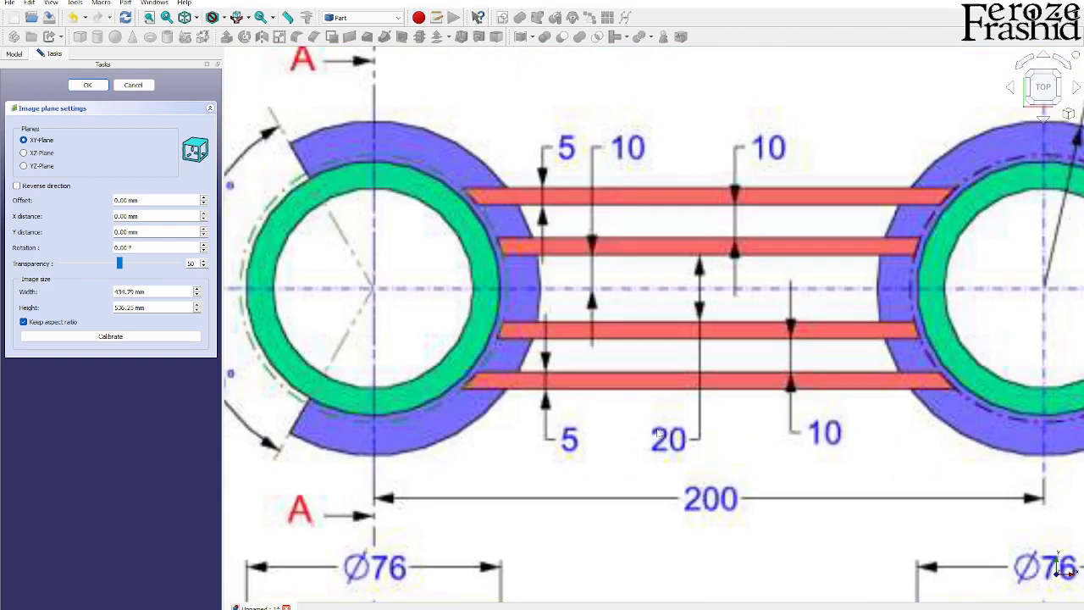
left_click(87, 87)
scroll(558, 392, "down", 3)
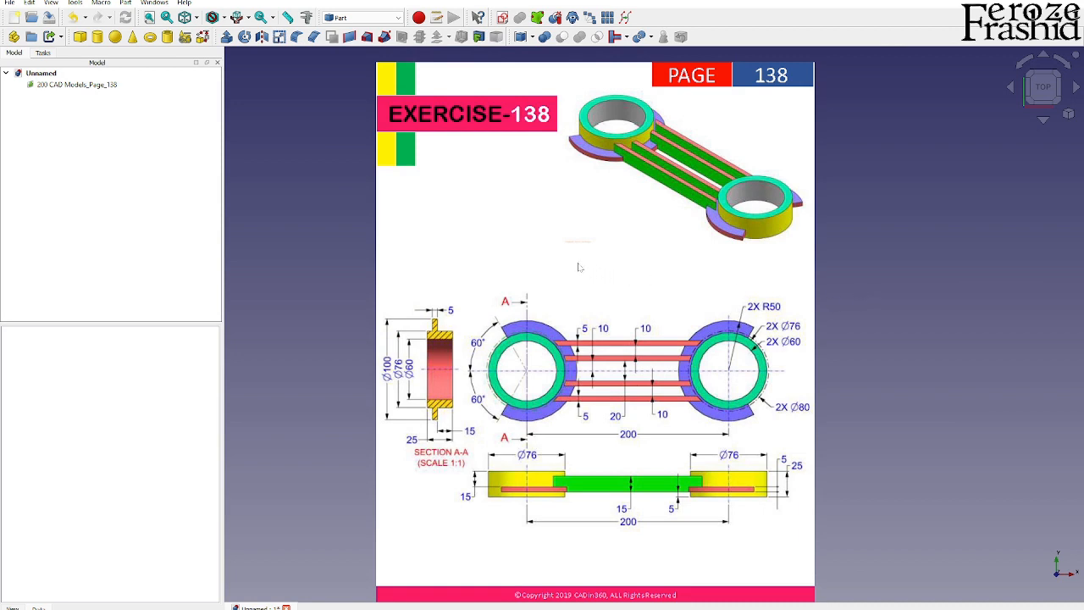
Step: Show the axis cross and transform the reference image so the centre of the plan view's right ring lies on the origin
key("a")
key("c")
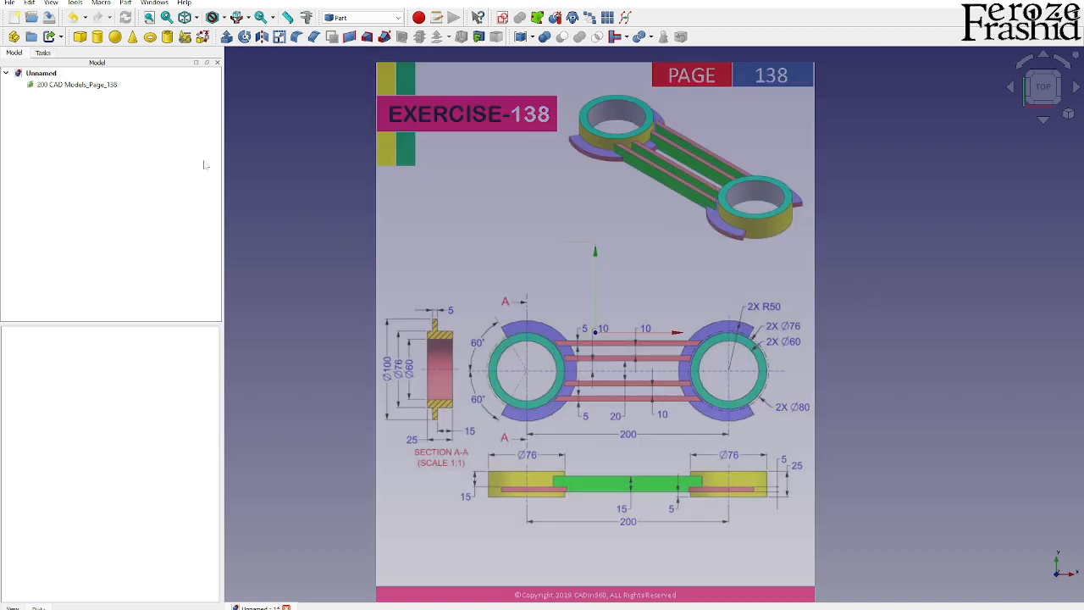
left_click(81, 86)
right_click(82, 86)
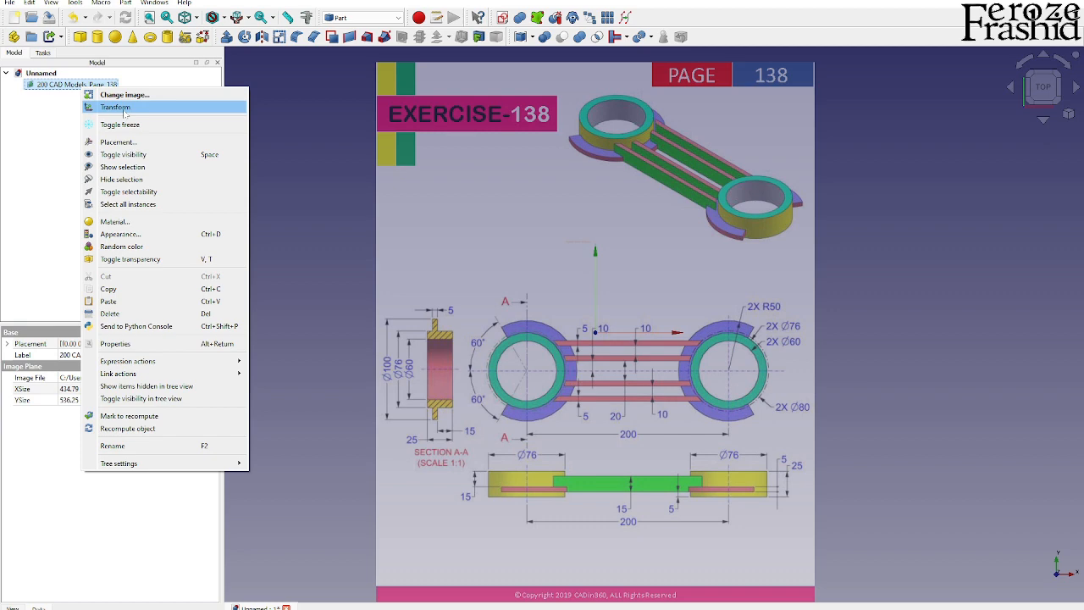
left_click(118, 108)
scroll(779, 366, "up", 2)
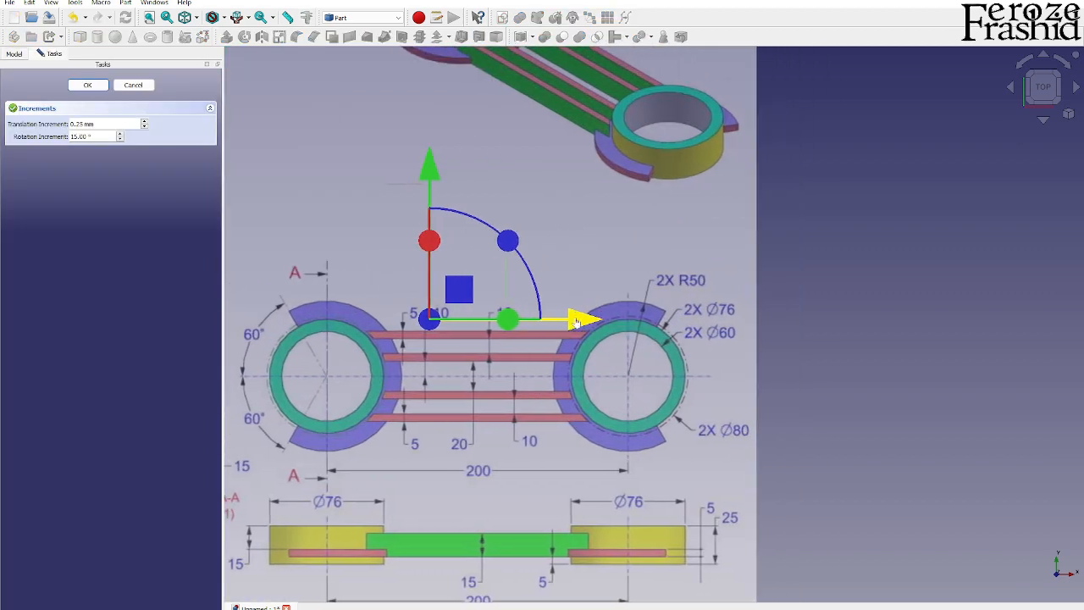
left_click_drag(577, 322, 481, 323)
scroll(846, 375, "down", 2)
scroll(707, 271, "up", 3)
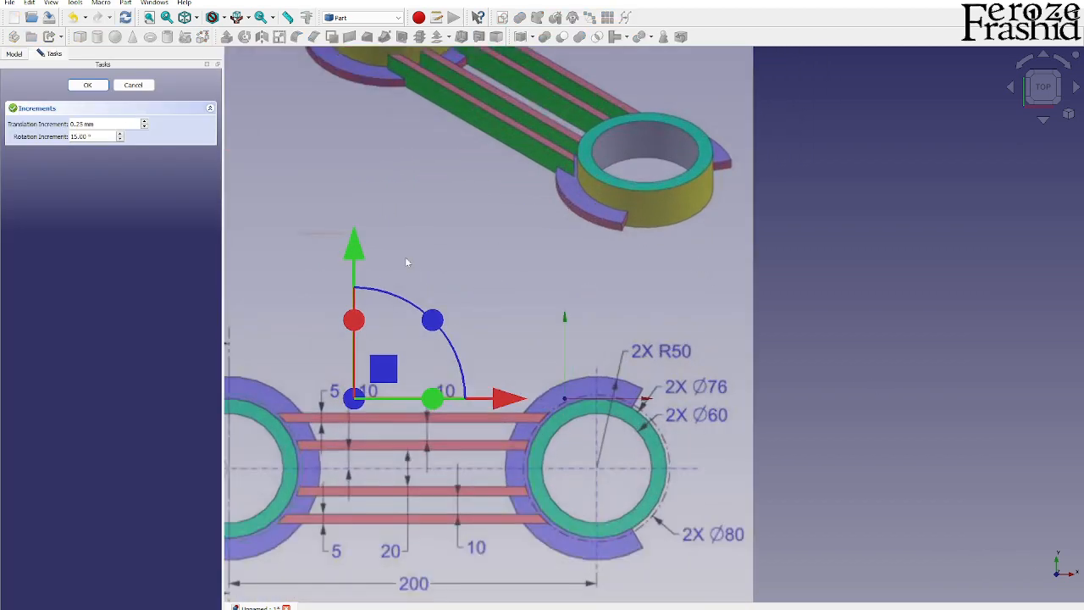
left_click_drag(356, 258, 369, 187)
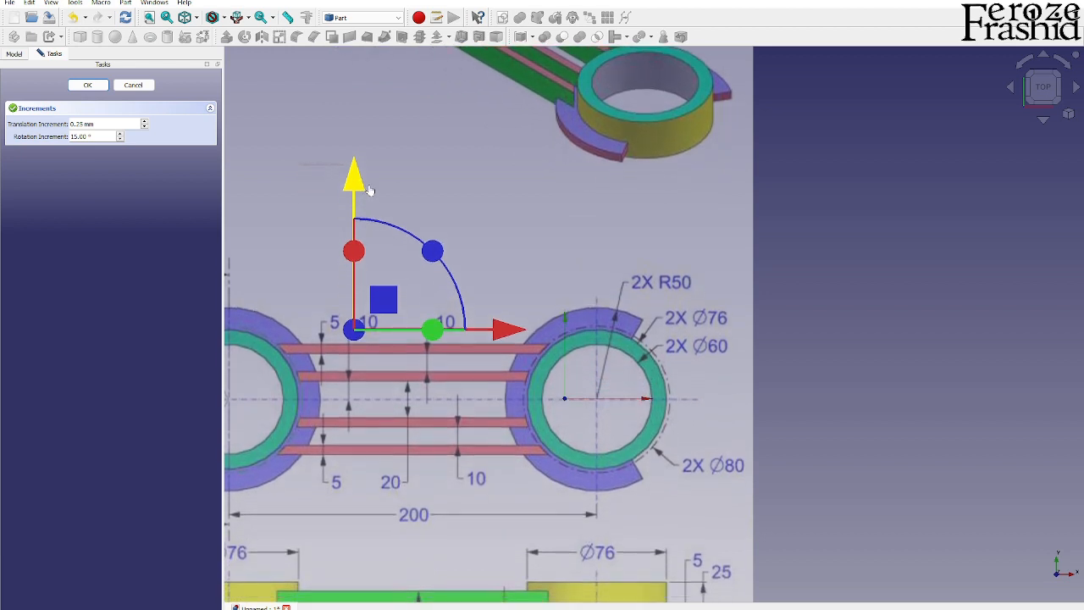
left_click_drag(503, 335, 470, 337)
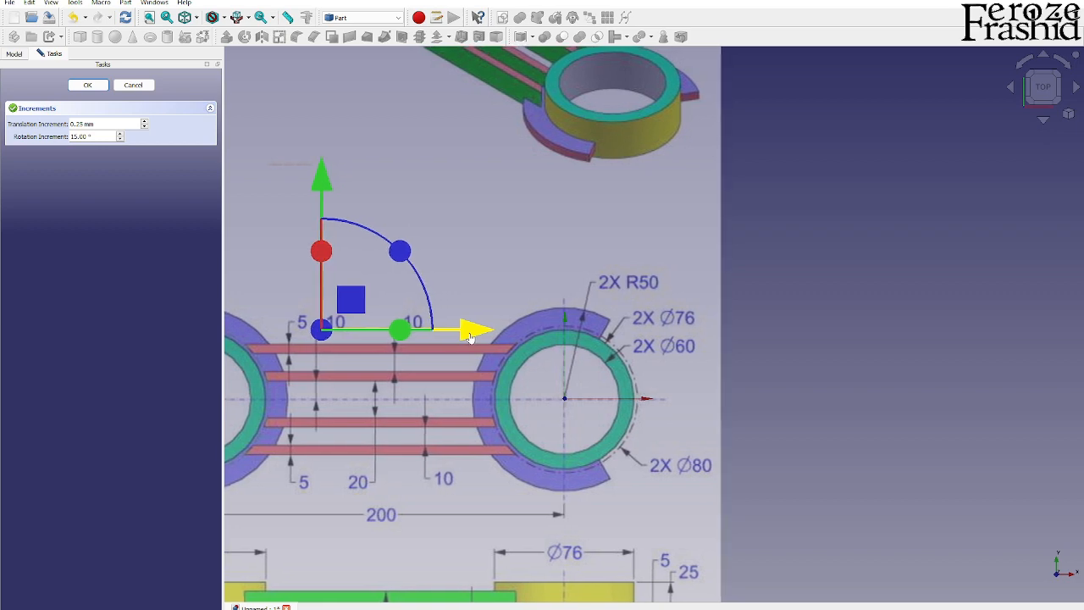
left_click(87, 85)
left_click(767, 337)
scroll(826, 342, "down", 3)
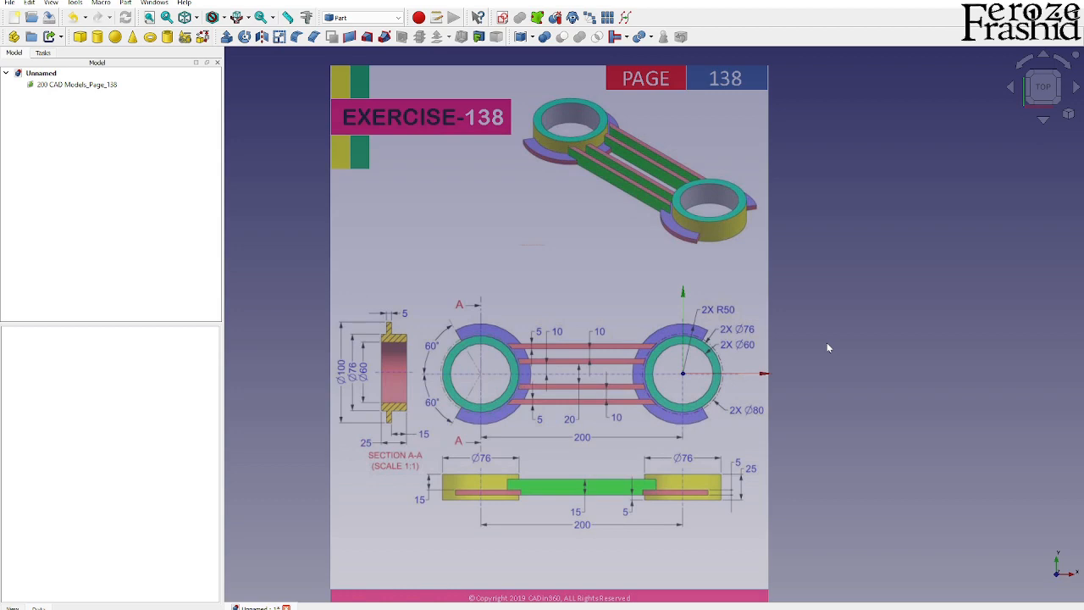
Step: Create a new sketch on the XY-Plane with zero offset
scroll(826, 343, "down", 2)
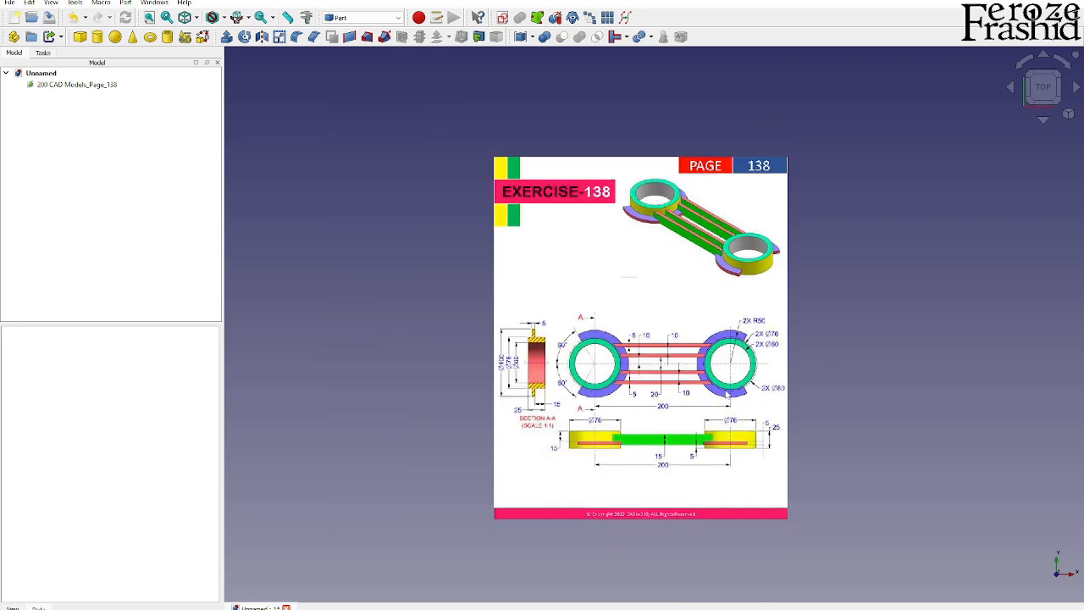
scroll(727, 394, "up", 3)
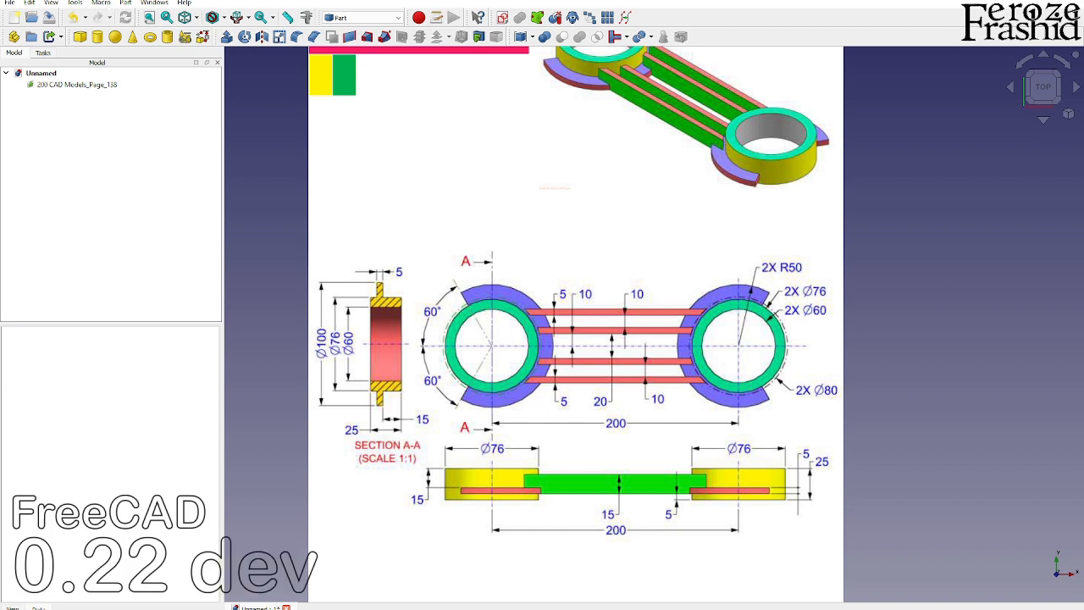
mouse_move(723, 609)
scroll(641, 328, "up", 1)
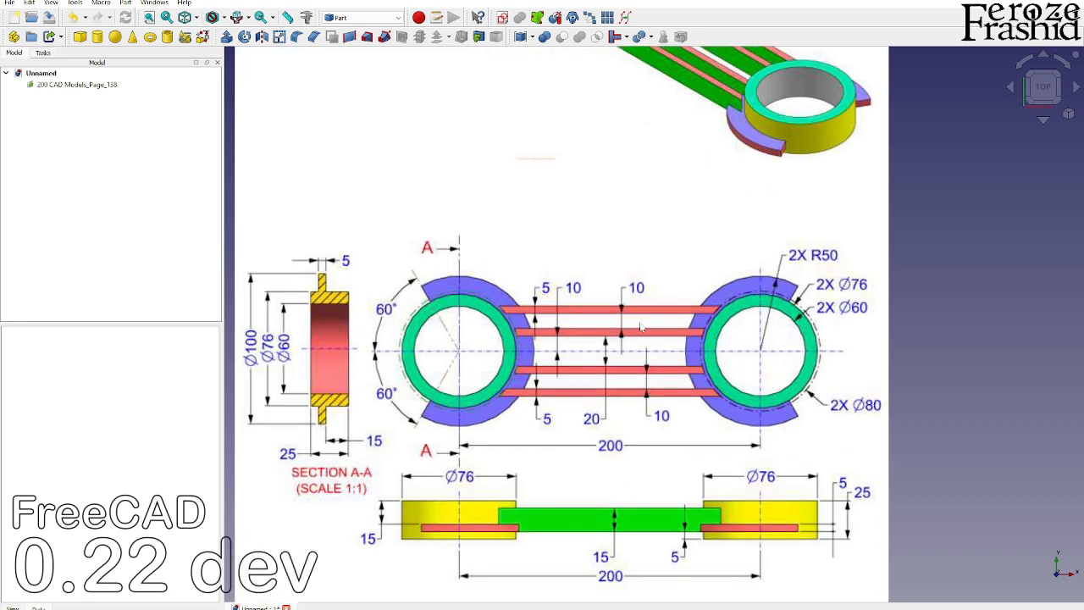
scroll(762, 293, "down", 1)
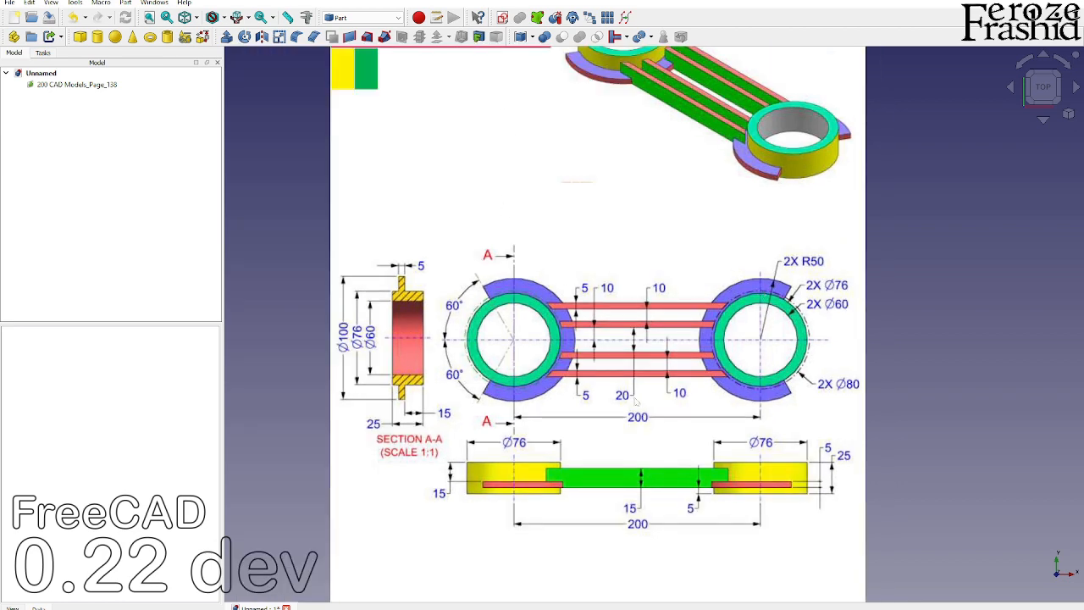
left_click(503, 19)
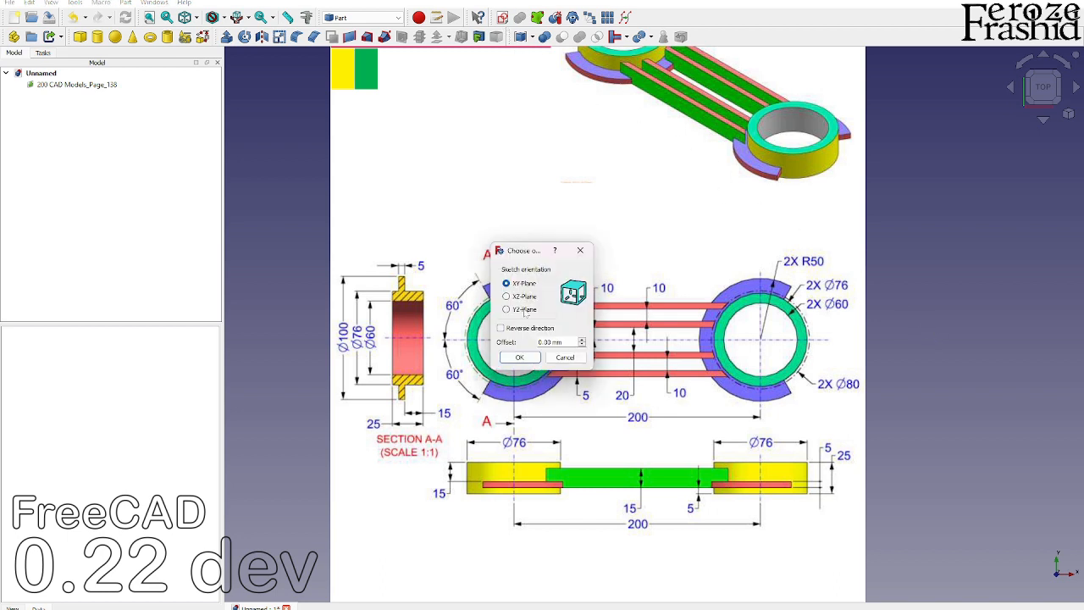
left_click(525, 357)
Step: Draw an origin-centred arc along the right ring's Ø76 edge, from the negative X axis to the blue flange's upper end
scroll(778, 344, "up", 3)
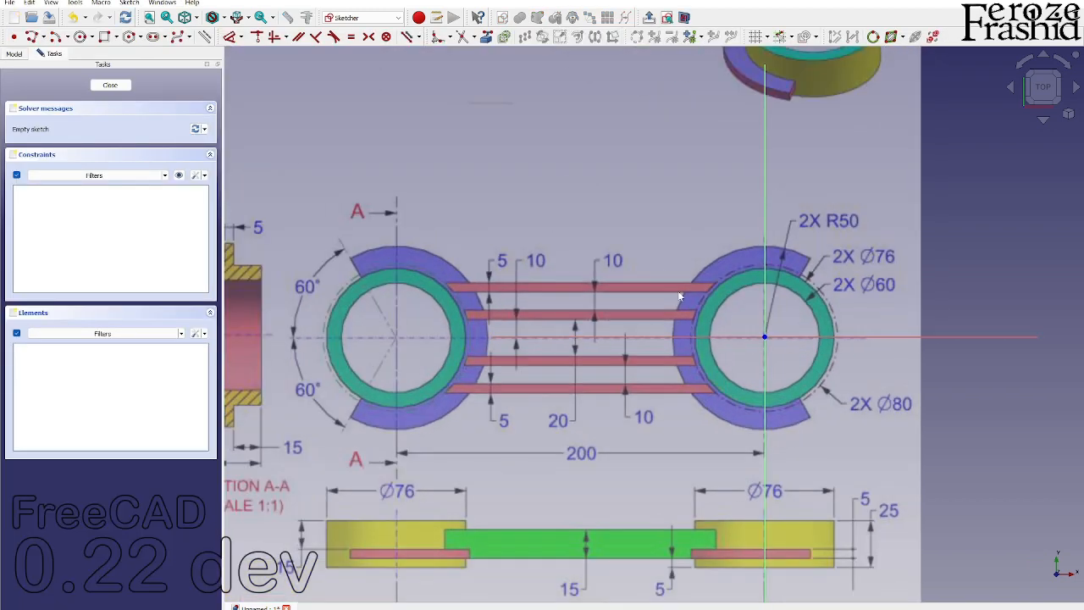
scroll(728, 381, "down", 2)
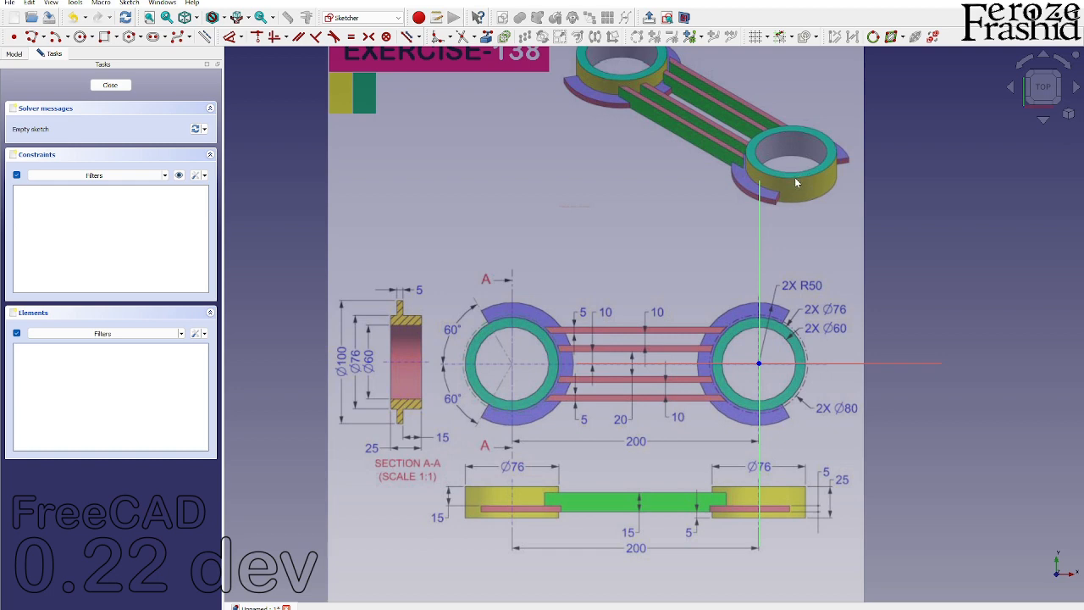
scroll(794, 177, "up", 1)
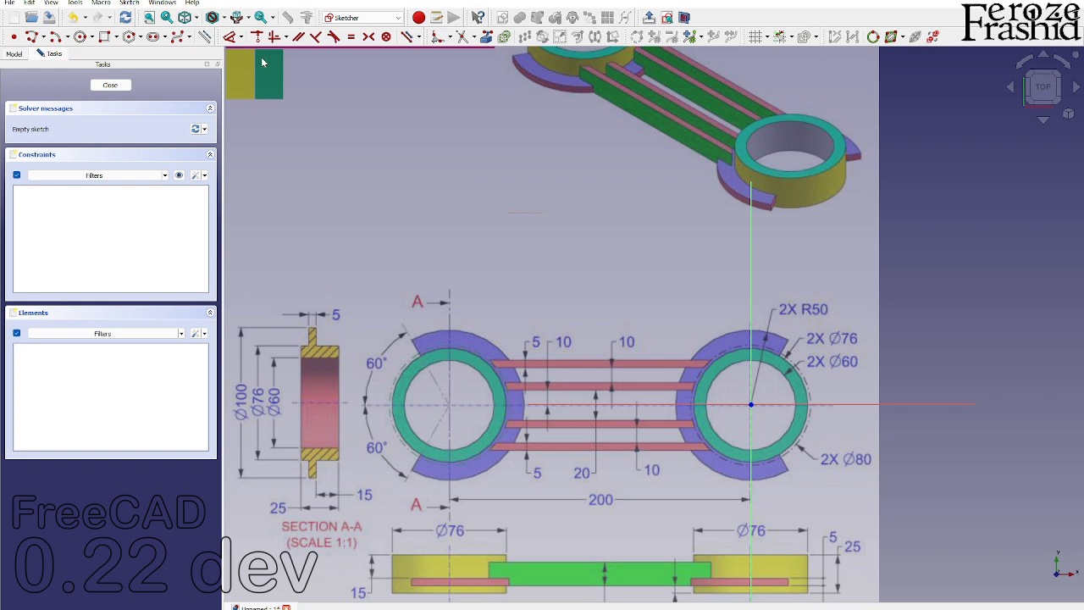
left_click(54, 37)
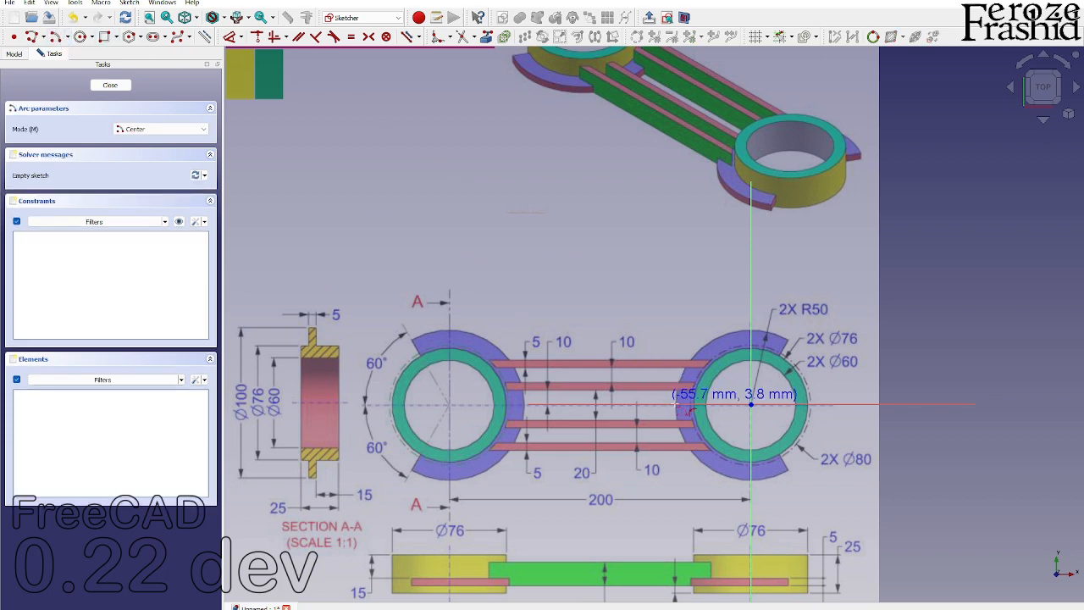
left_click(751, 404)
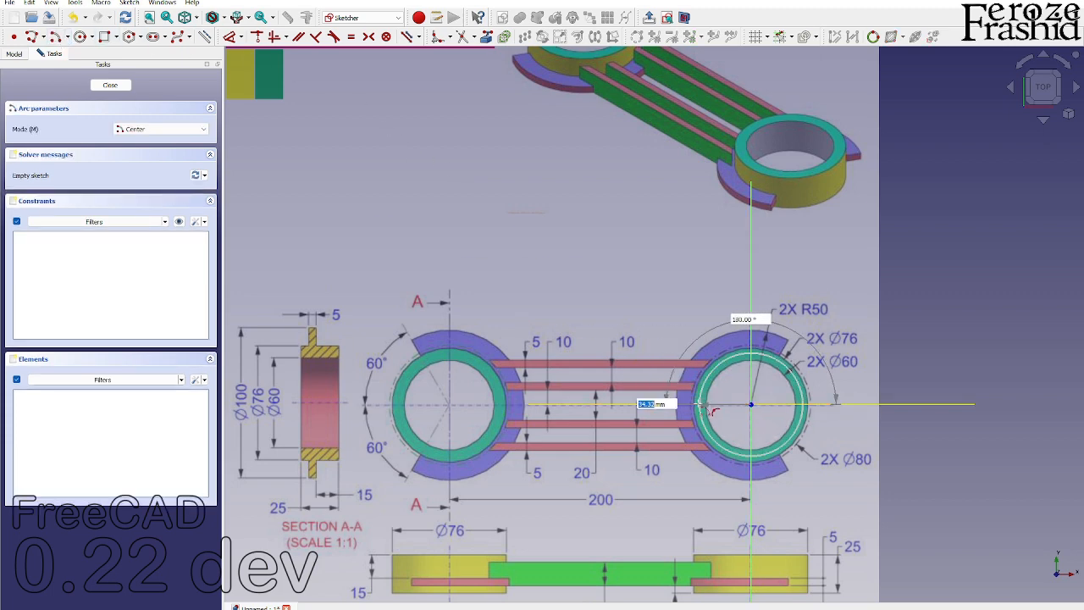
left_click(694, 404)
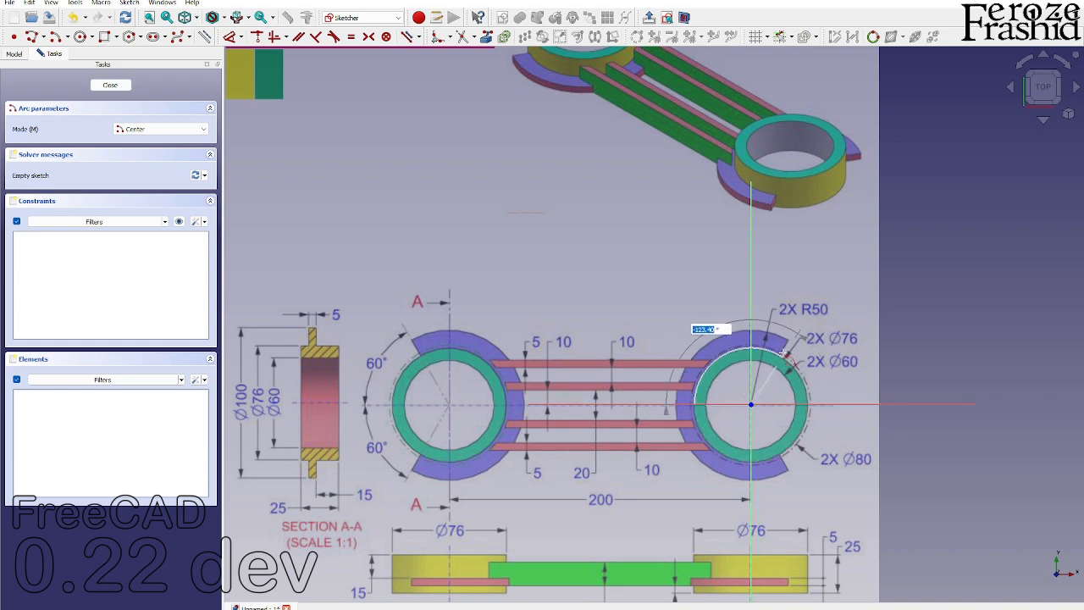
left_click(779, 354)
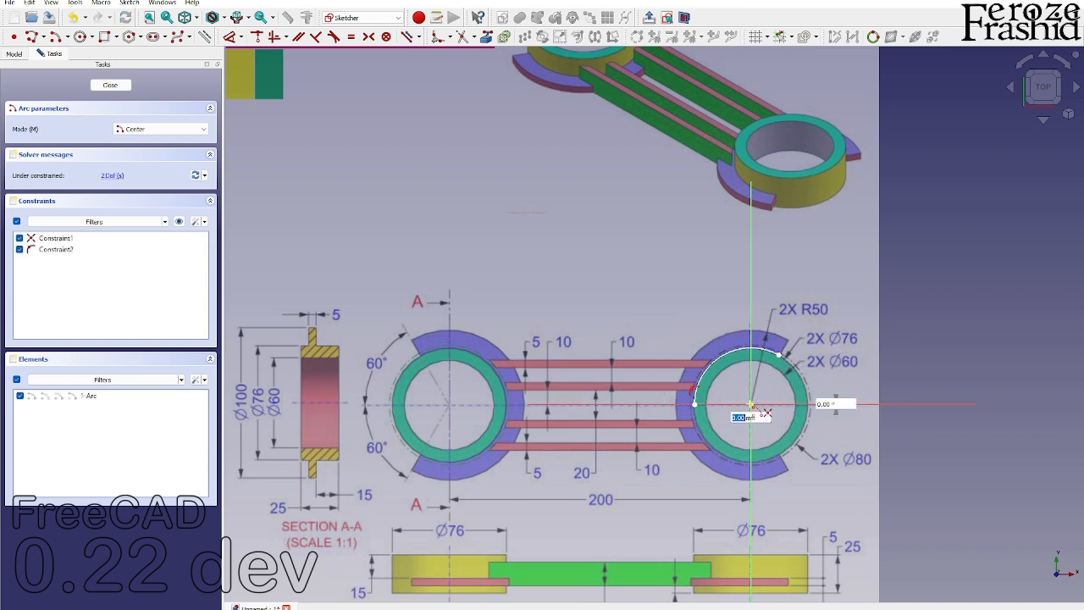
Step: Draw a second origin-centred arc along the flange's R50 outer edge, from the negative X axis to its upper end
left_click(750, 403)
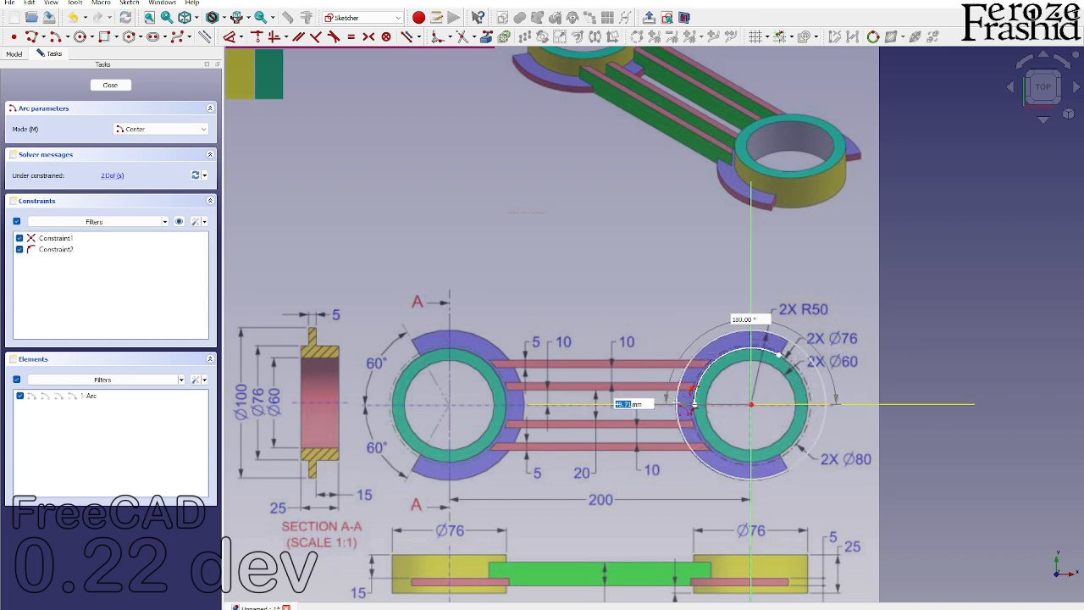
left_click(694, 404)
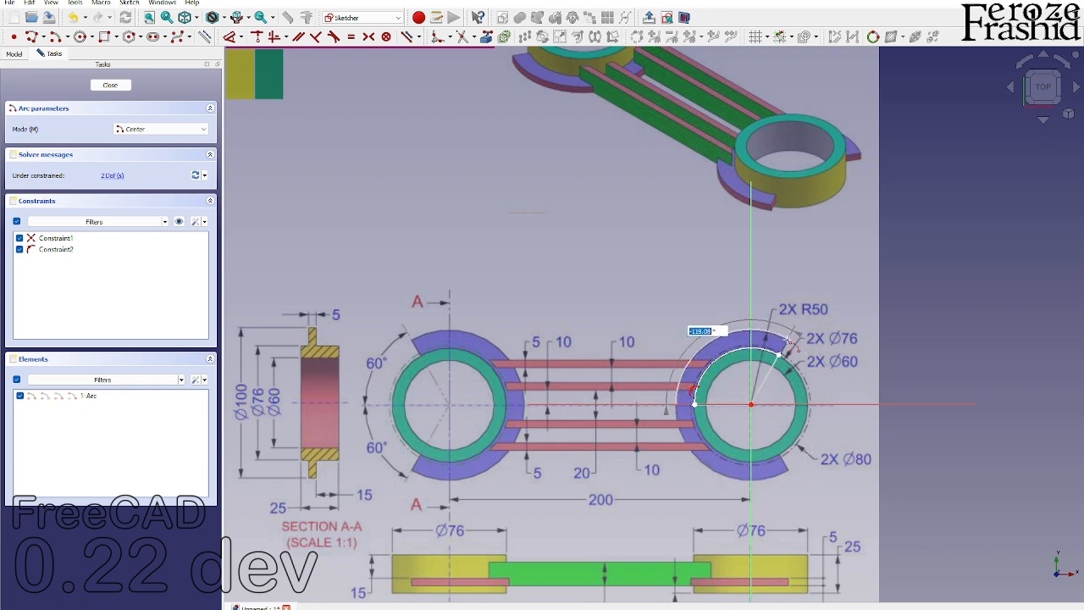
left_click(788, 338)
key("Escape")
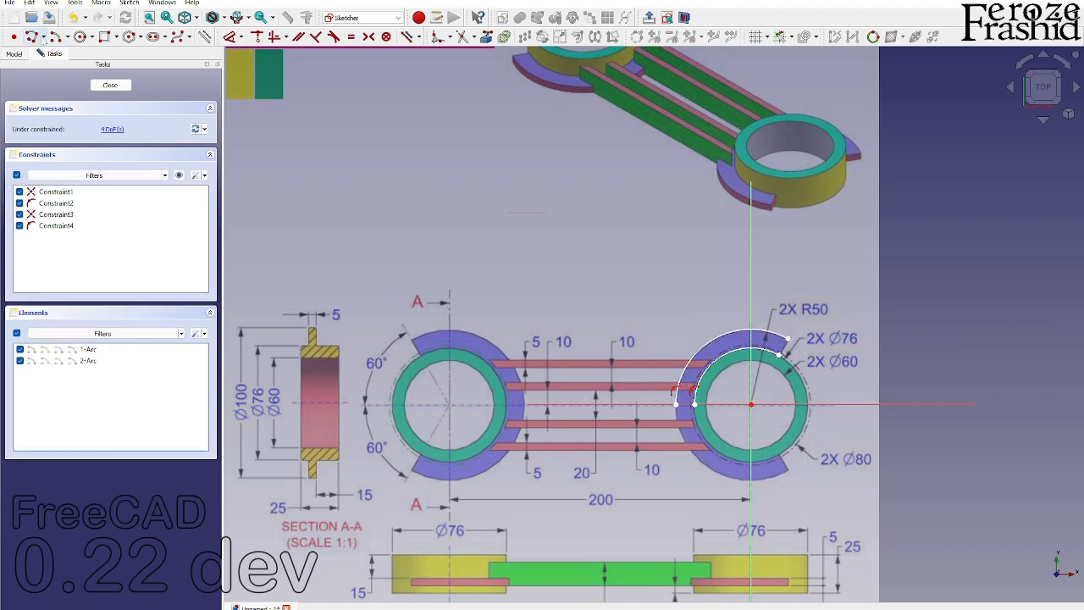
Step: Close the flange profile's upper end with a line from the inner arc's endpoint to the outer arc's endpoint
scroll(728, 432, "up", 3)
scroll(725, 430, "up", 1)
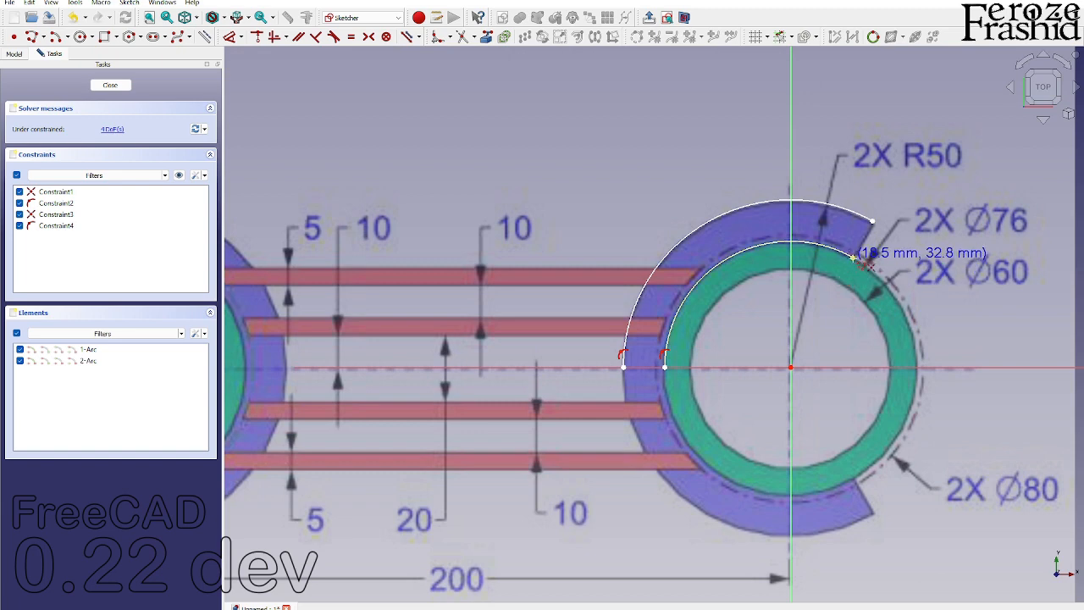
left_click(854, 257)
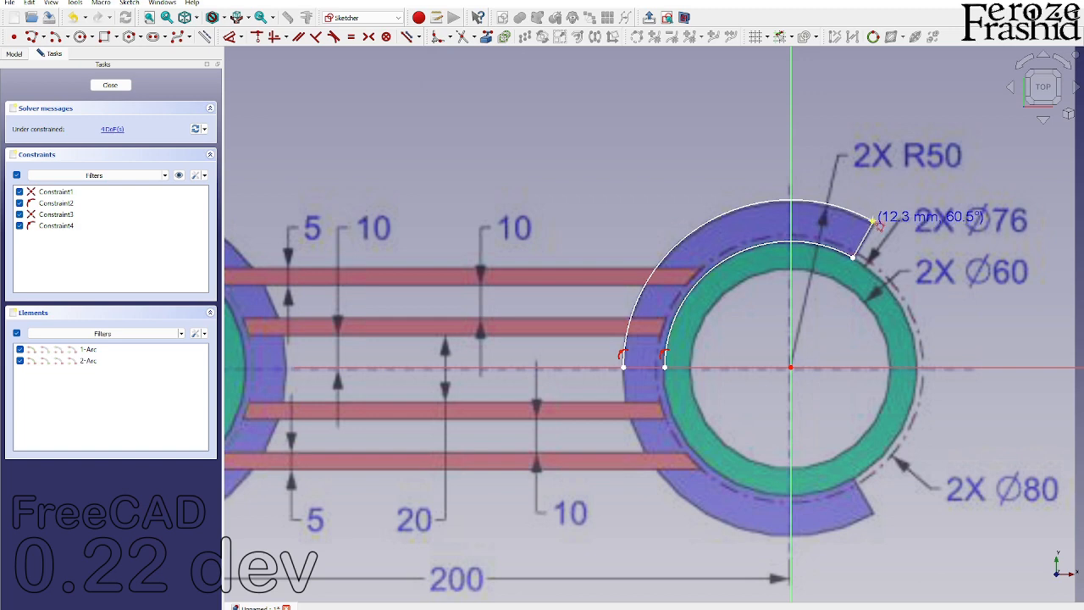
left_click(872, 222)
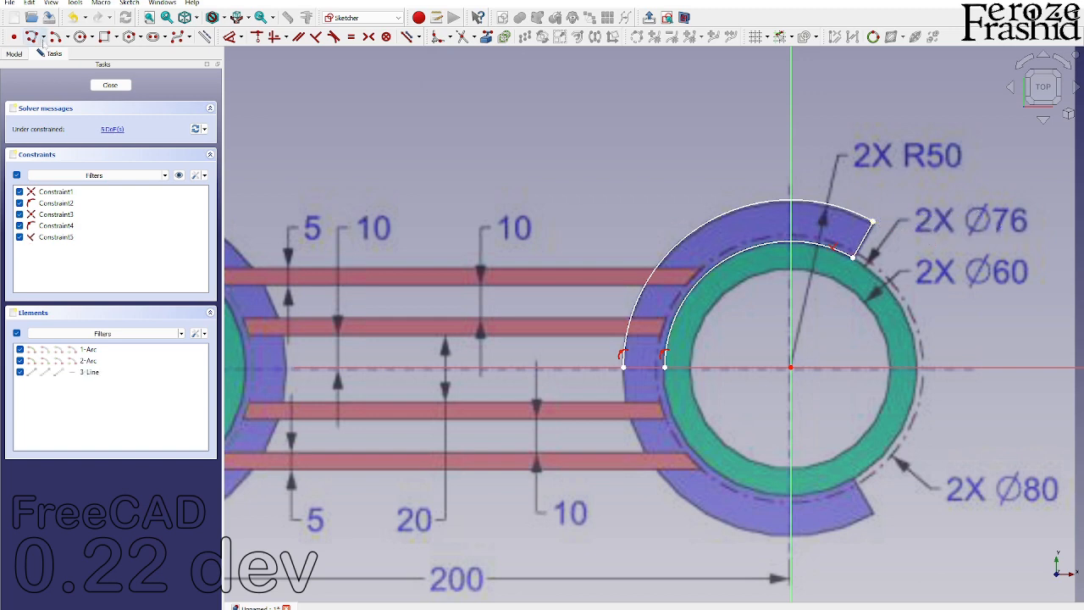
Step: Close the flange profile's lower end with a line along the negative X axis, joining the inner and outer arcs' endpoints
left_click(43, 37)
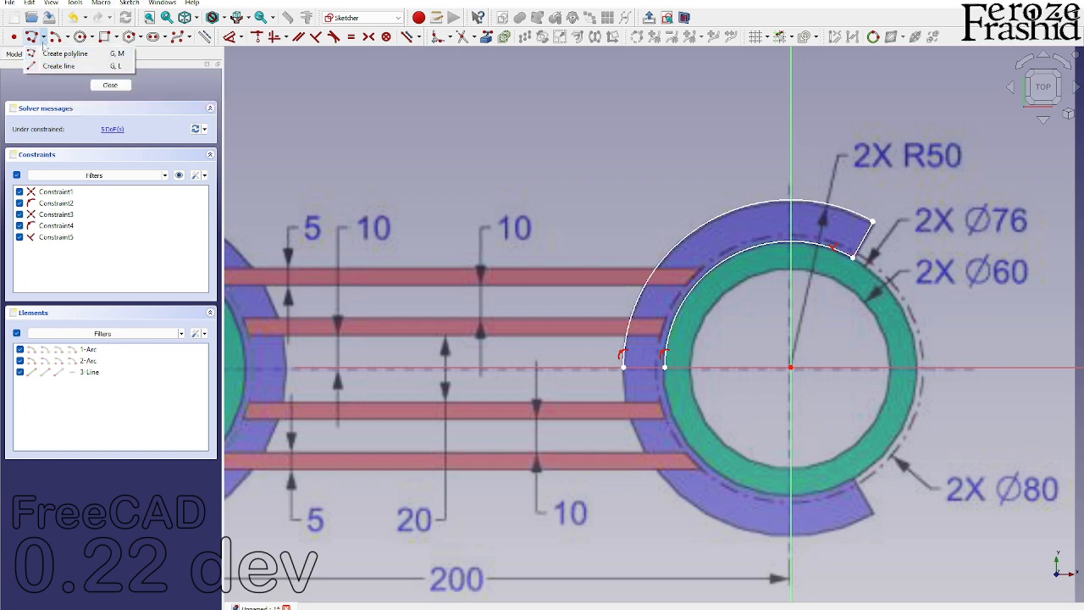
left_click(43, 42)
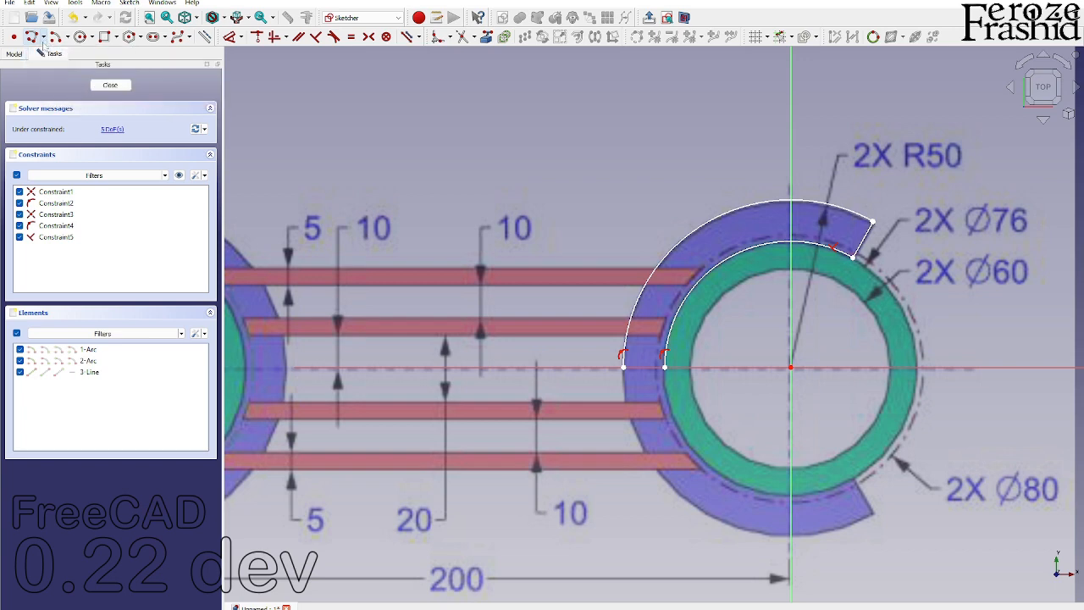
left_click(834, 249)
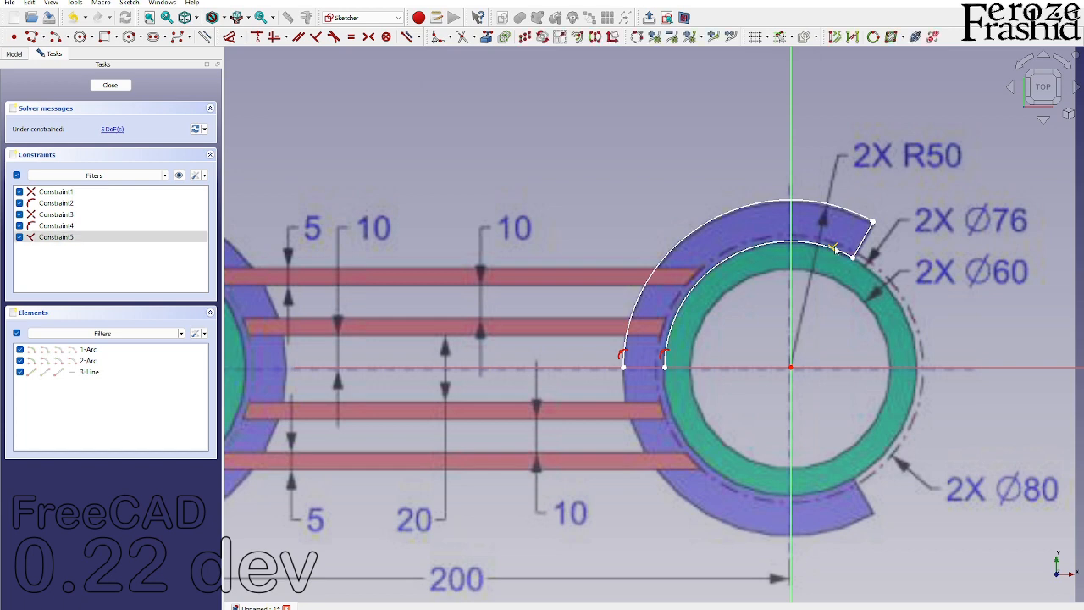
left_click(889, 272)
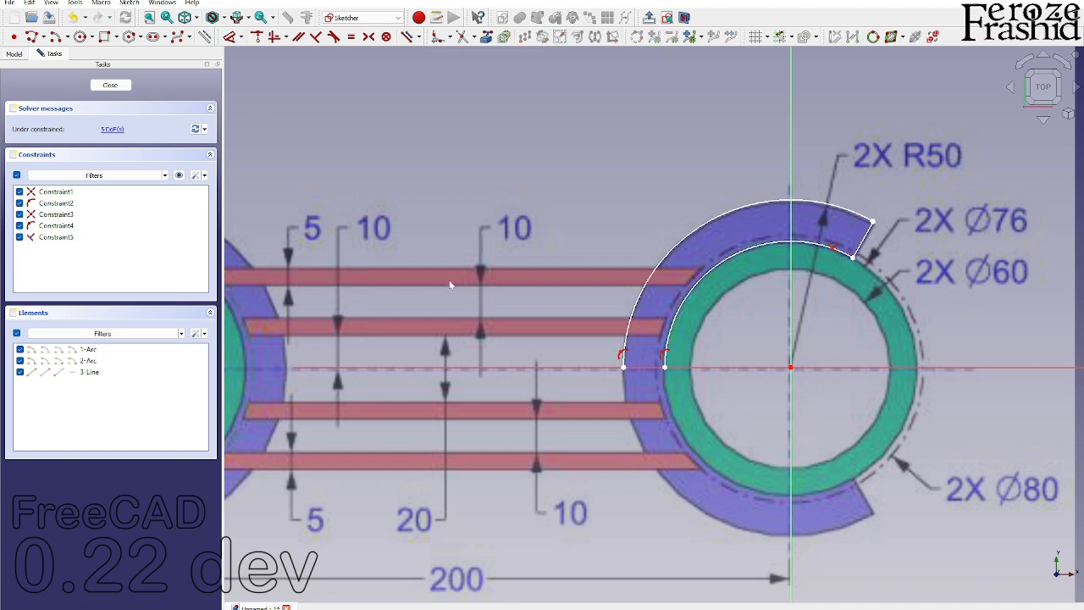
left_click(31, 37)
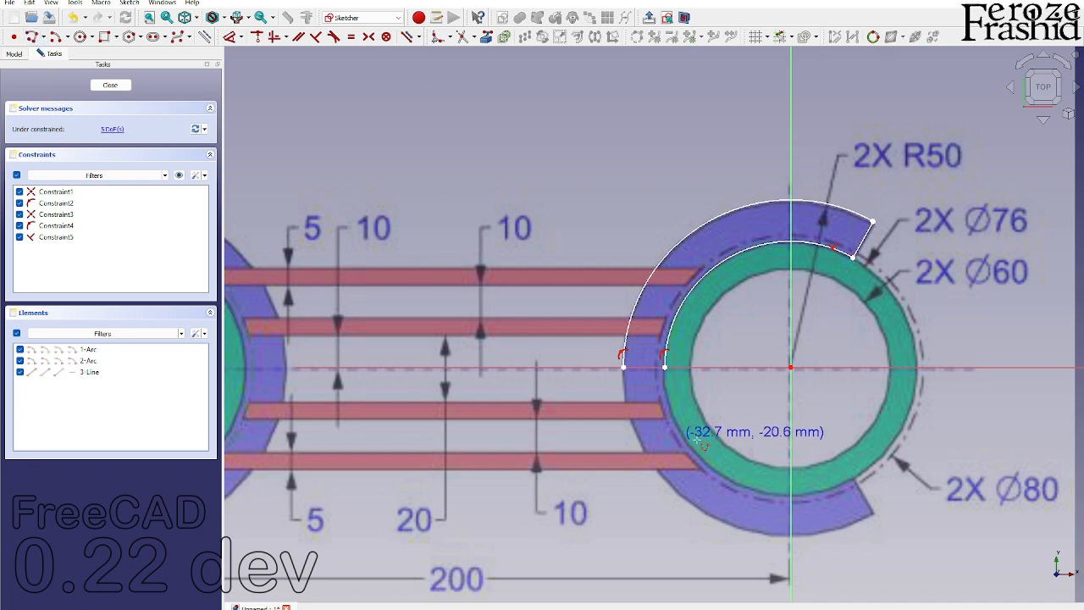
left_click(664, 366)
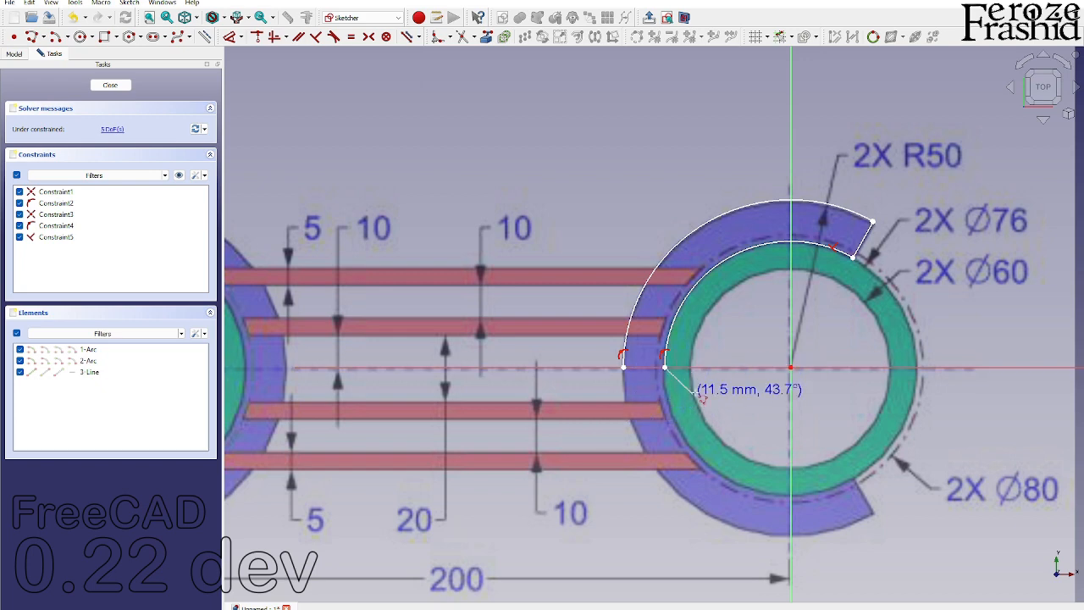
scroll(626, 377, "up", 3)
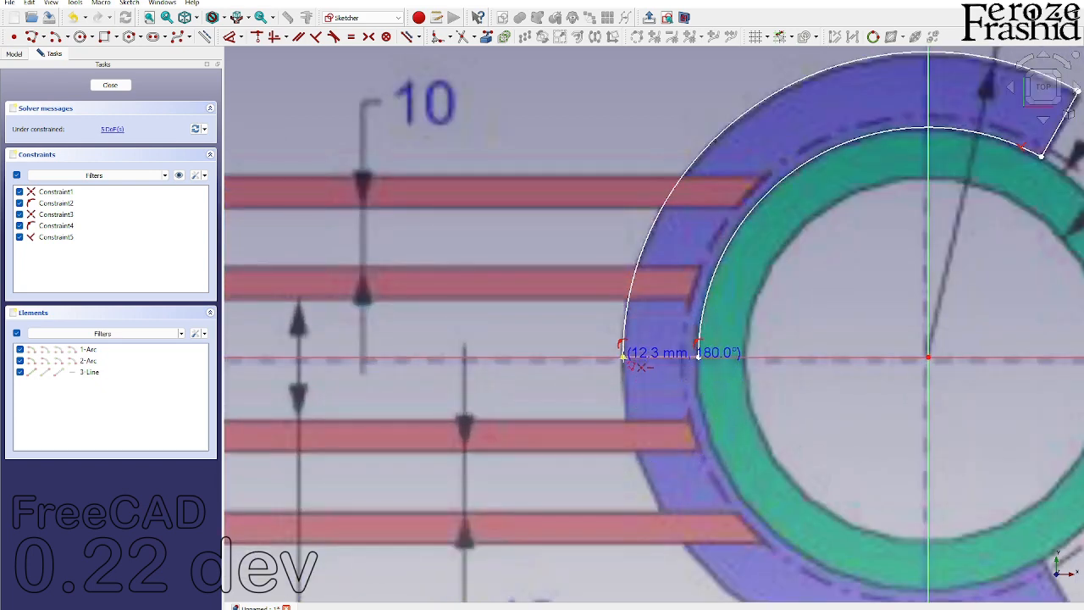
left_click(622, 357)
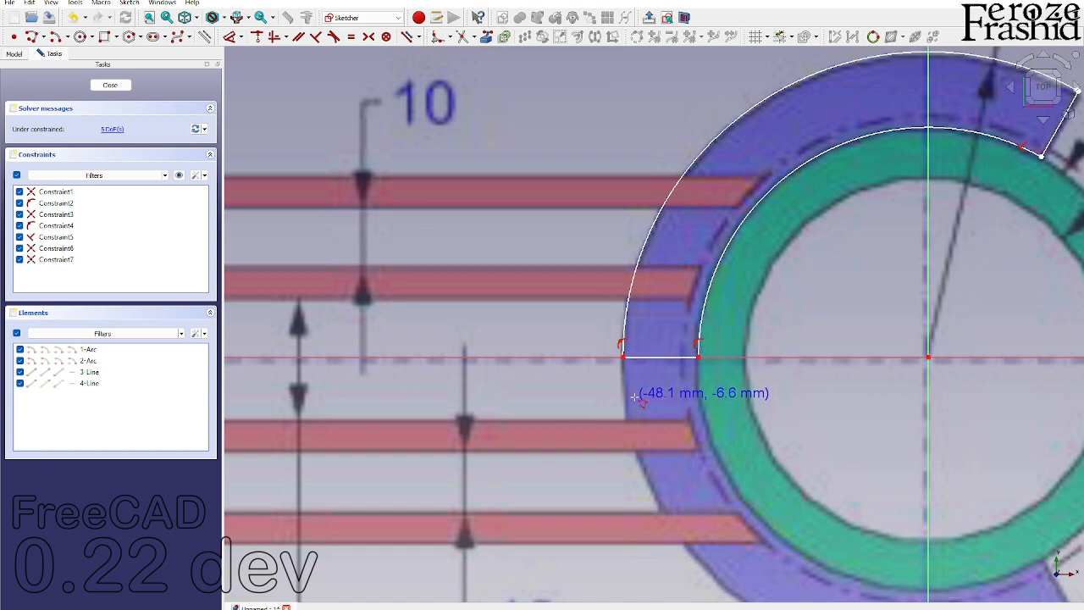
right_click(652, 363)
left_click(654, 362)
scroll(615, 423, "down", 3)
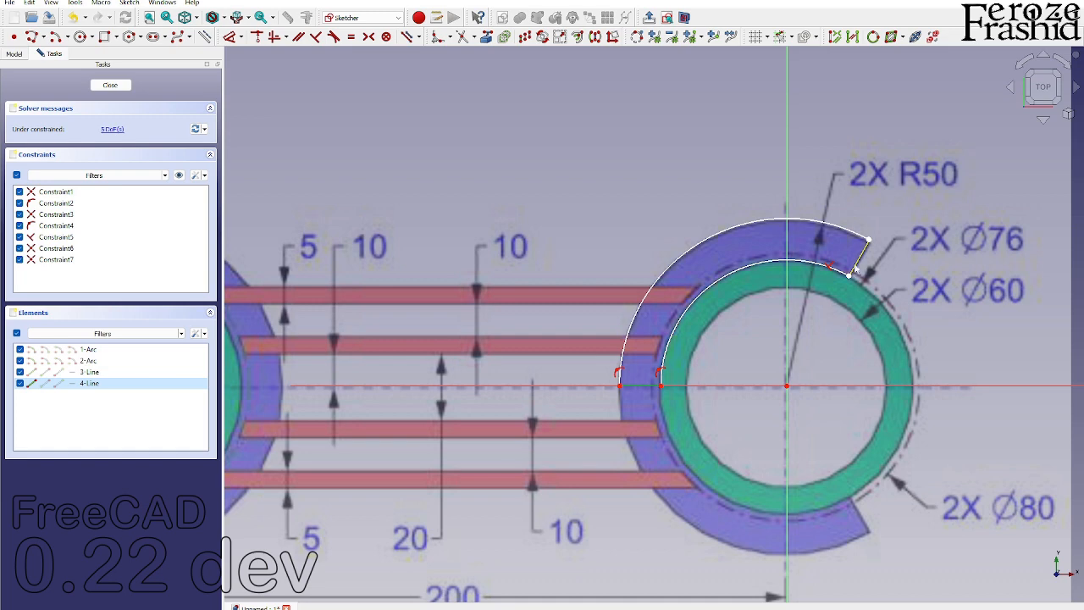
left_click(644, 413)
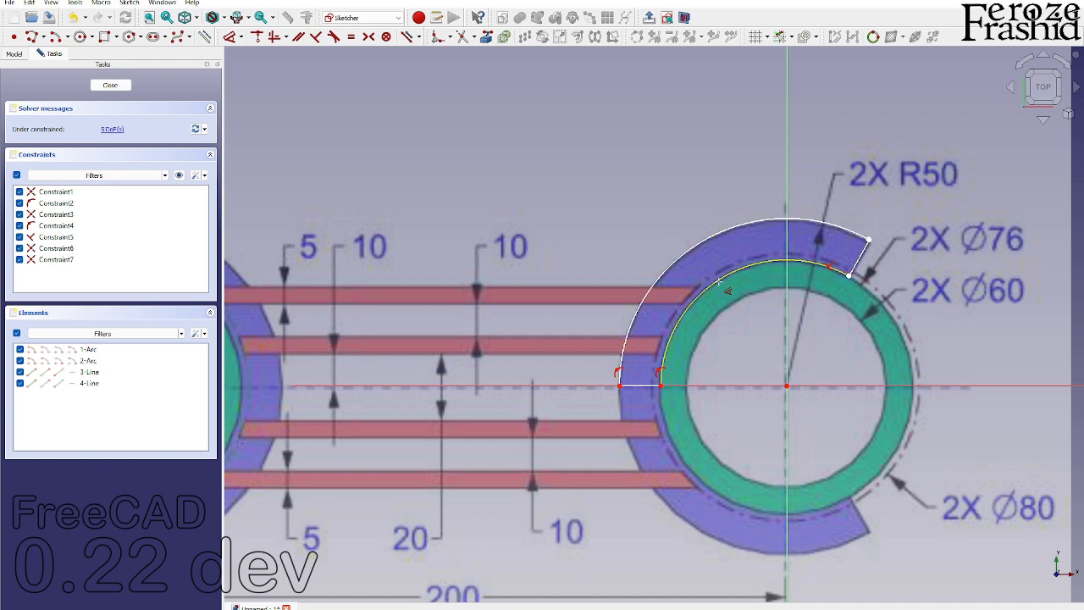
Step: Constrain the flange's inner arc to a radius of 76/2 mm
left_click(727, 291)
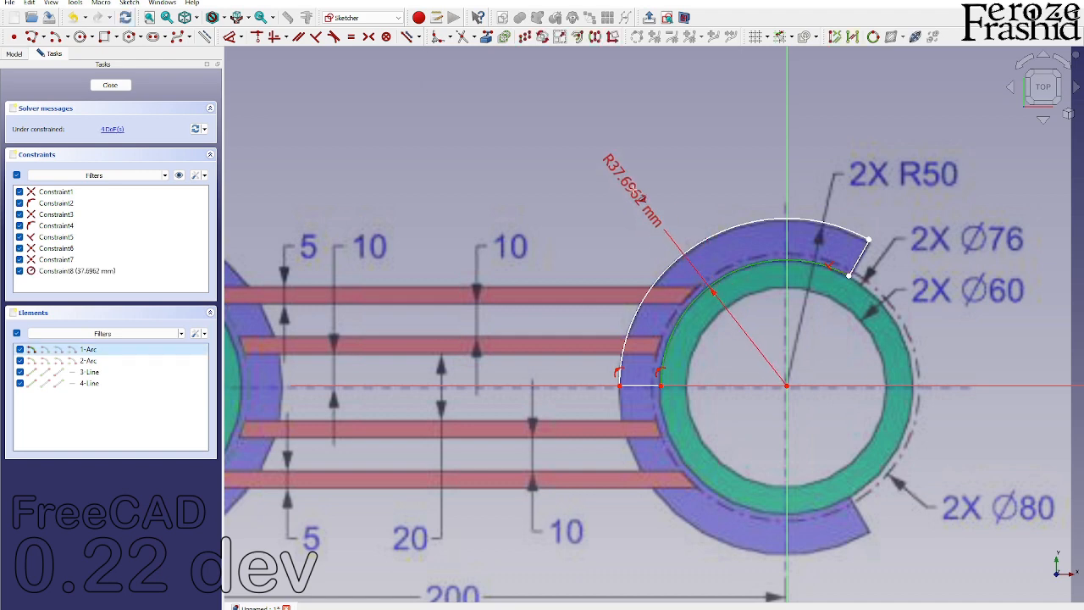
double_click(641, 197)
type("7mm")
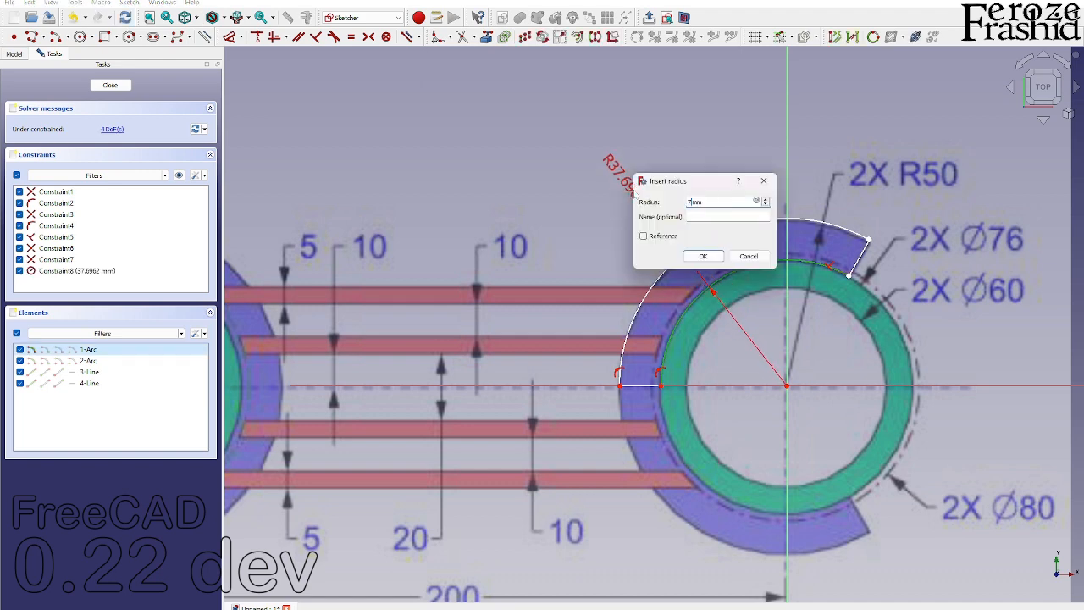
type("6/2")
key("Return")
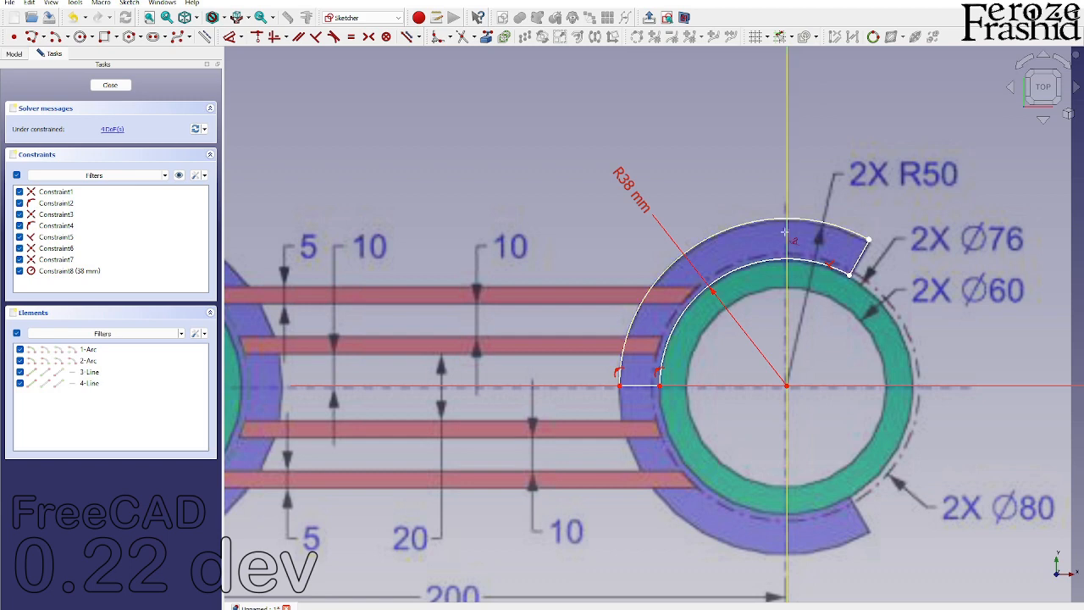
Step: Constrain the flange's outer arc to a radius of 50 mm
scroll(787, 280, "down", 3)
scroll(974, 309, "down", 1)
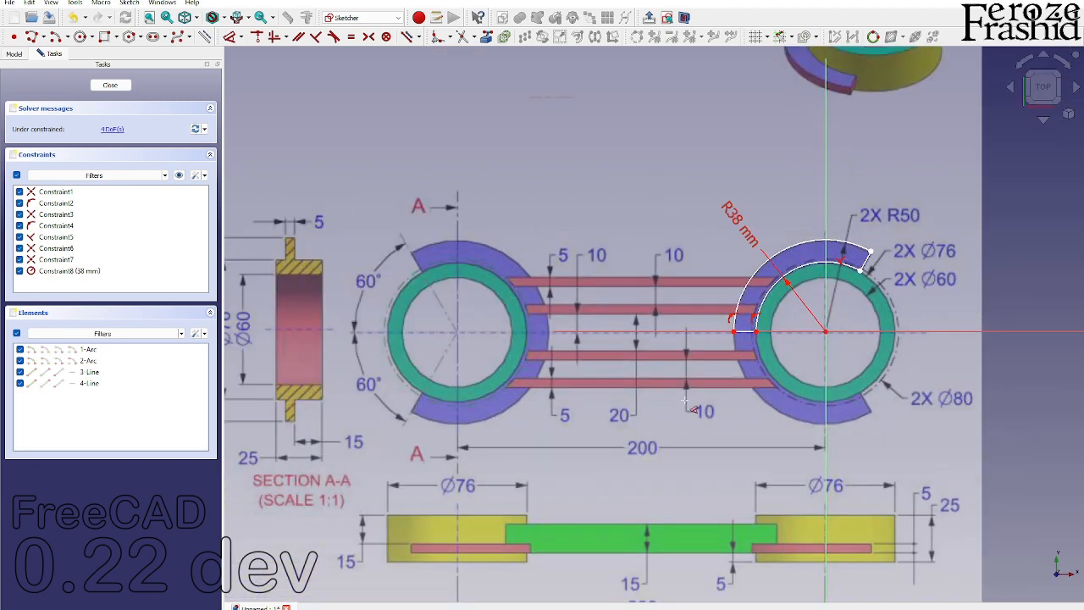
scroll(703, 409, "down", 1)
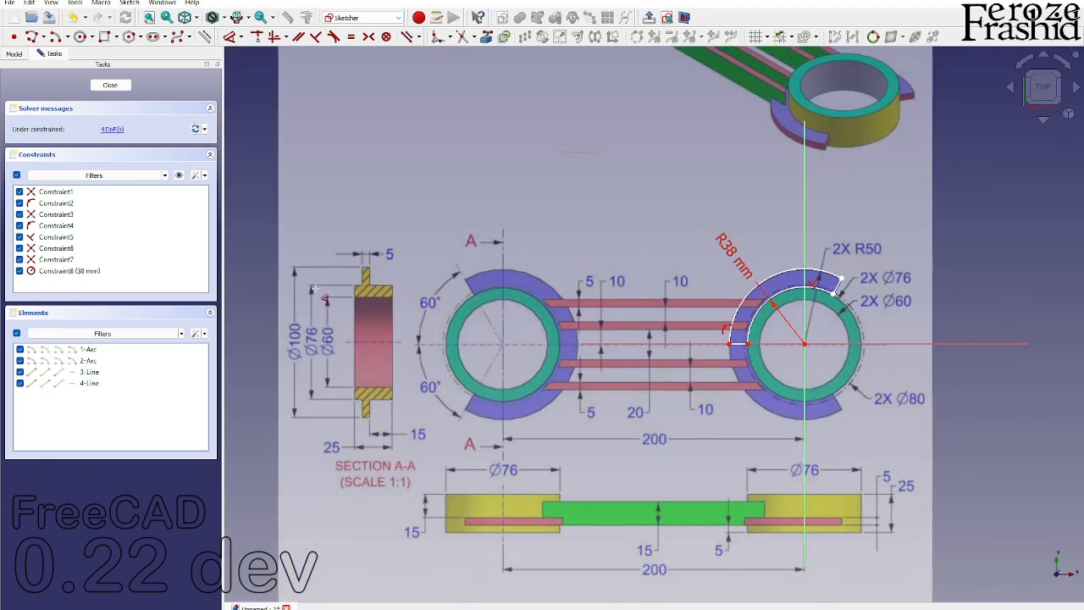
scroll(872, 274, "up", 2)
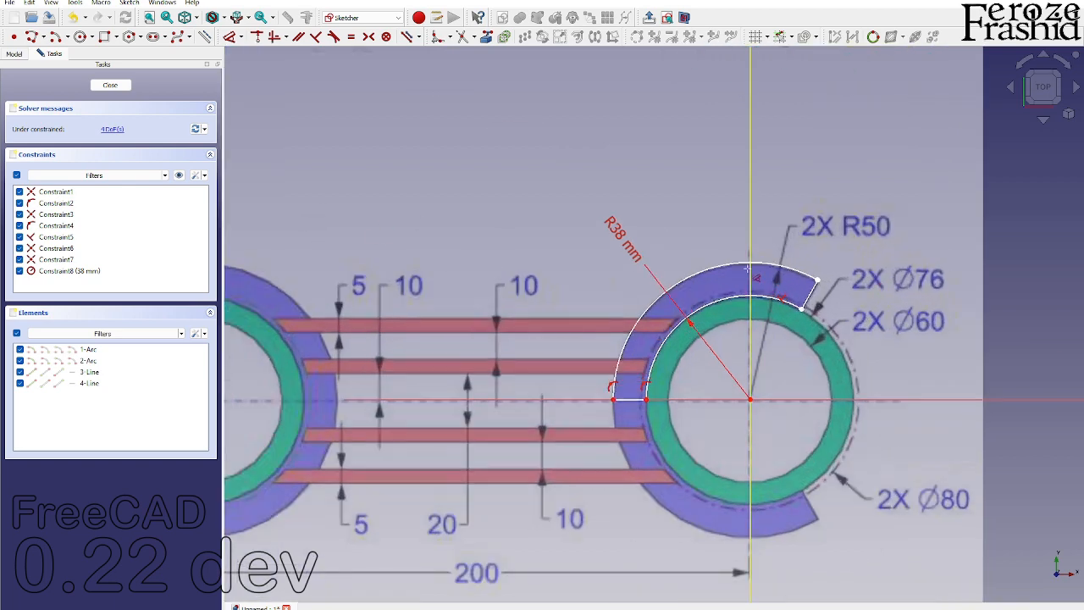
left_click(697, 273)
left_click(678, 212)
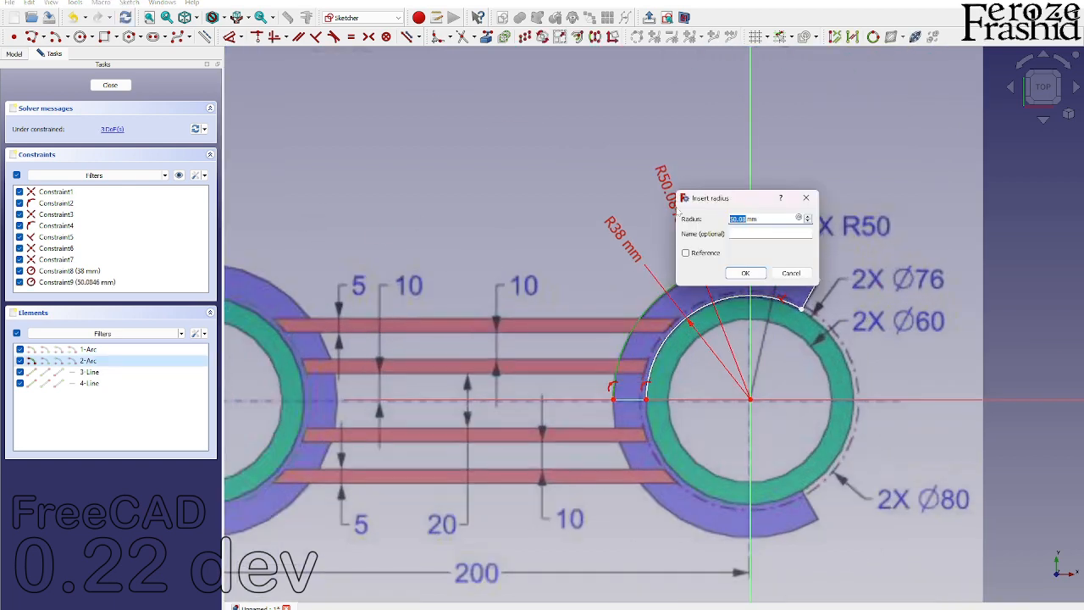
type("50")
key("Return")
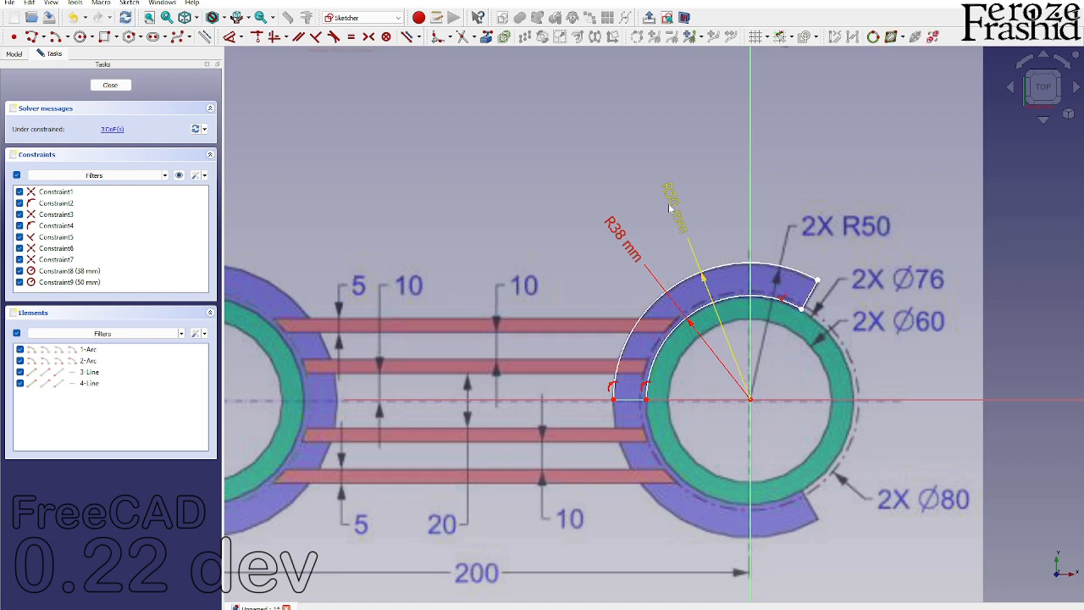
Step: Reposition the R50 and R38 dimension labels farther outward from the flange profile for clearer spacing
left_click(241, 39)
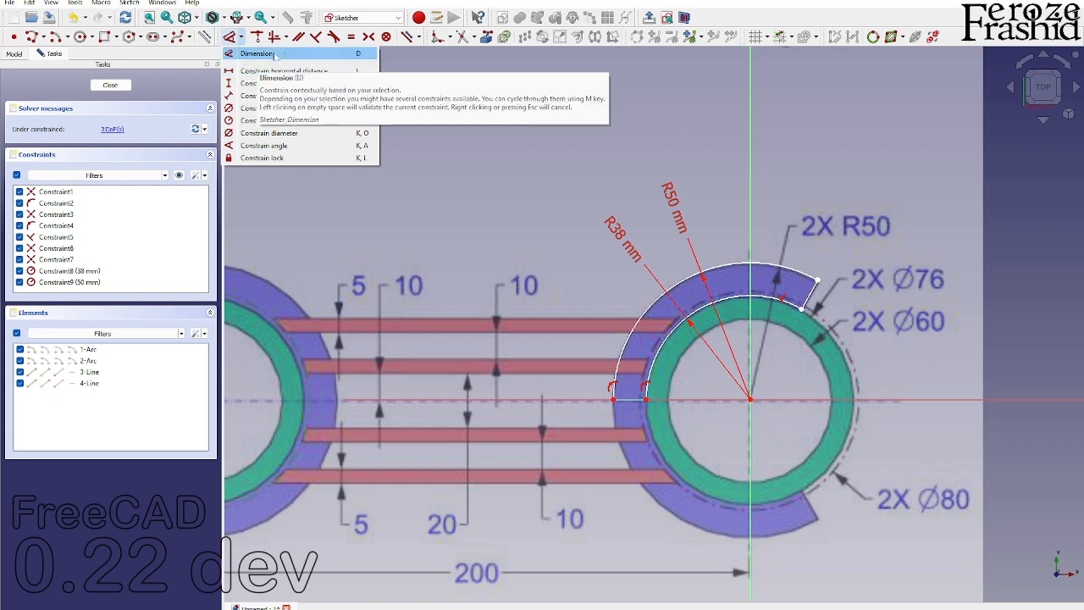
left_click(513, 182)
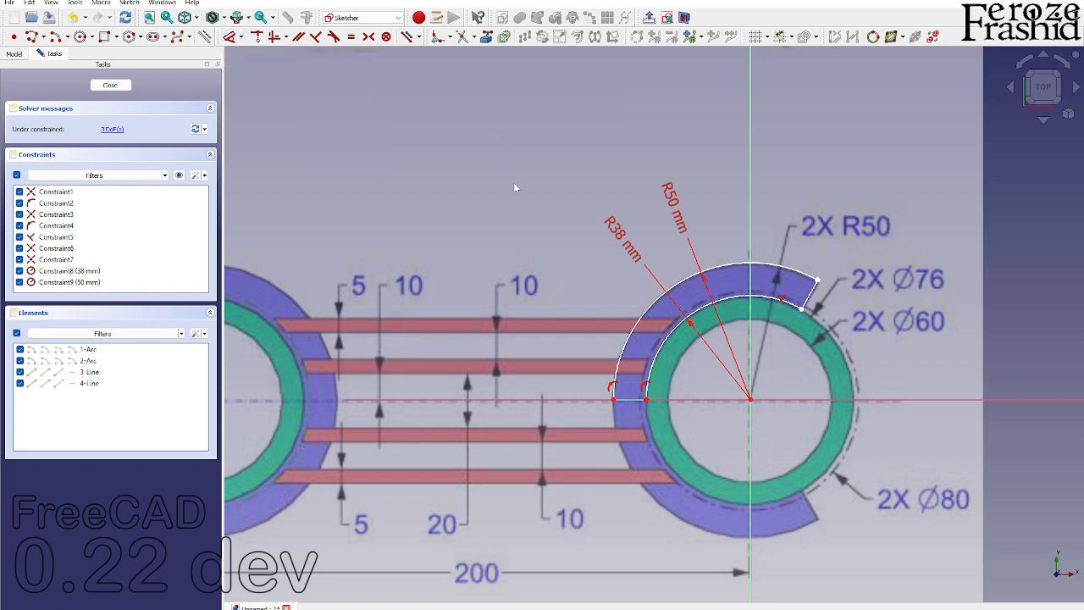
left_click_drag(682, 229, 668, 201)
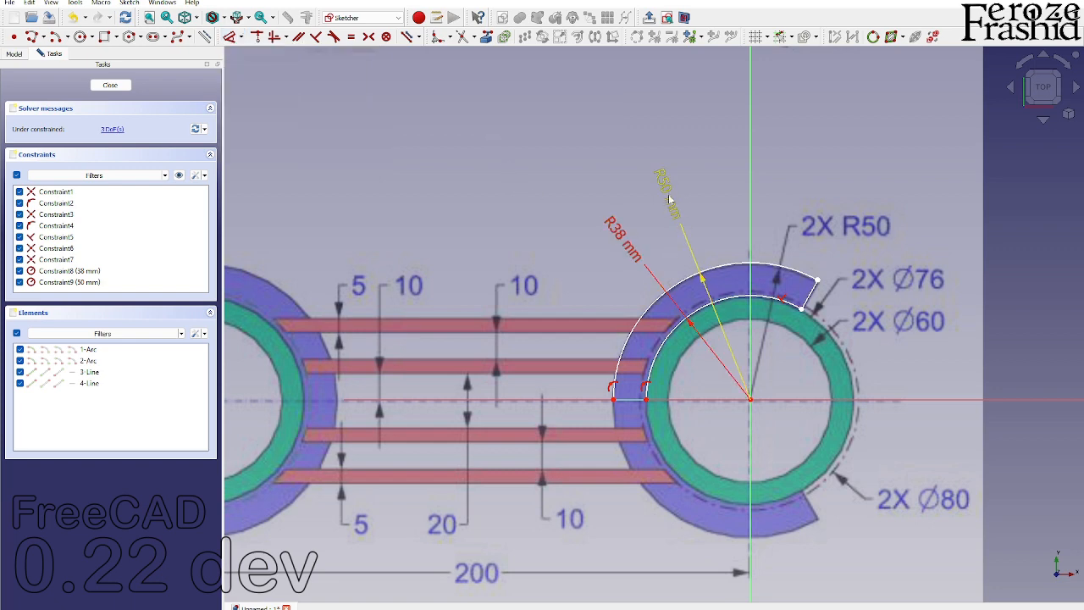
left_click_drag(628, 244, 621, 216)
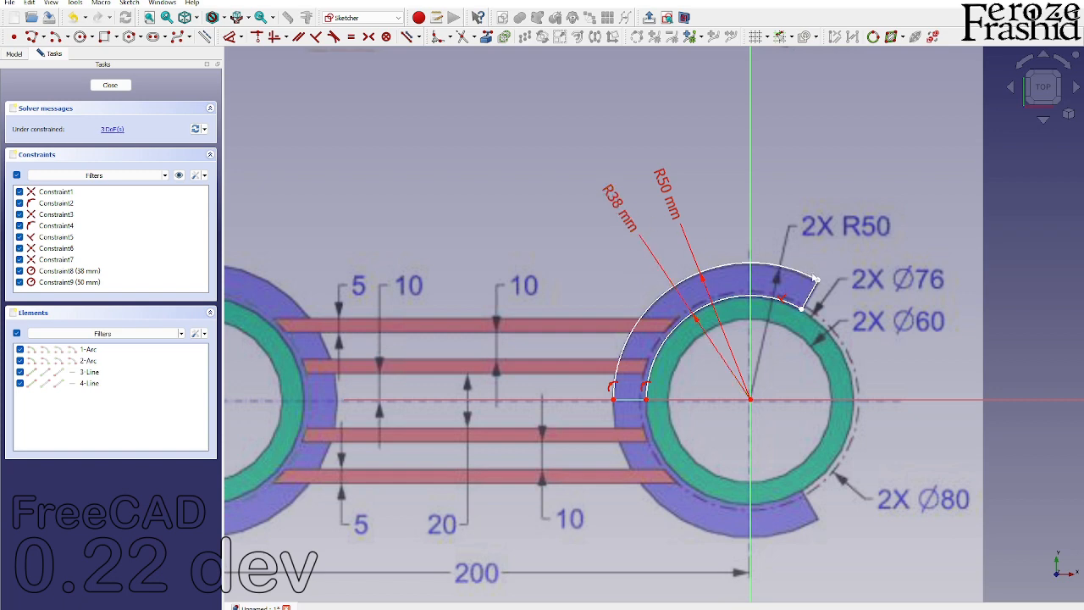
Step: Constrain the angle between the X axis and the flange's upper end line to 60°
scroll(842, 288, "down", 1)
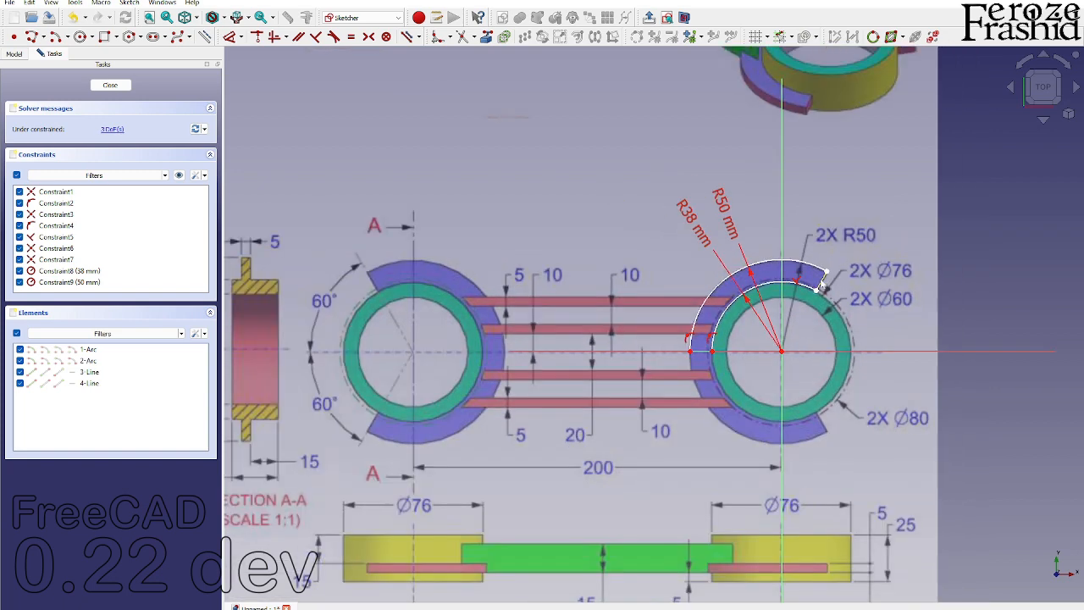
left_click(872, 350)
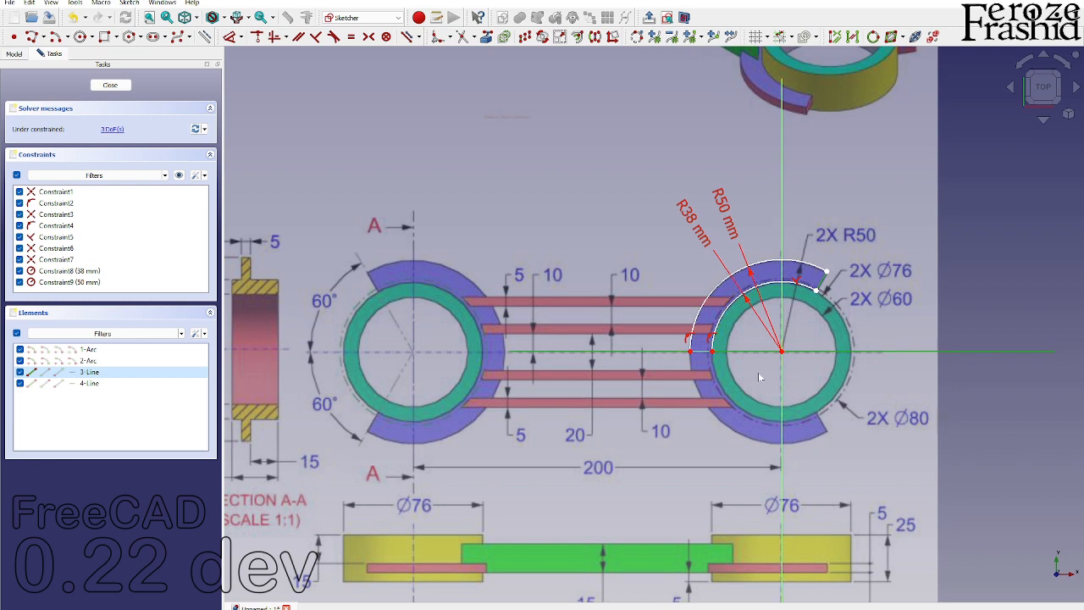
key("d")
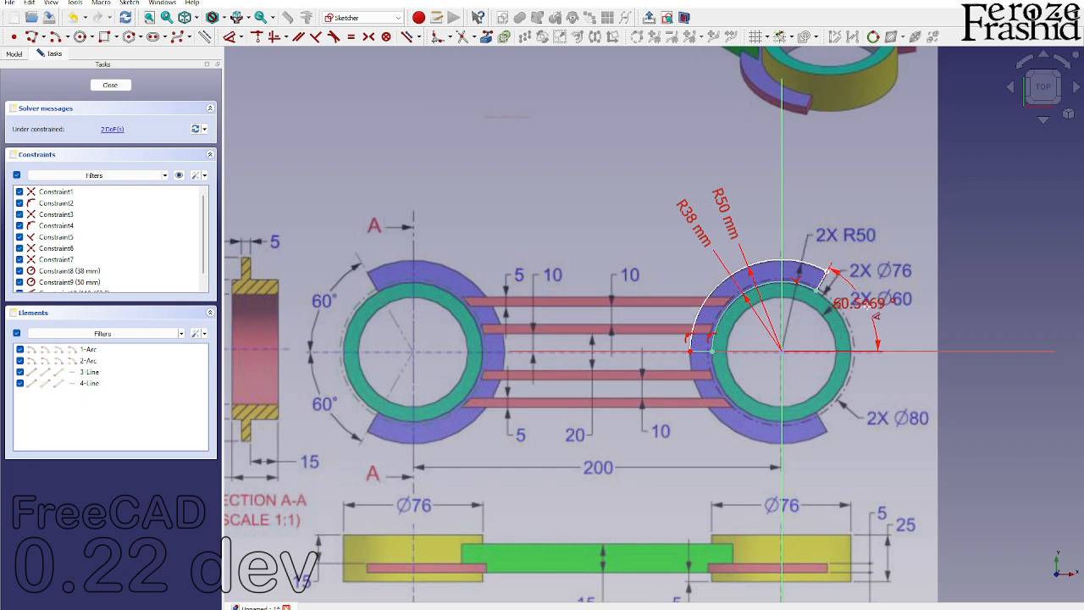
left_click(878, 286)
type("60.55")
key("Return")
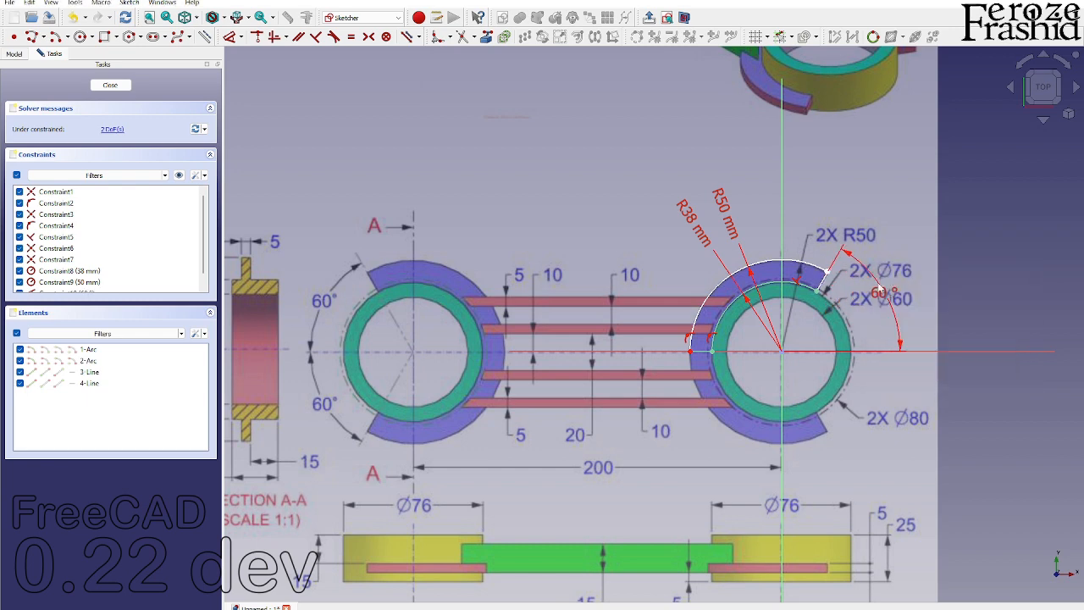
Step: Make the upper end line's outer endpoint coincident with the outer arc's endpoint
scroll(857, 297, "up", 3)
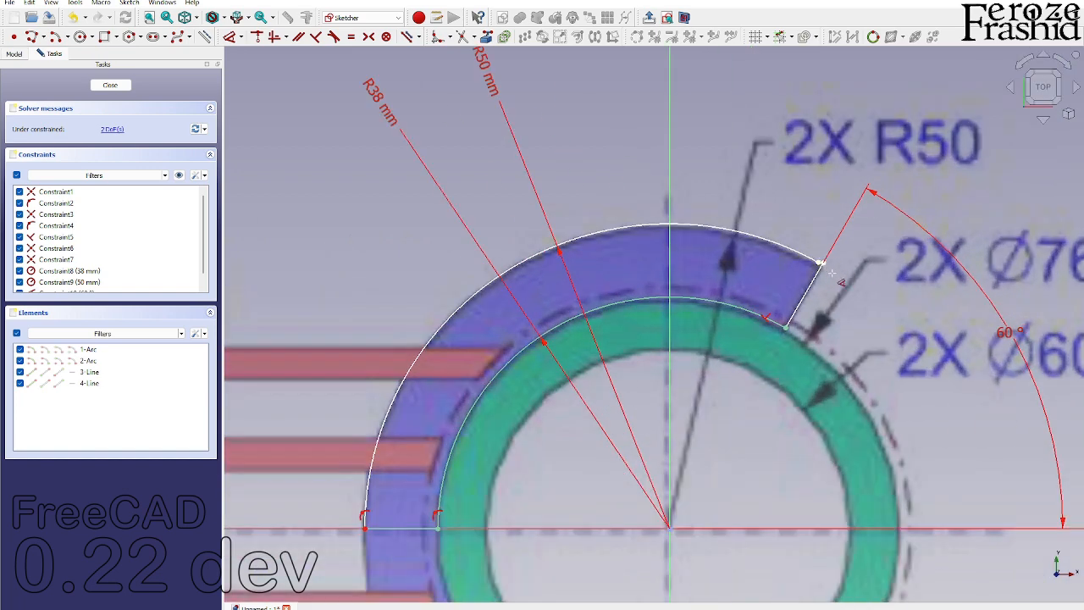
key("Escape")
left_click_drag(808, 253, 846, 290)
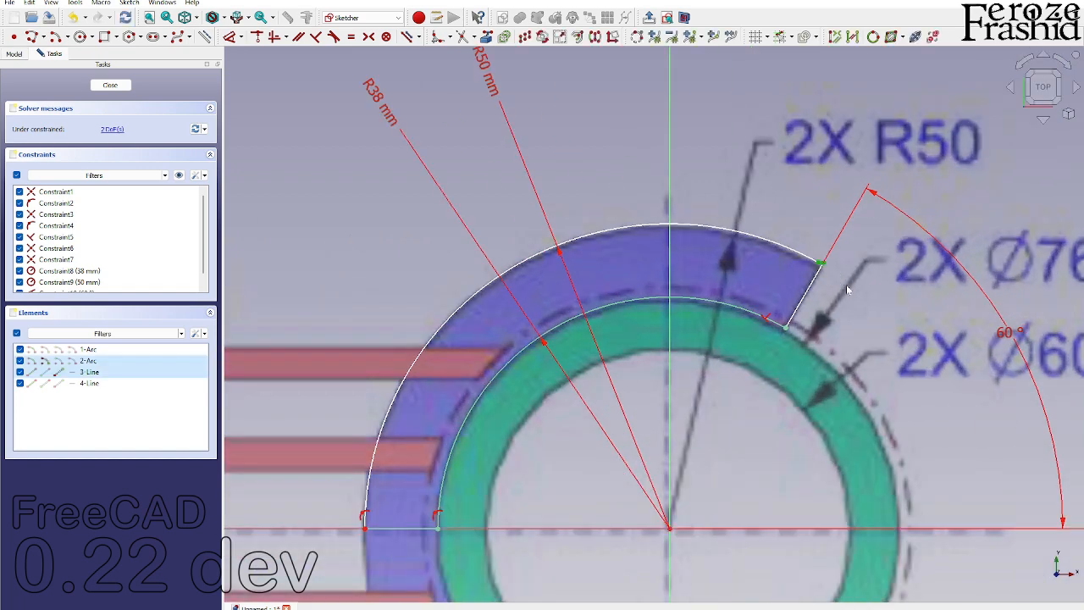
key("k")
key("l")
scroll(902, 258, "down", 2)
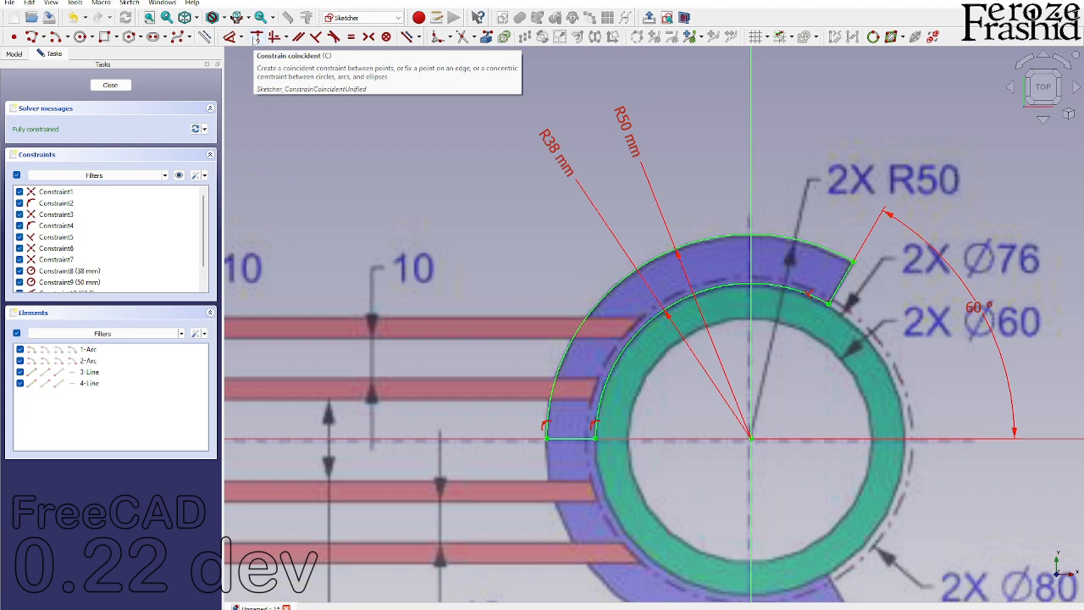
Step: Examine the reference drawing's plan, section and side views against the constrained flange profile
scroll(837, 284, "down", 2)
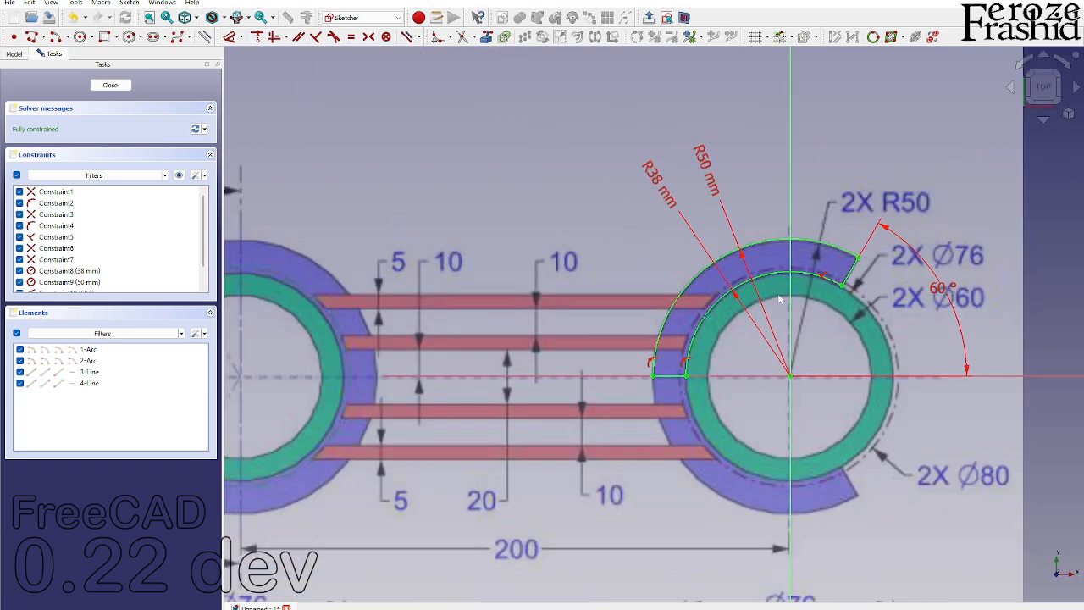
scroll(868, 309, "down", 1)
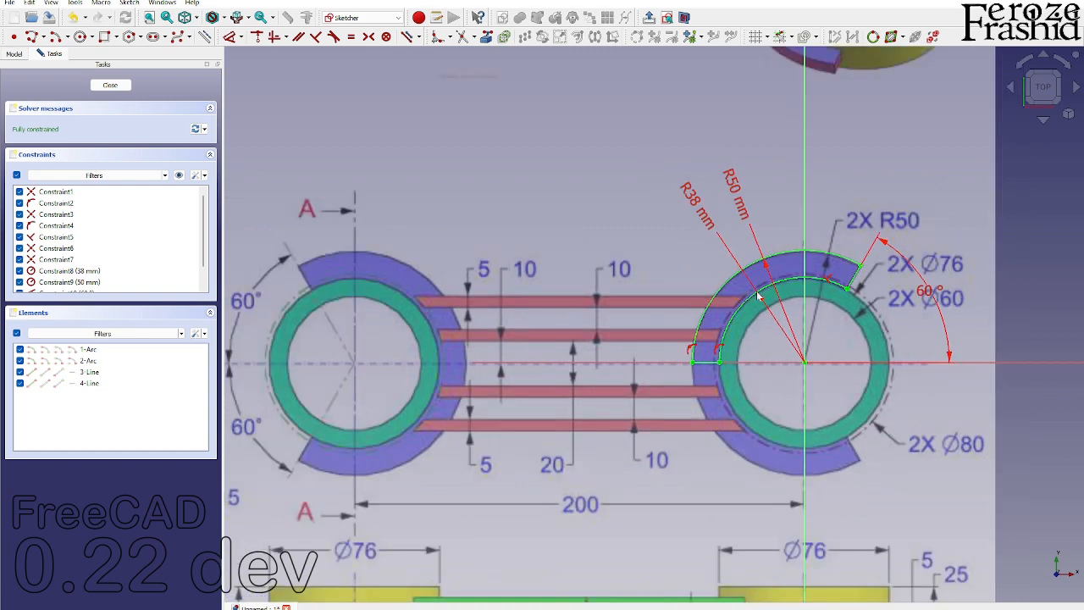
scroll(831, 449, "down", 2)
scroll(832, 449, "up", 3)
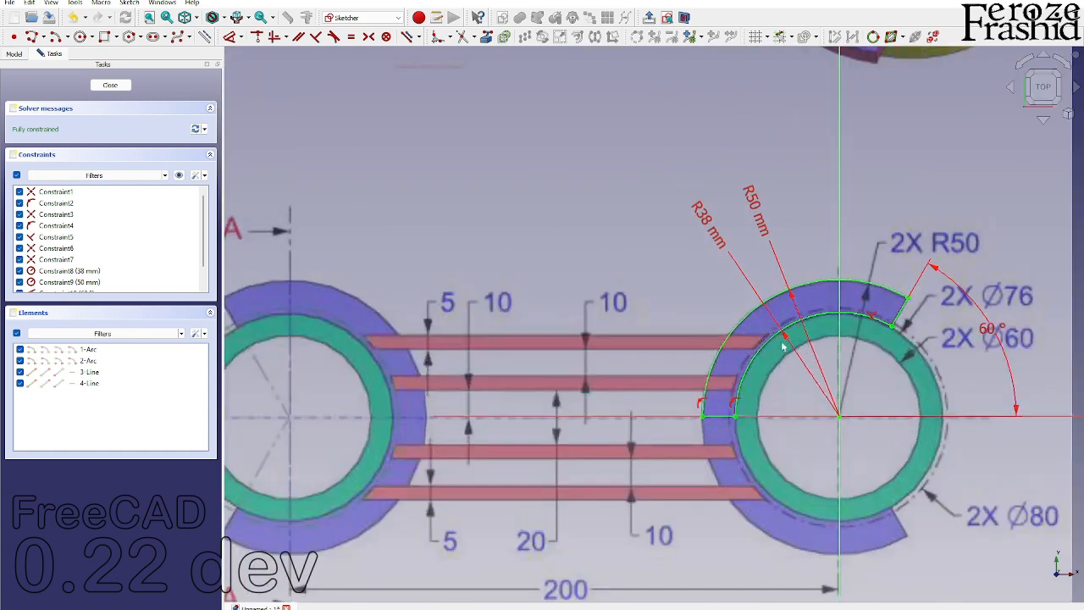
scroll(814, 326, "down", 2)
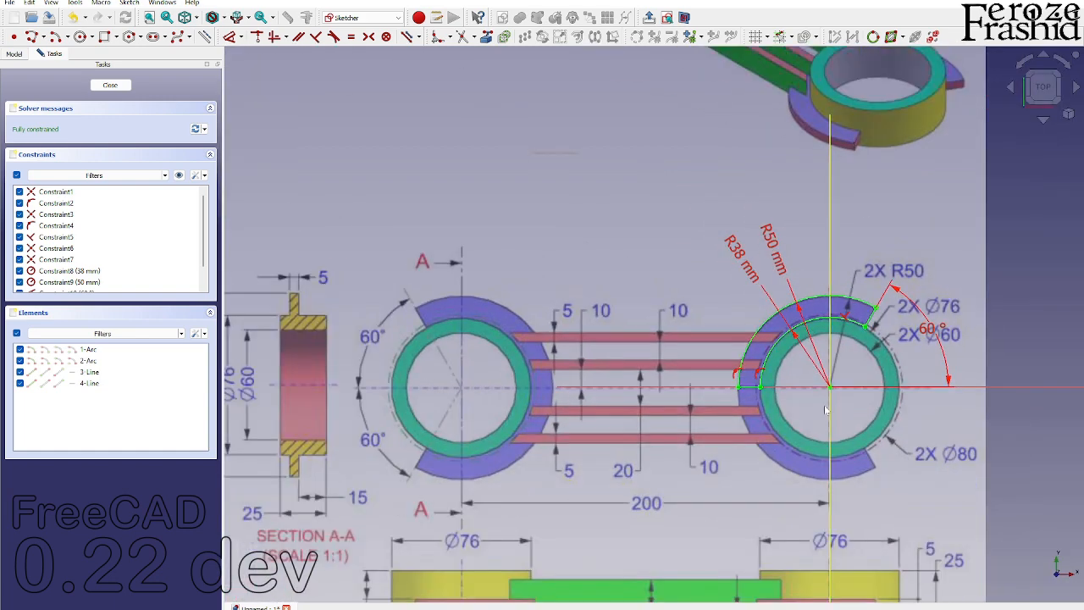
scroll(823, 406, "down", 2)
scroll(818, 383, "up", 2)
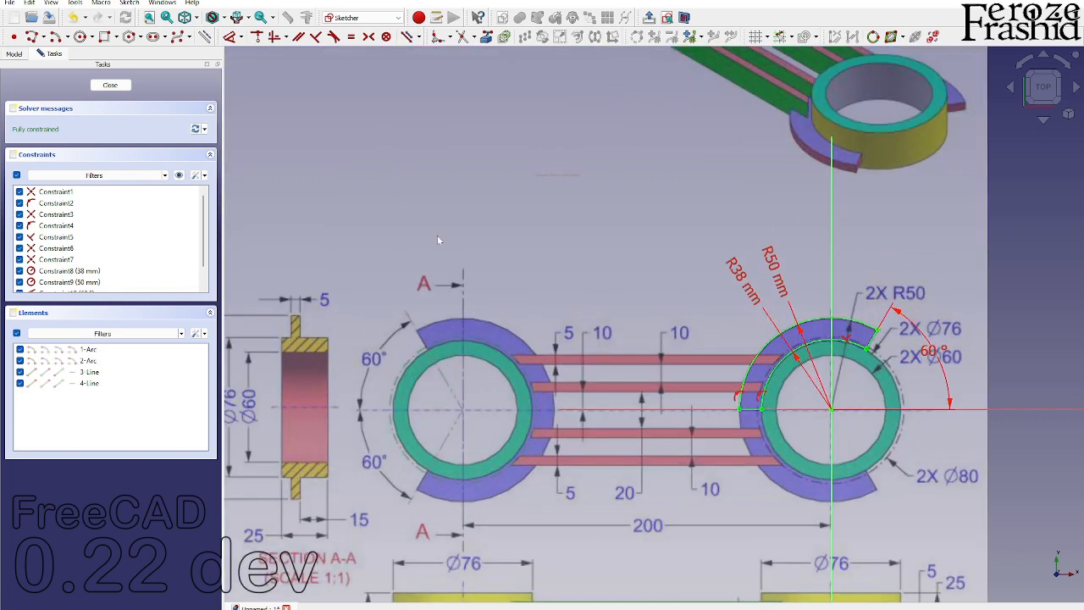
scroll(618, 364, "down", 2)
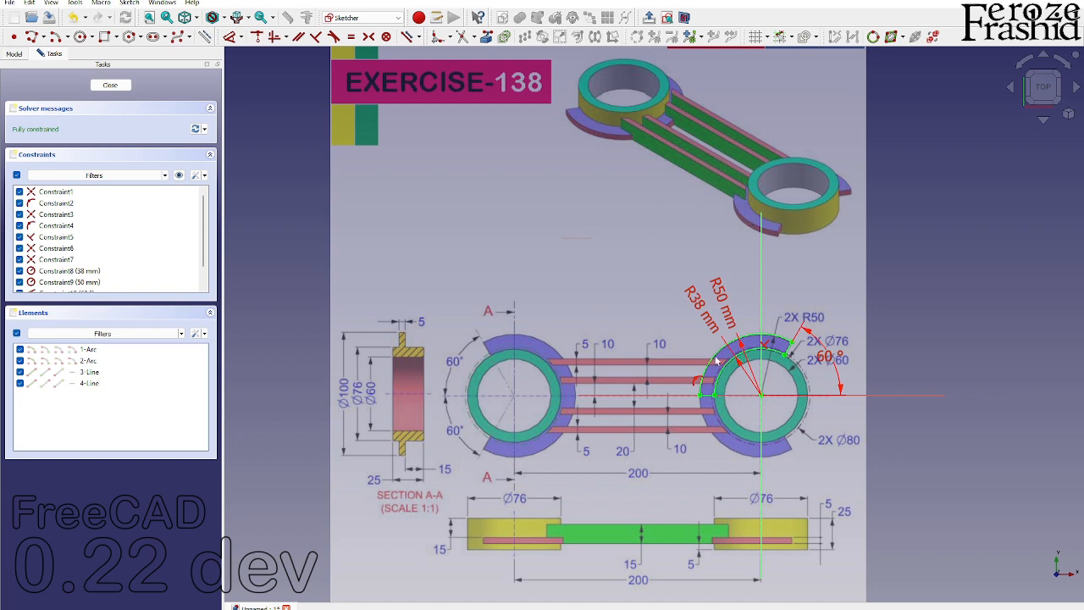
Step: Finish editing the flange profile sketch and rename it sksCollar
scroll(721, 397, "up", 2)
left_click(110, 85)
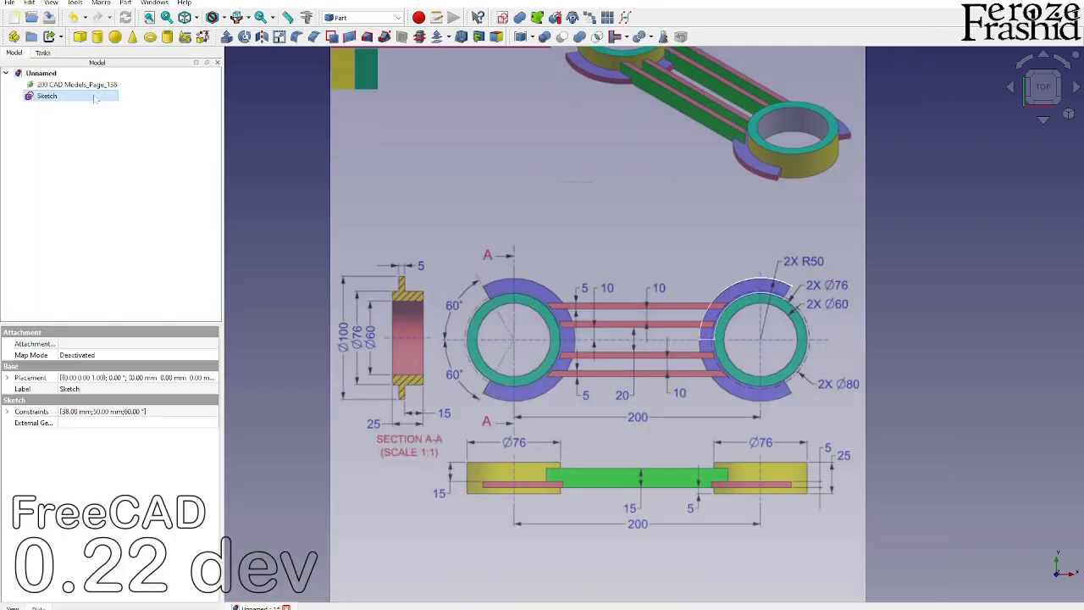
left_click(65, 100)
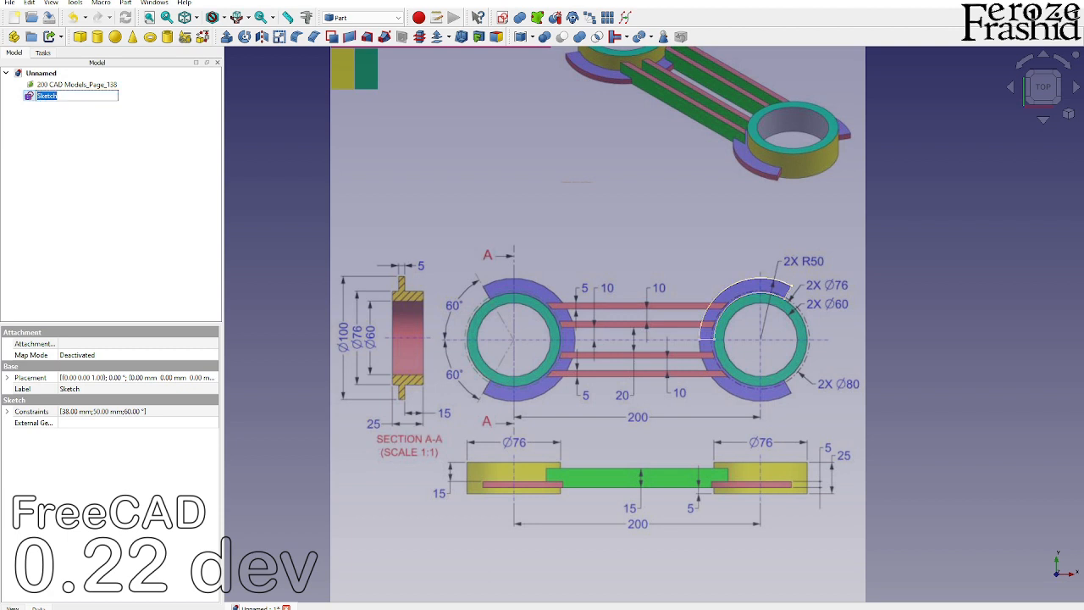
type("sksCollar")
key("Return")
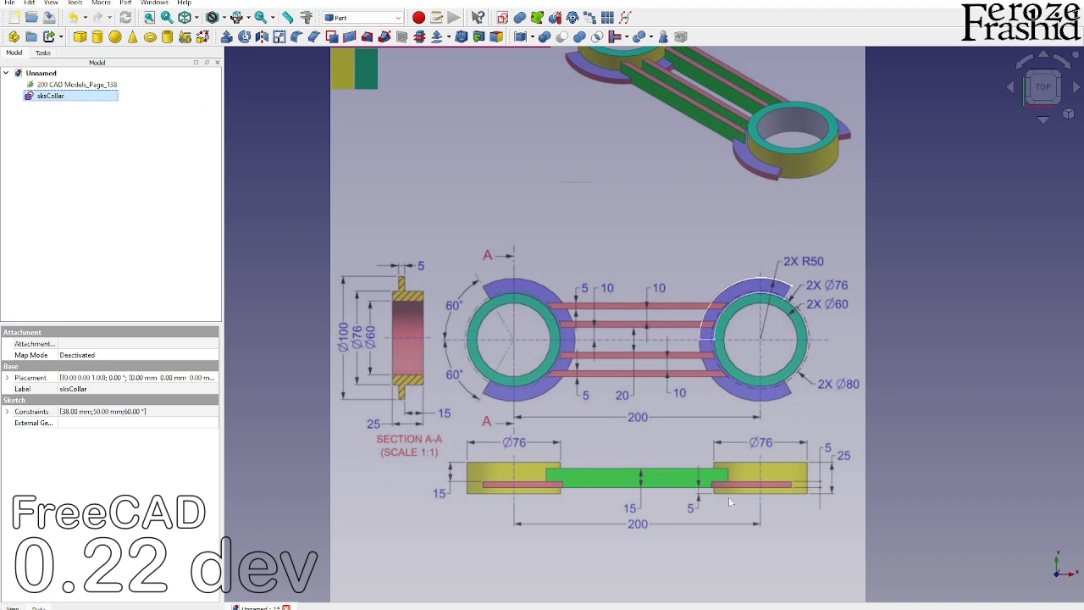
Step: Extrude the sksCollar sketch 5 mm along its normal as a solid
scroll(728, 497, "up", 2)
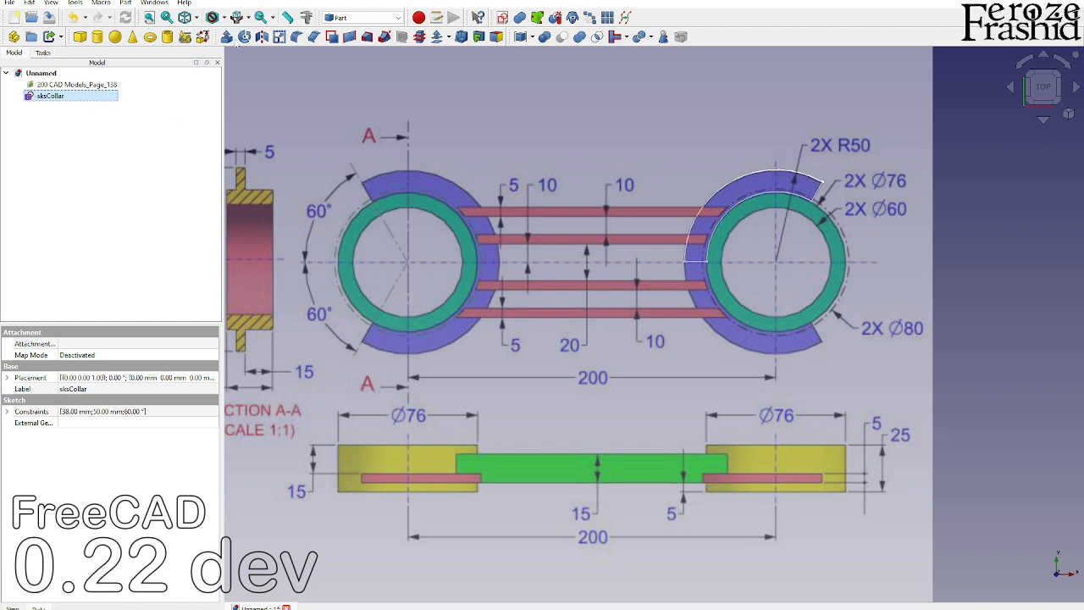
left_click(227, 36)
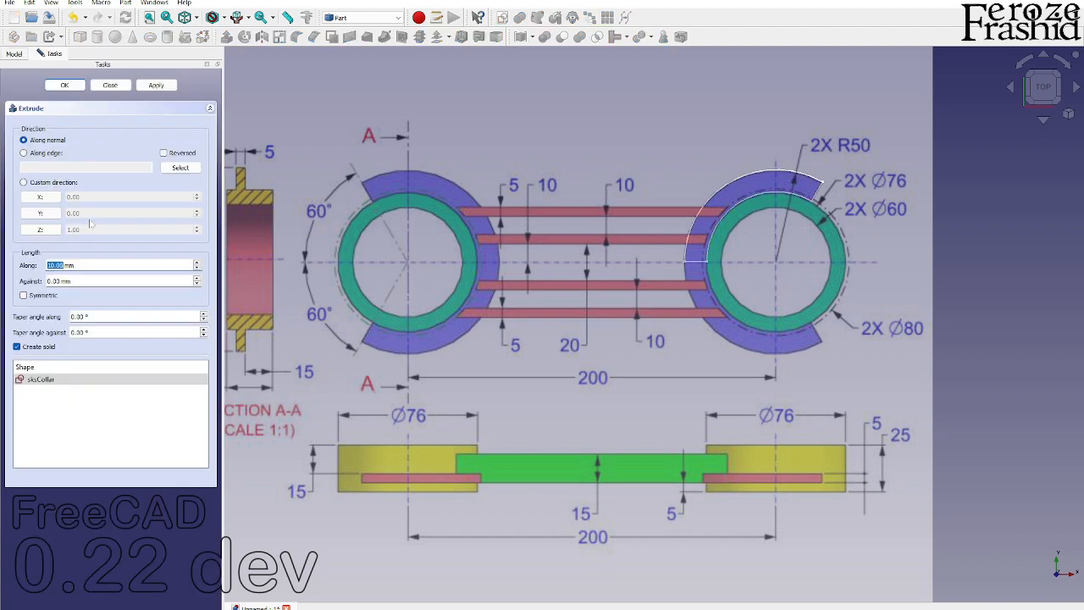
type("5")
left_click(156, 86)
left_click(111, 85)
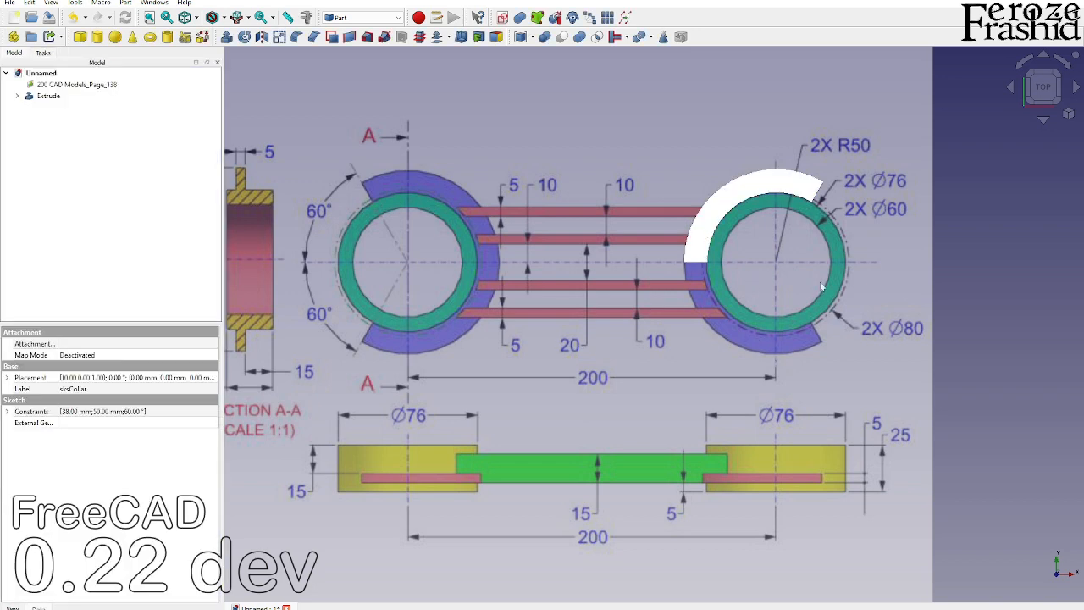
left_click(953, 278)
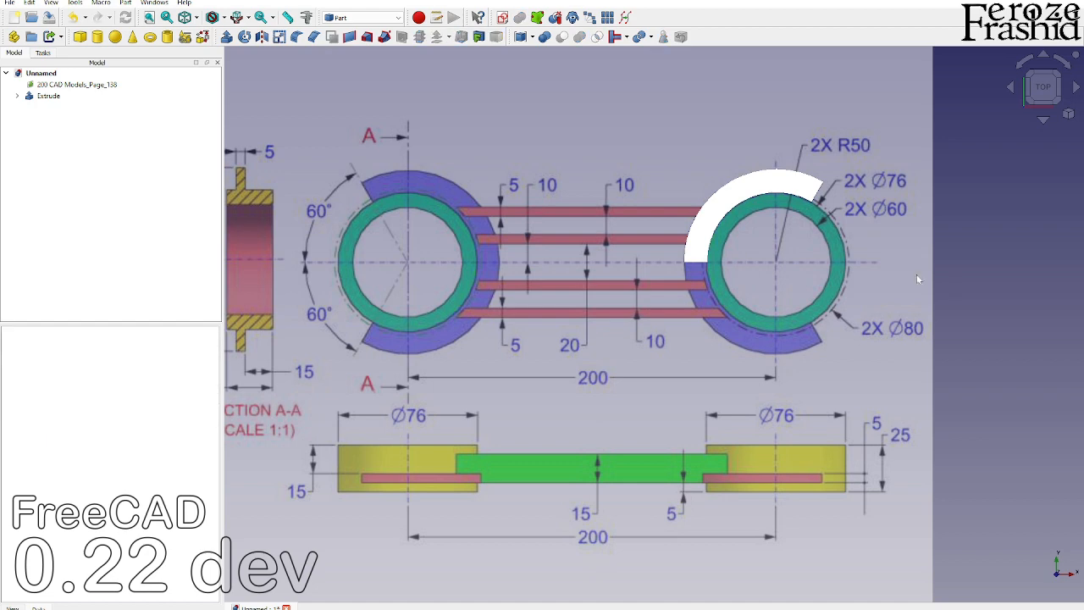
Step: Create a tube at the origin with outer radius 76/2 mm, inner radius 30 mm and height 25 mm
left_click(167, 37)
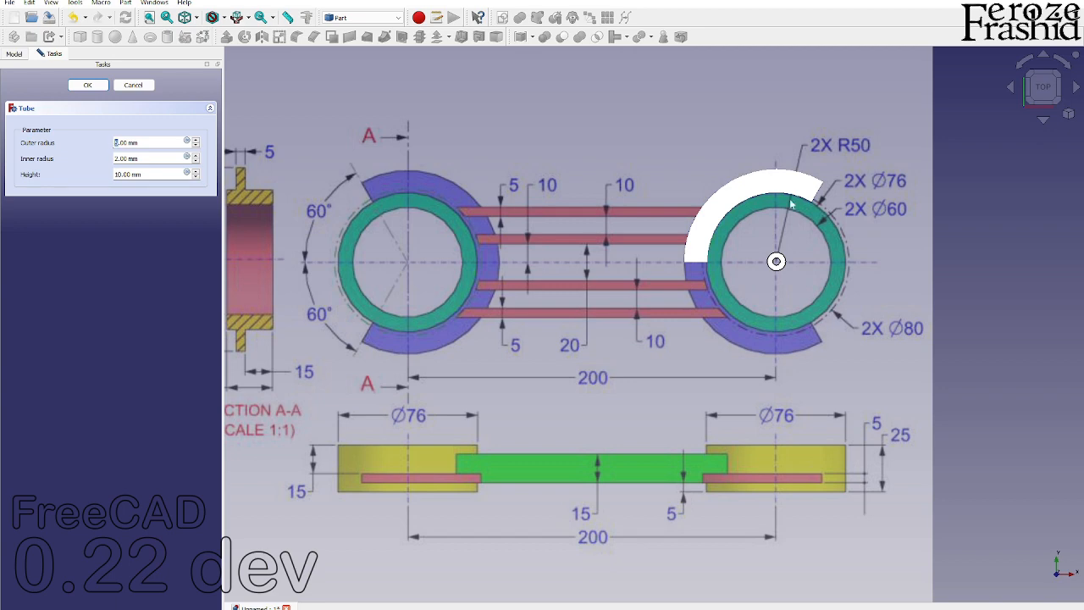
type("76.00/2")
left_click_drag(141, 159, 94, 164)
type("30")
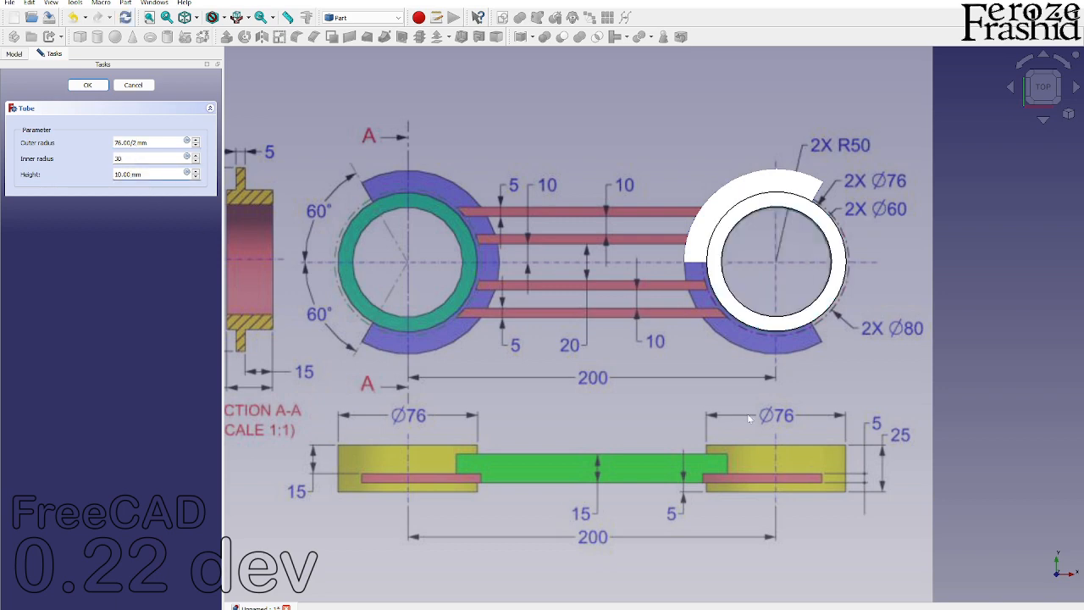
left_click_drag(142, 174, 88, 172)
type("25")
left_click(87, 84)
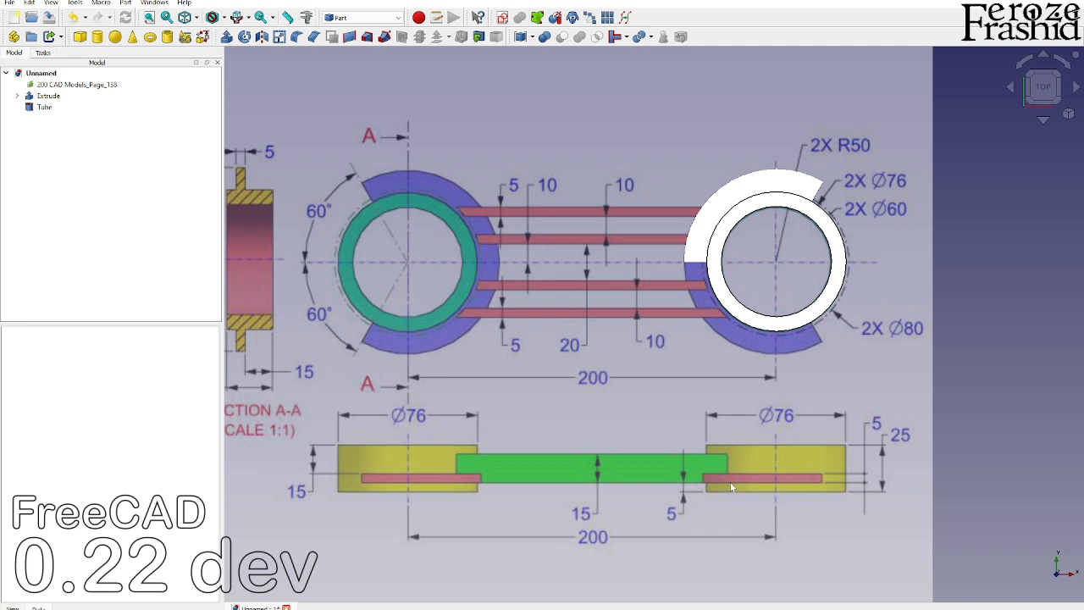
Step: Set the tube's Z position to -5 mm in its placement
left_click(44, 106)
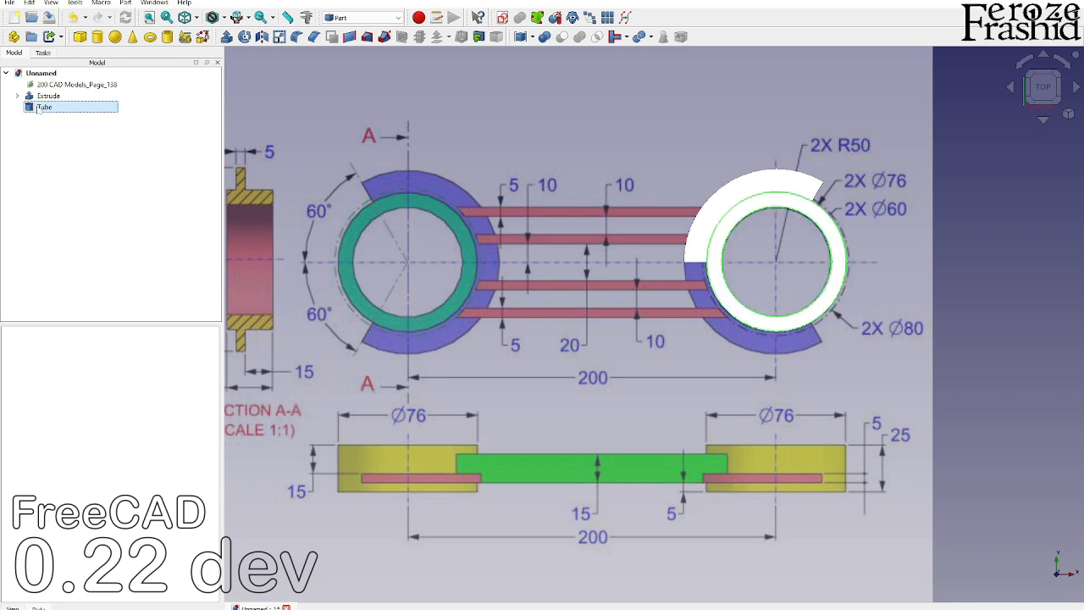
left_click(7, 377)
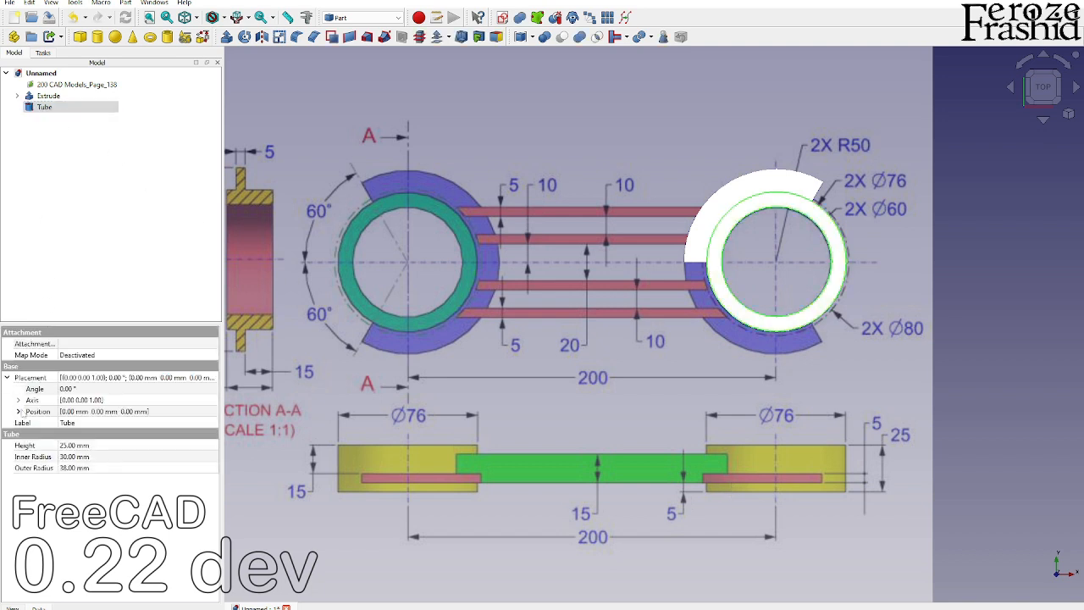
left_click(19, 411)
left_click(47, 444)
left_click(76, 444)
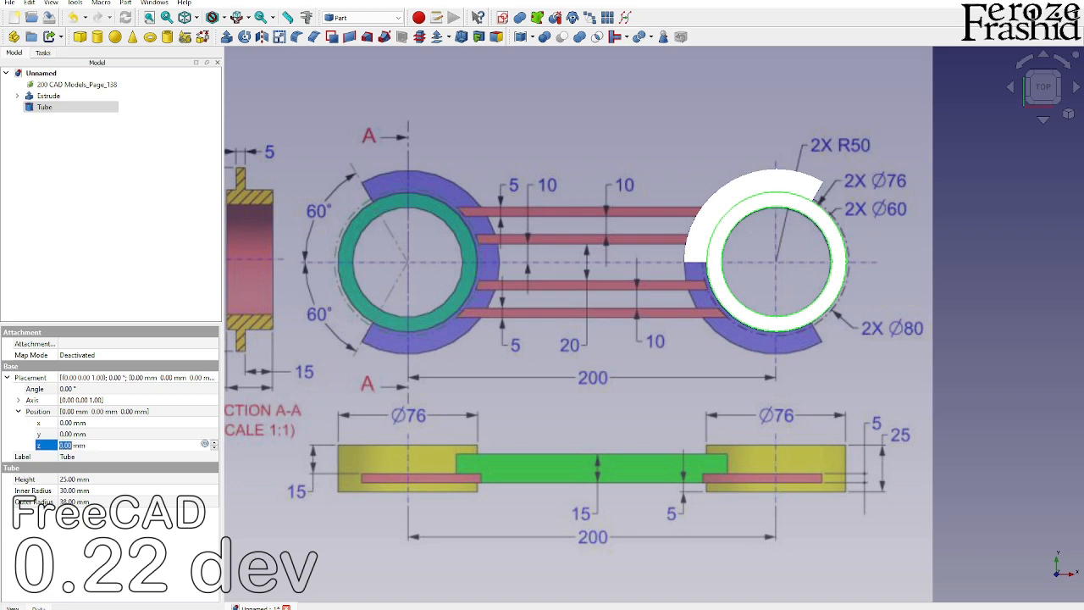
type("-5")
key("Return")
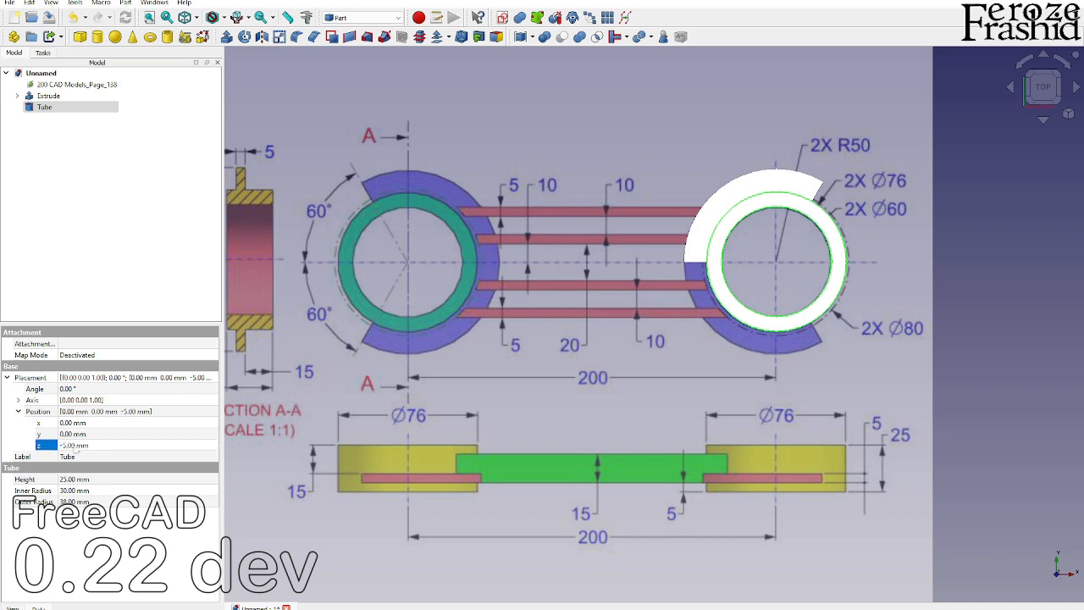
Step: Inspect the tube's height offset relative to the collar in front, tilted and top views
mouse_move(452, 474)
middle_mouse_down()
mouse_move(730, 313)
mouse_move(710, 398)
mouse_move(715, 372)
middle_mouse_up()
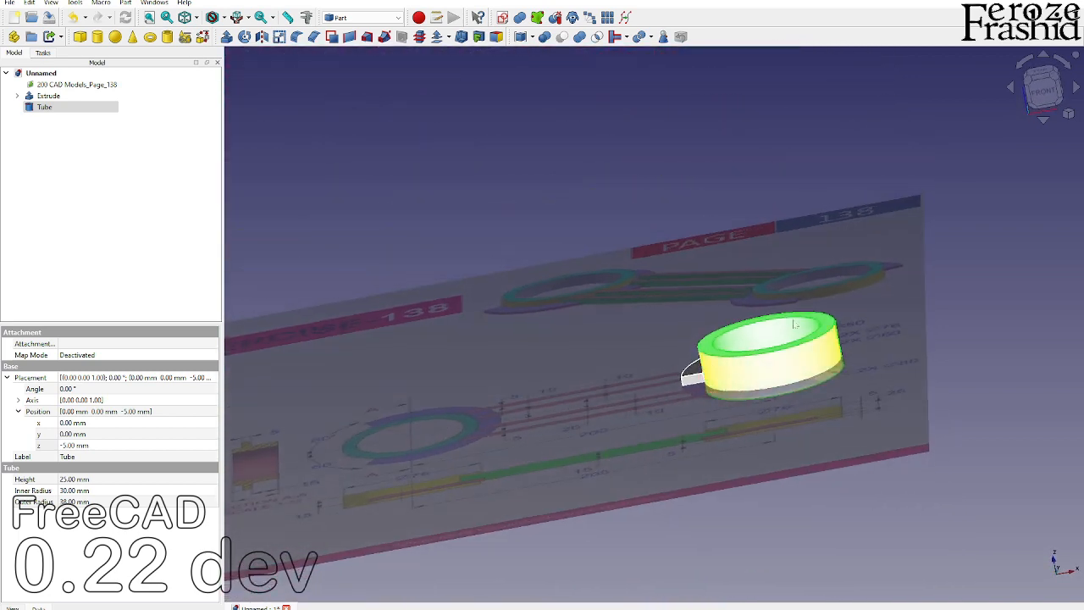
left_click(1039, 95)
scroll(687, 428, "up", 5)
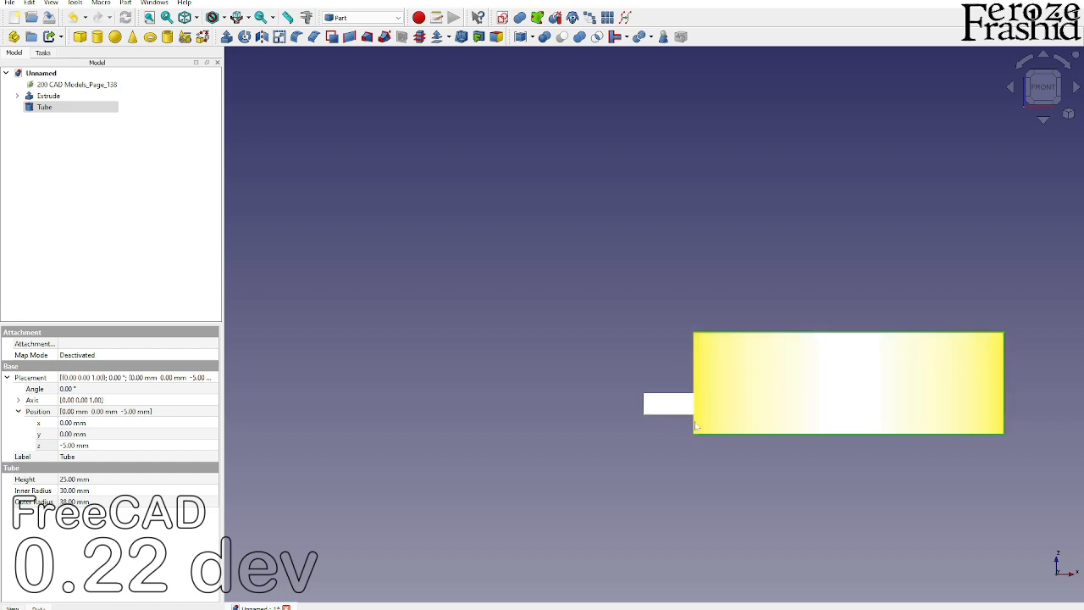
key("0")
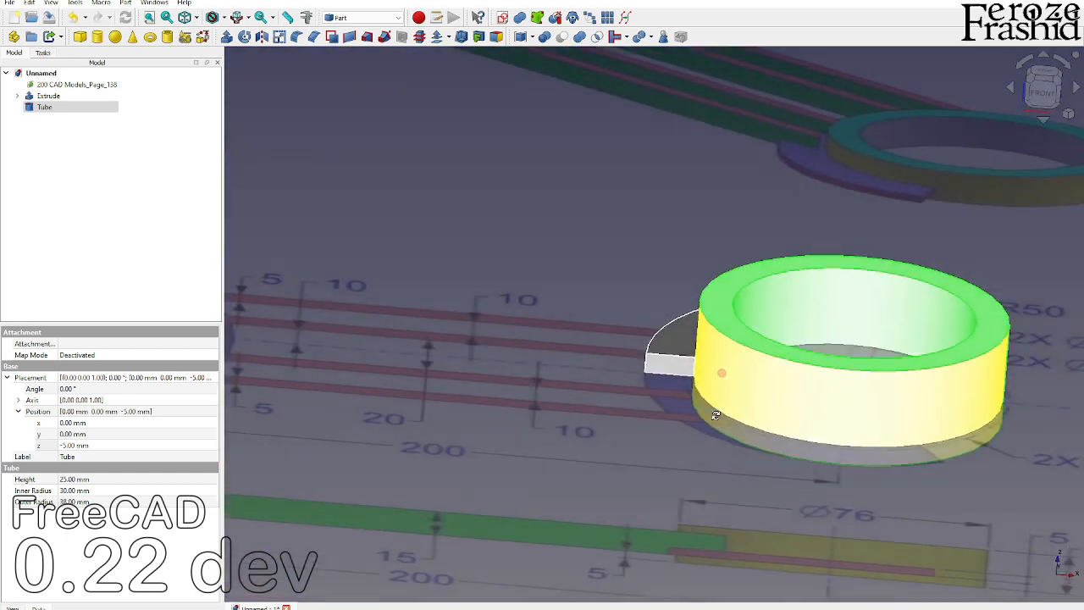
left_click(1055, 78)
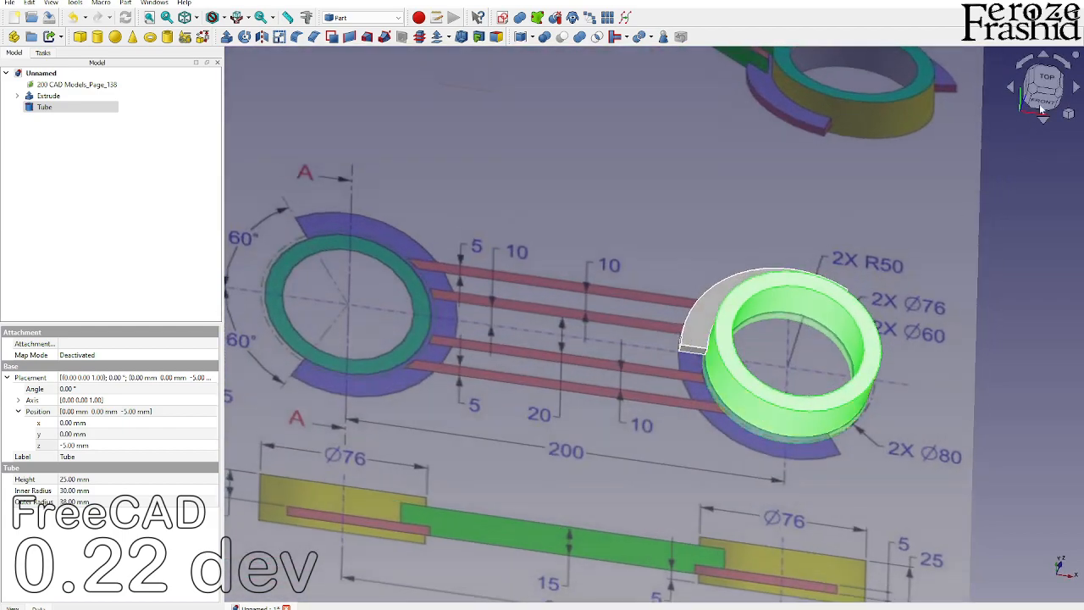
scroll(644, 437, "up", 2)
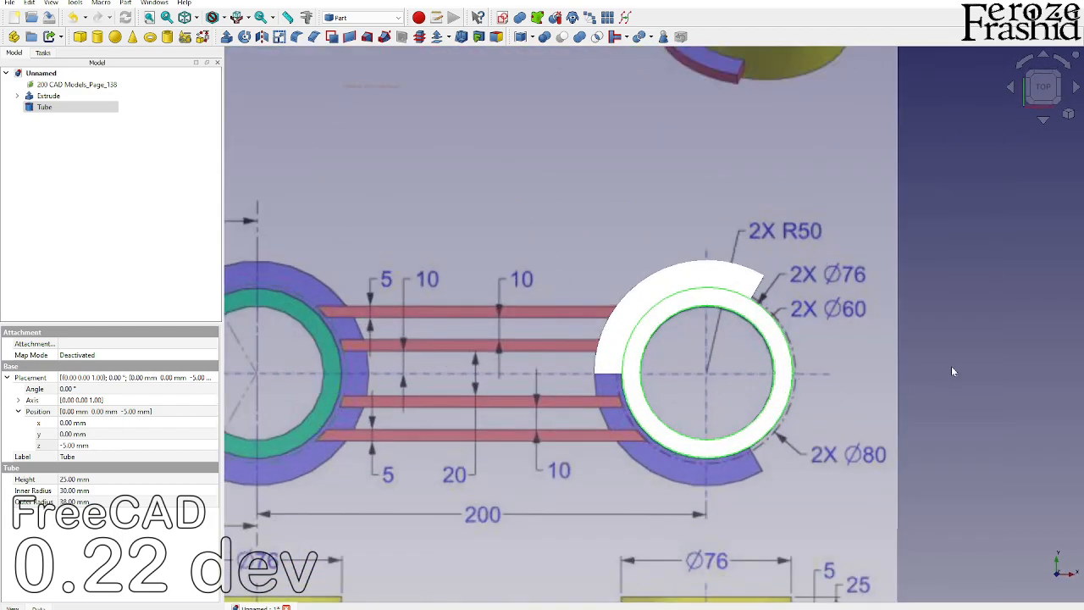
left_click(735, 387)
Step: Start a new sketch on the XY plane for the connecting bars between the rings
scroll(663, 368, "down", 3)
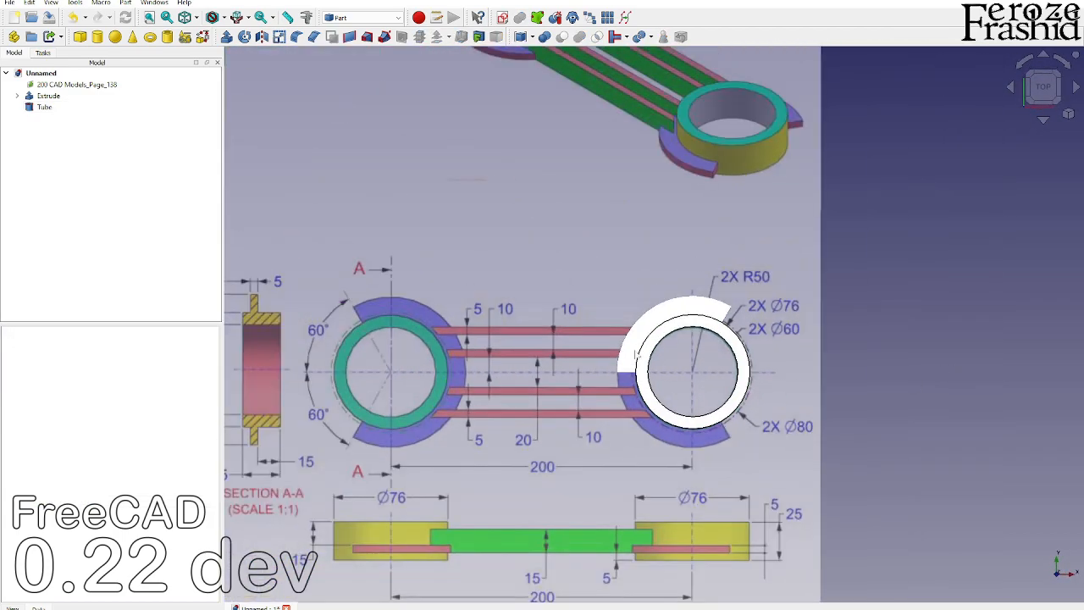
scroll(634, 356, "down", 1)
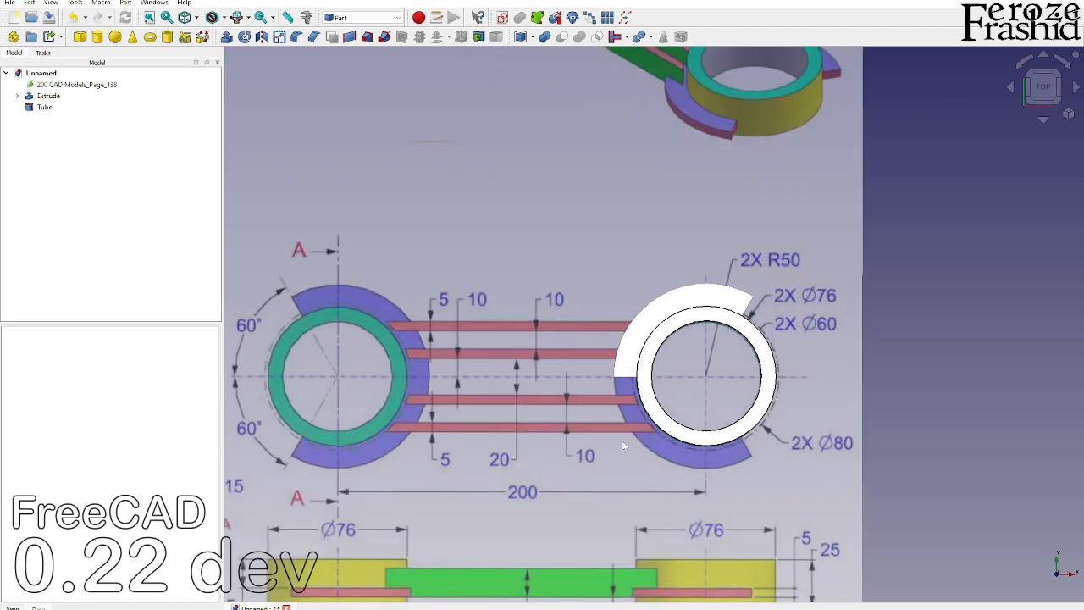
scroll(624, 441, "down", 1)
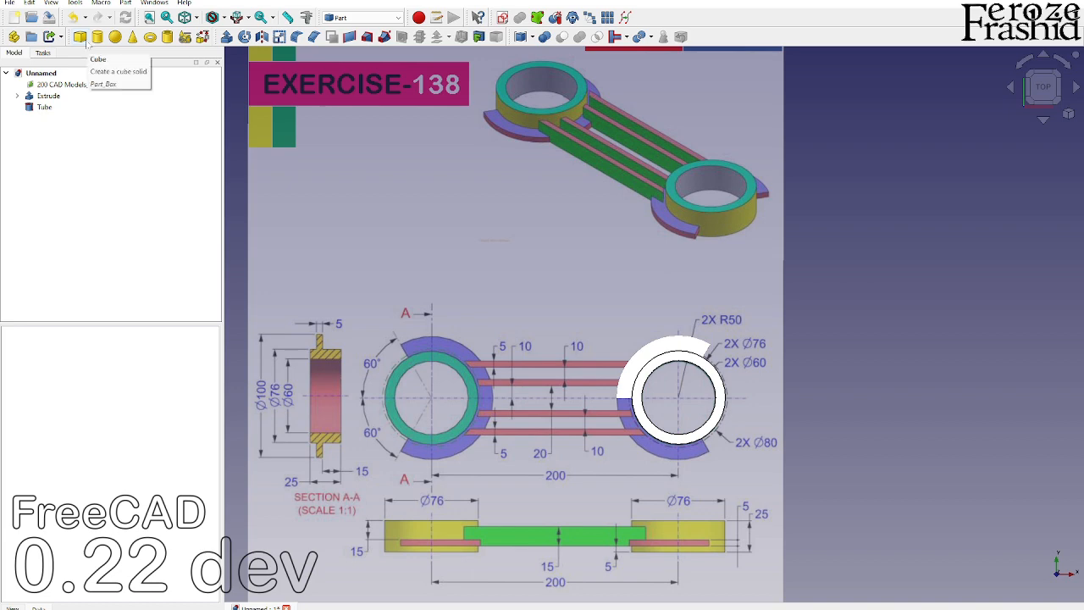
scroll(634, 445, "up", 5)
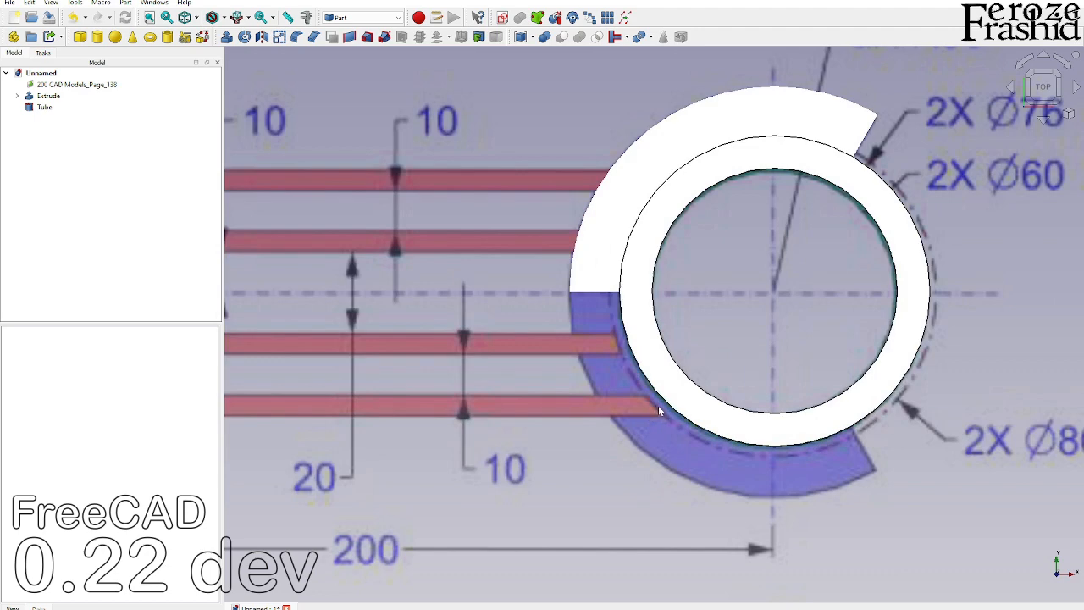
scroll(669, 415, "down", 5)
scroll(945, 364, "down", 2)
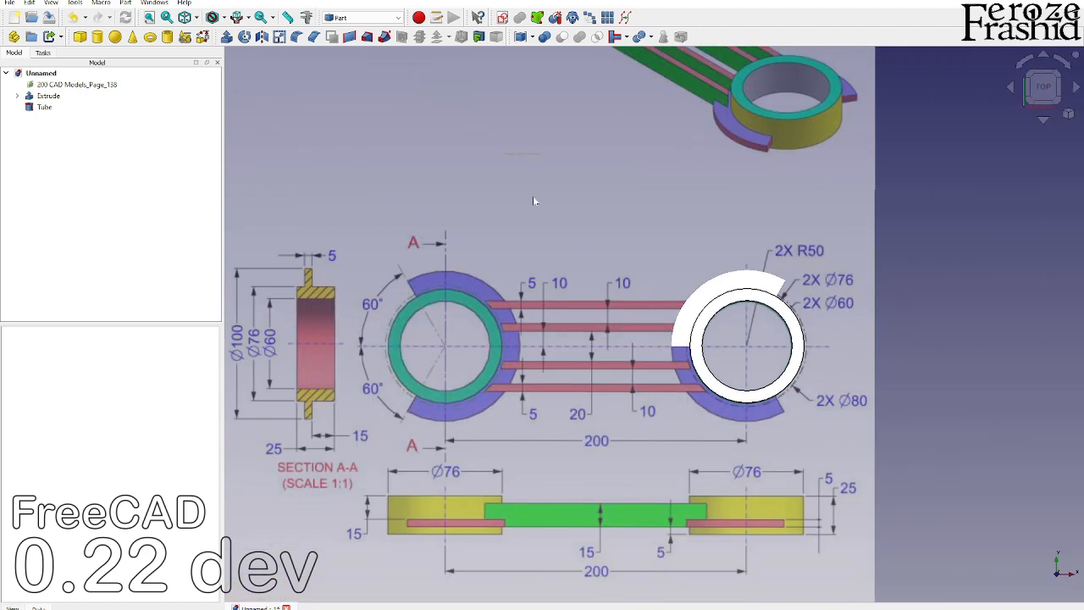
left_click(503, 19)
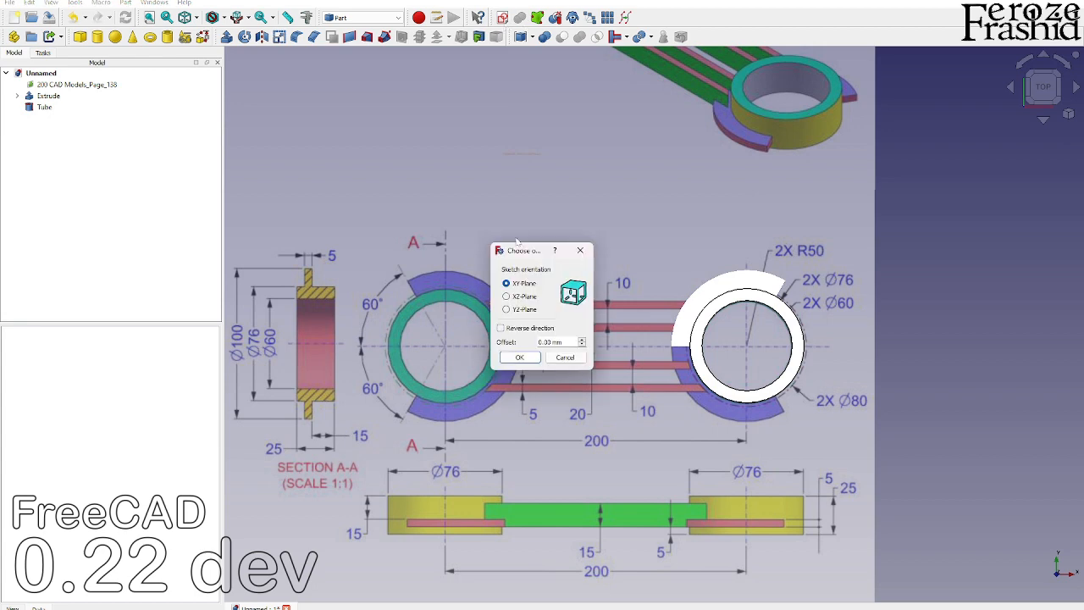
left_click(519, 358)
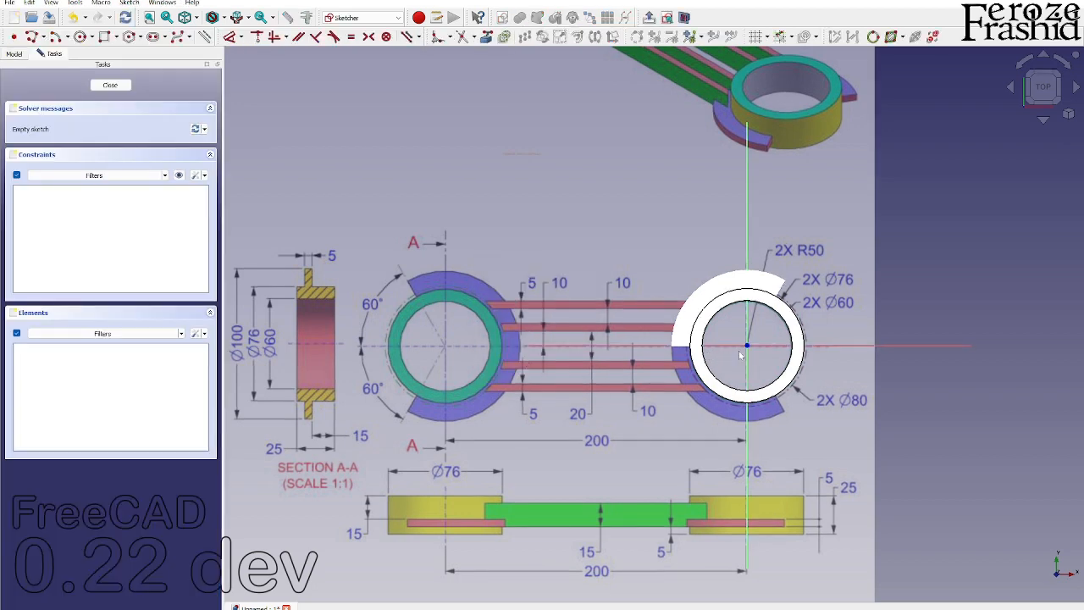
Step: Hide the tube and the collar extrusion, keeping the collar's inner arc edge as external geometry in the new sketch
scroll(698, 308, "up", 2)
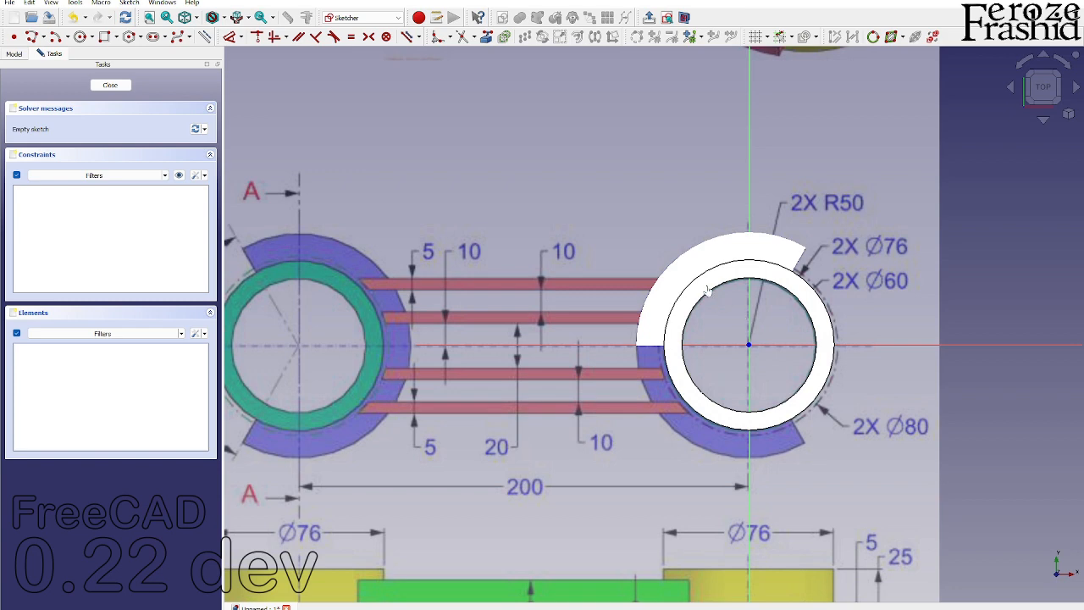
left_click(19, 54)
left_click(46, 109)
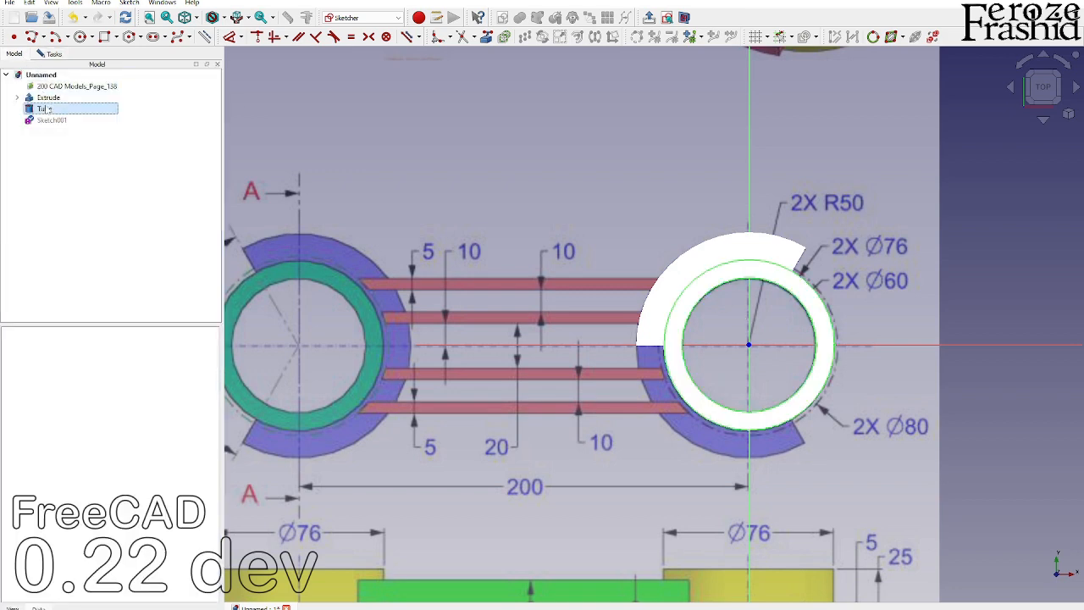
key("space")
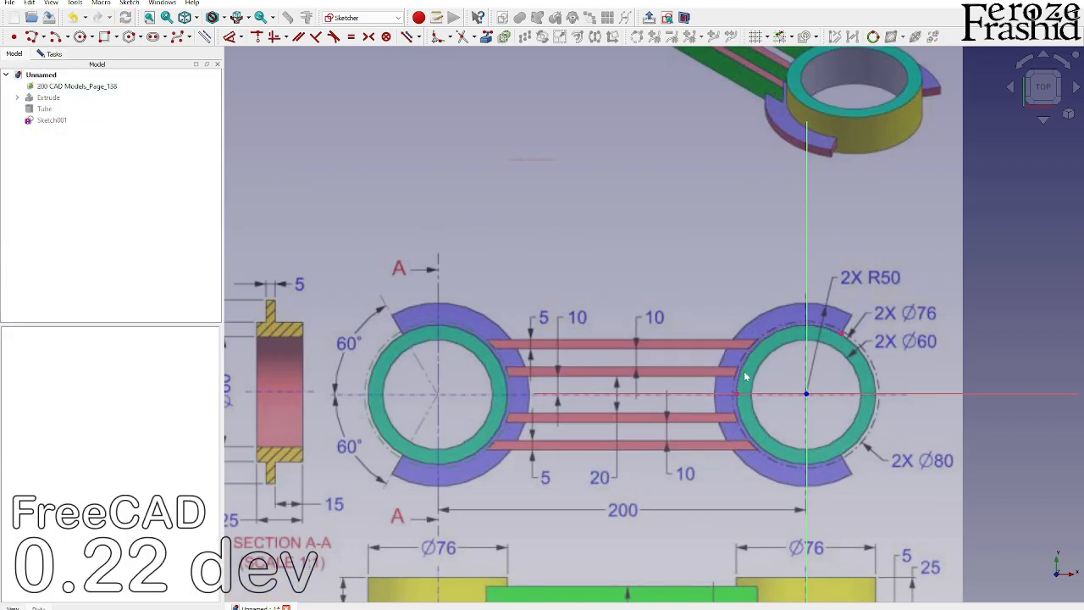
Step: Draw a 90° arc centred on the origin near the dashed Ø80 circle, from the negative X axis to the positive Y axis
scroll(745, 376, "up", 3)
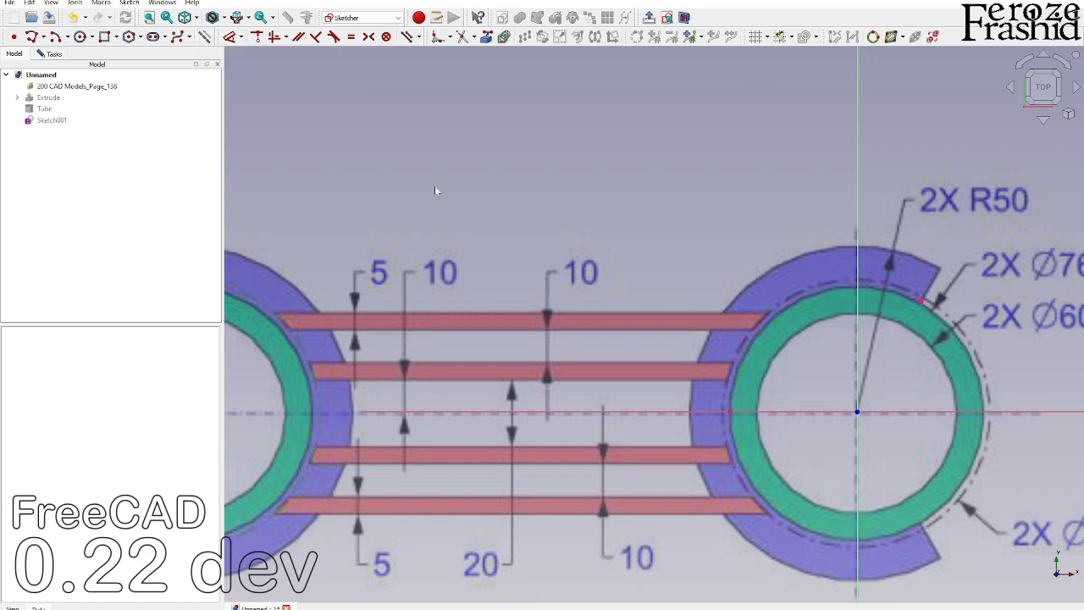
left_click(54, 37)
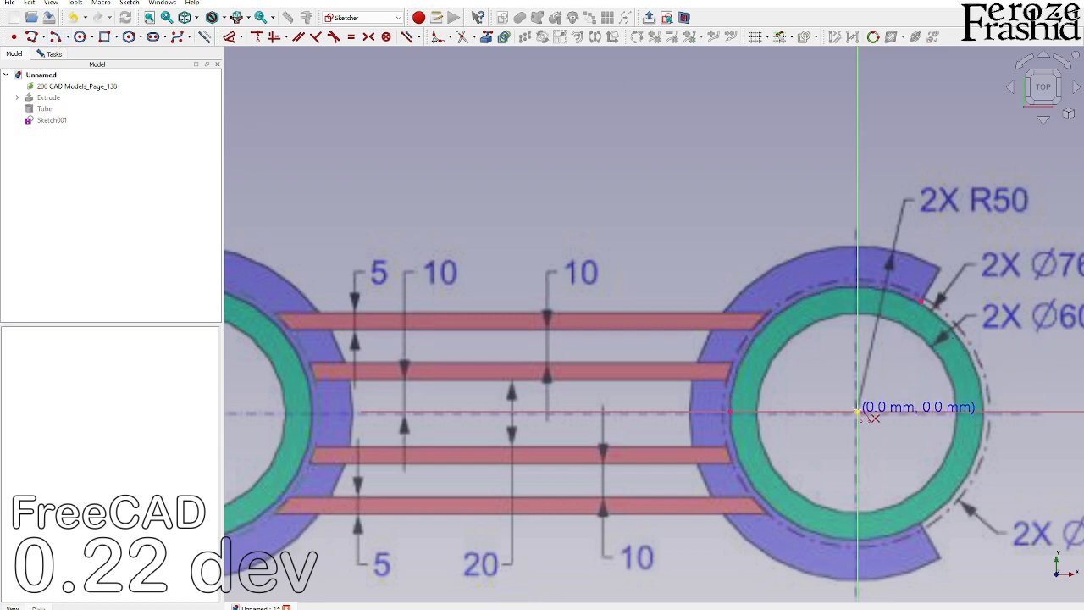
left_click(857, 411)
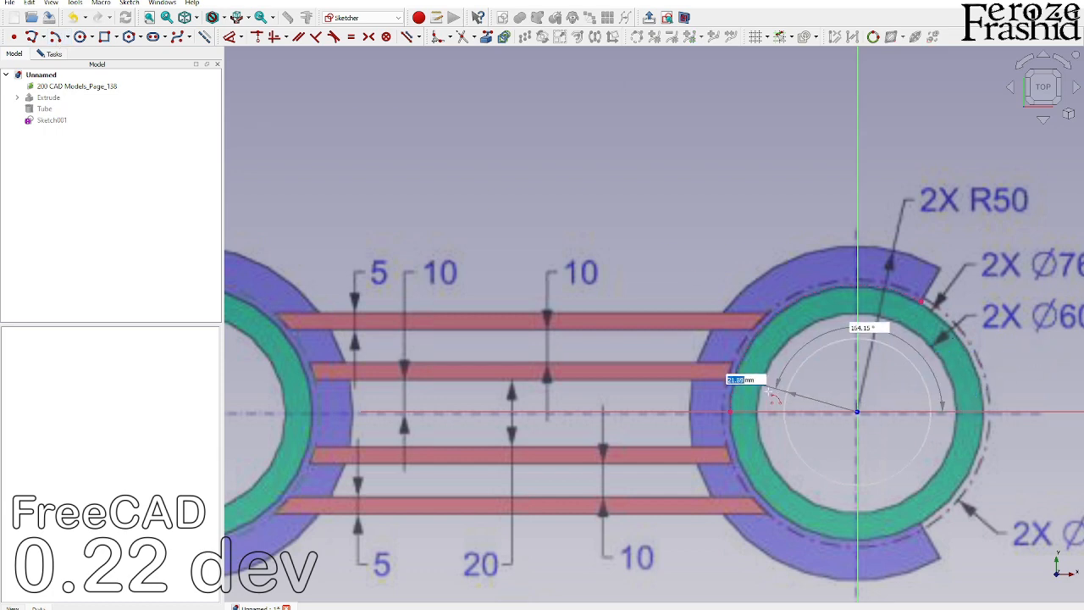
left_click(723, 411)
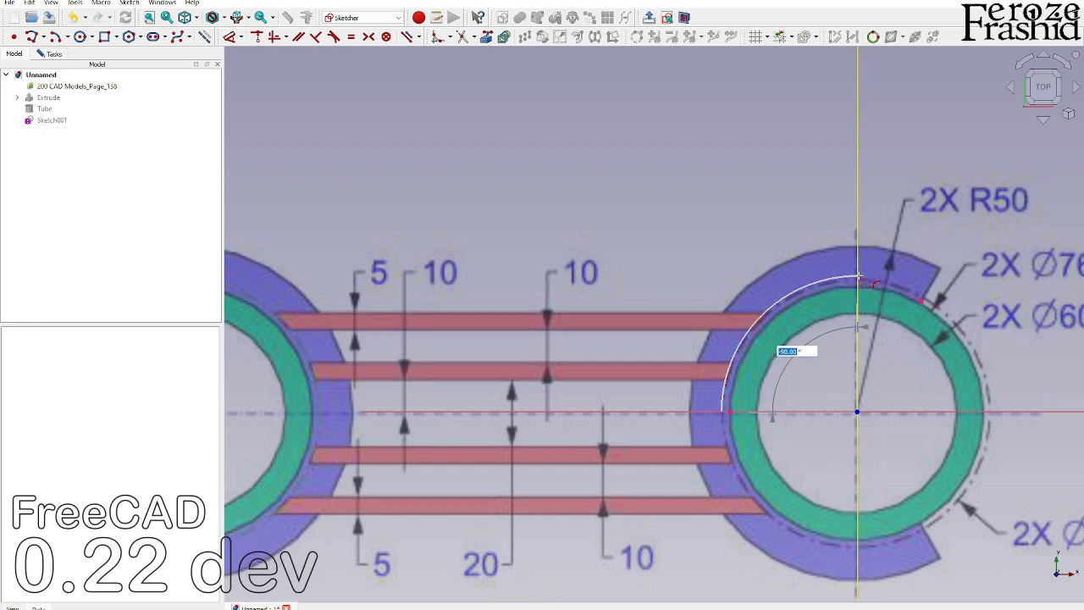
left_click(887, 266)
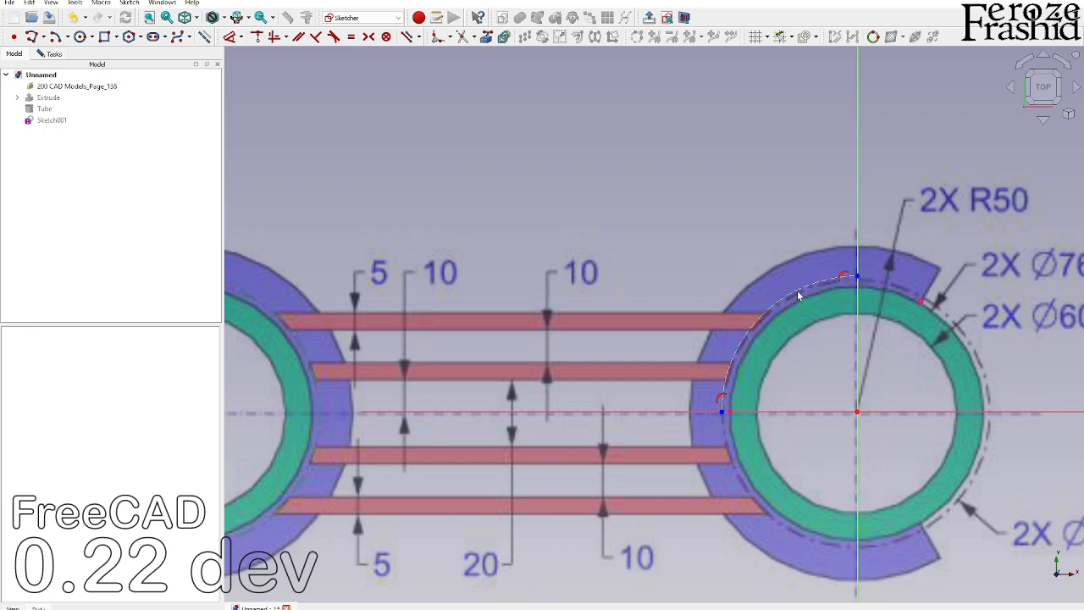
left_click(796, 291)
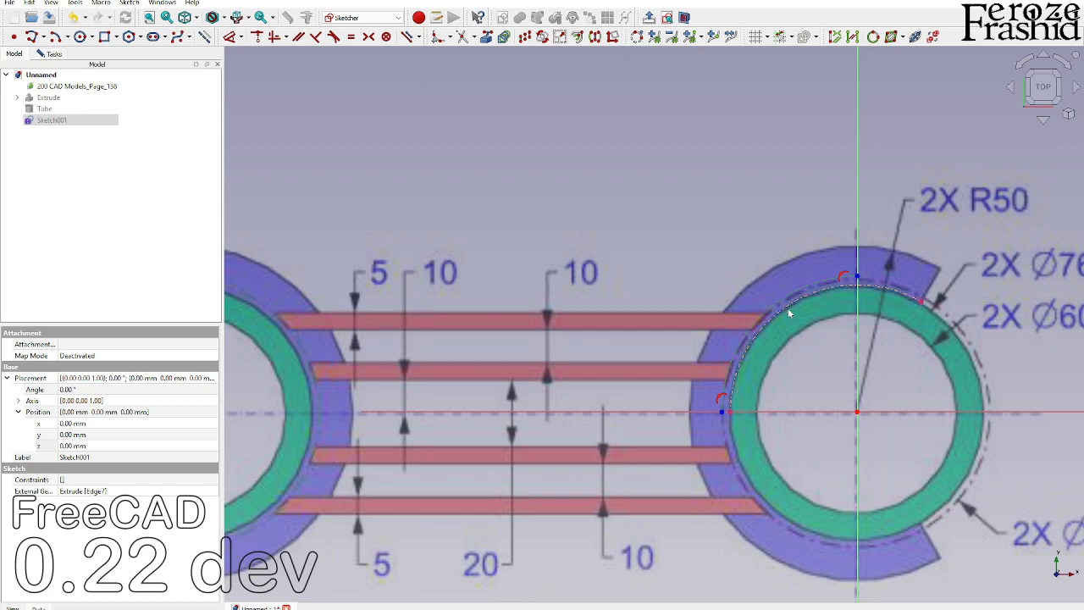
Step: Constrain the radius of the arc centred on the origin to 40 mm
left_click(718, 223)
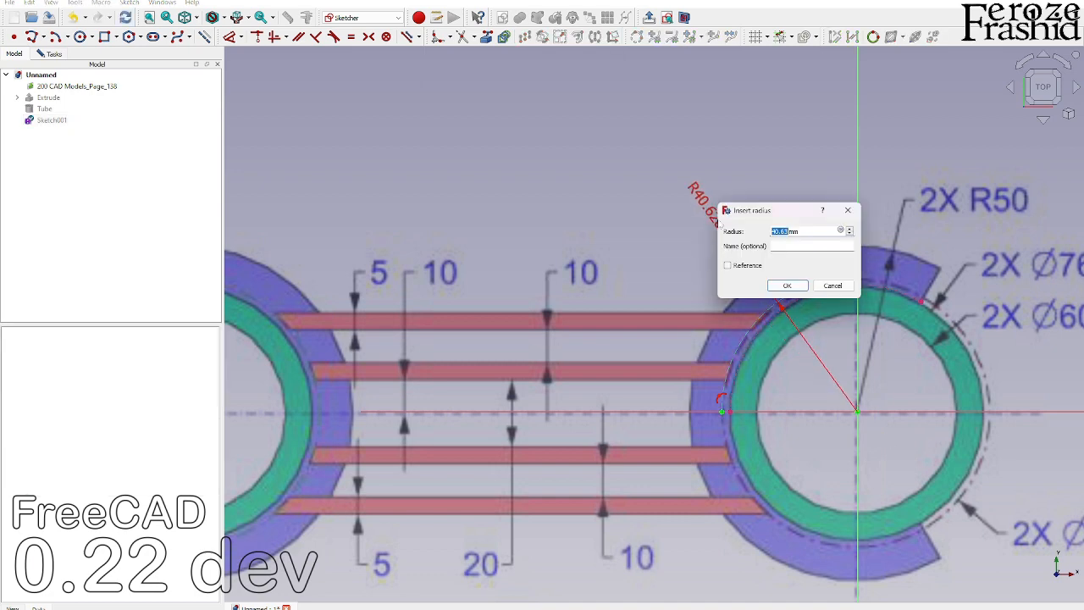
type("40")
key("Return")
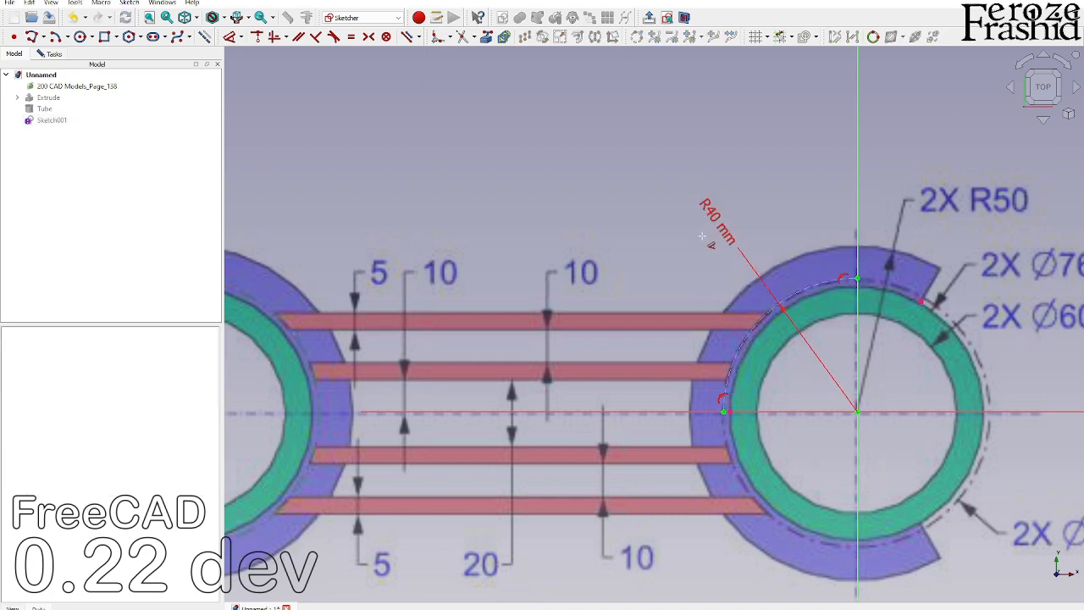
Step: Draw a 100 mm construction line from the origin at 180°, along the negative X axis to the midpoint between the rings
scroll(700, 238, "down", 2)
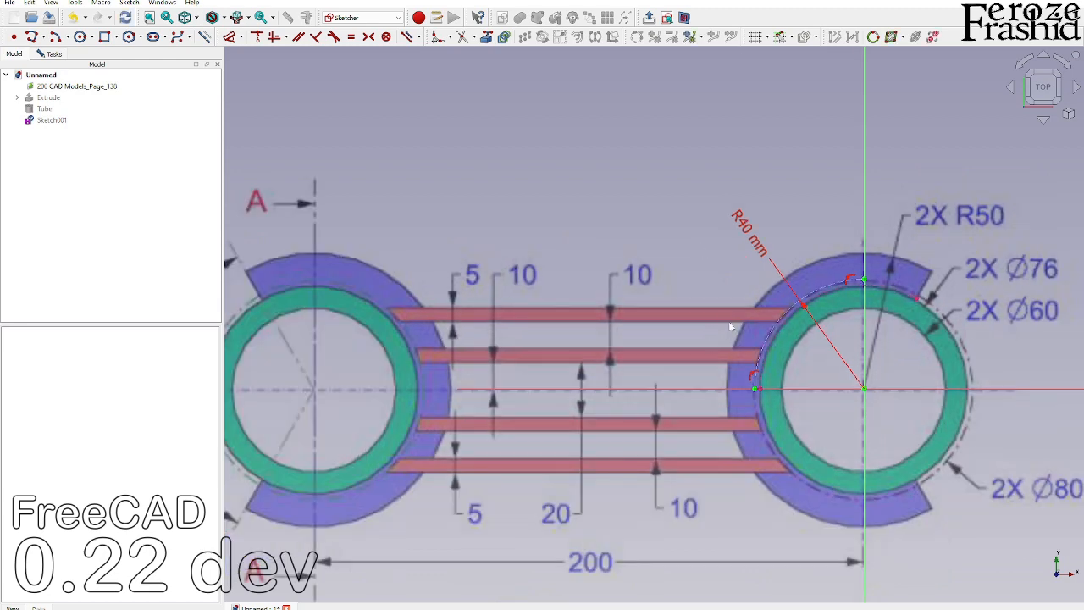
scroll(666, 318, "down", 1)
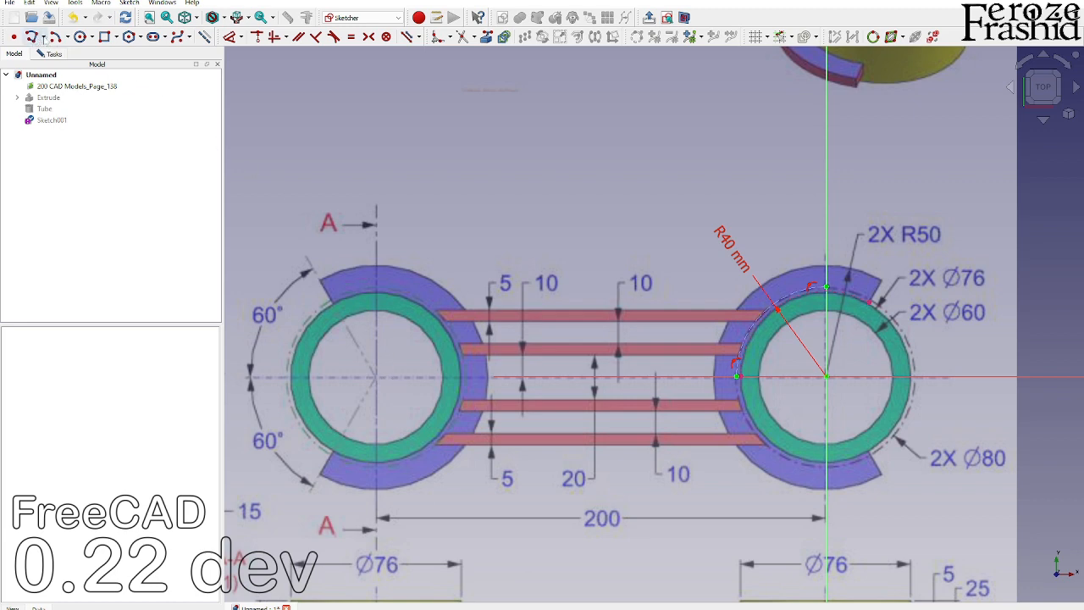
left_click(43, 39)
left_click(52, 64)
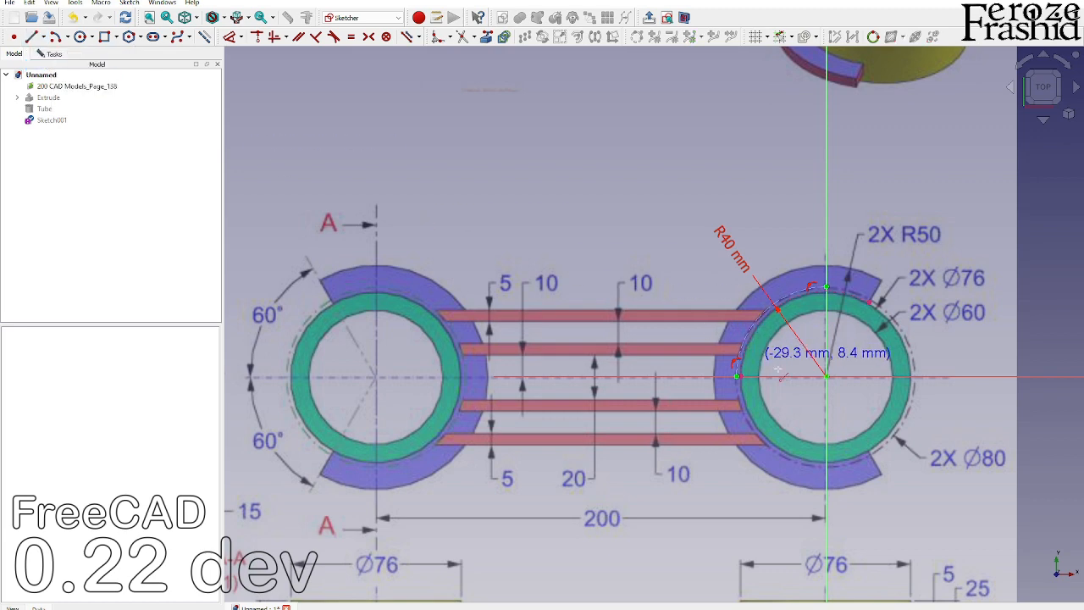
left_click(826, 375)
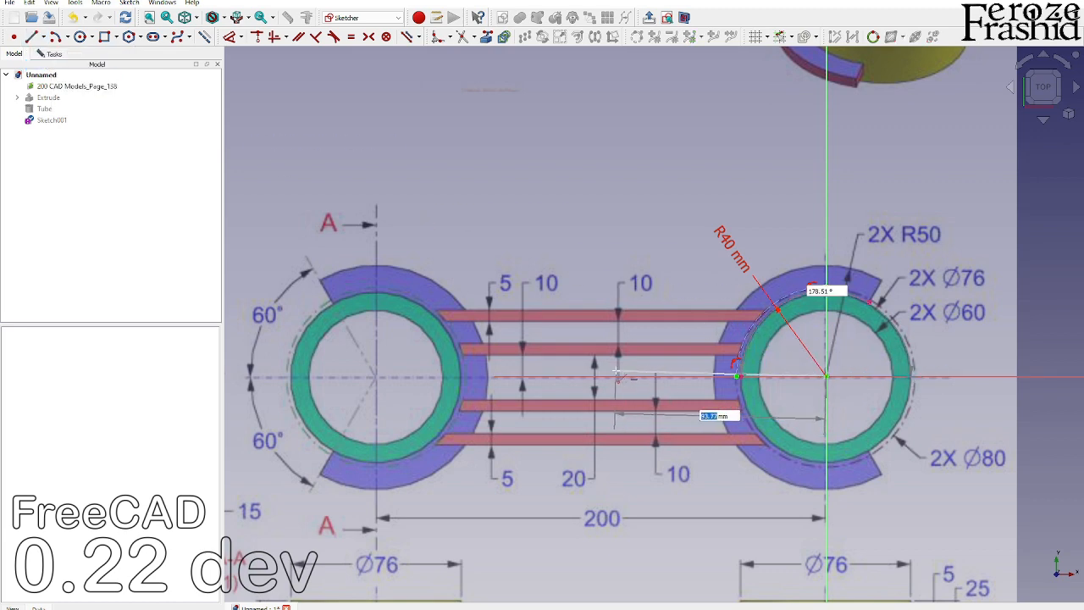
type("100")
key("Tab")
type("180")
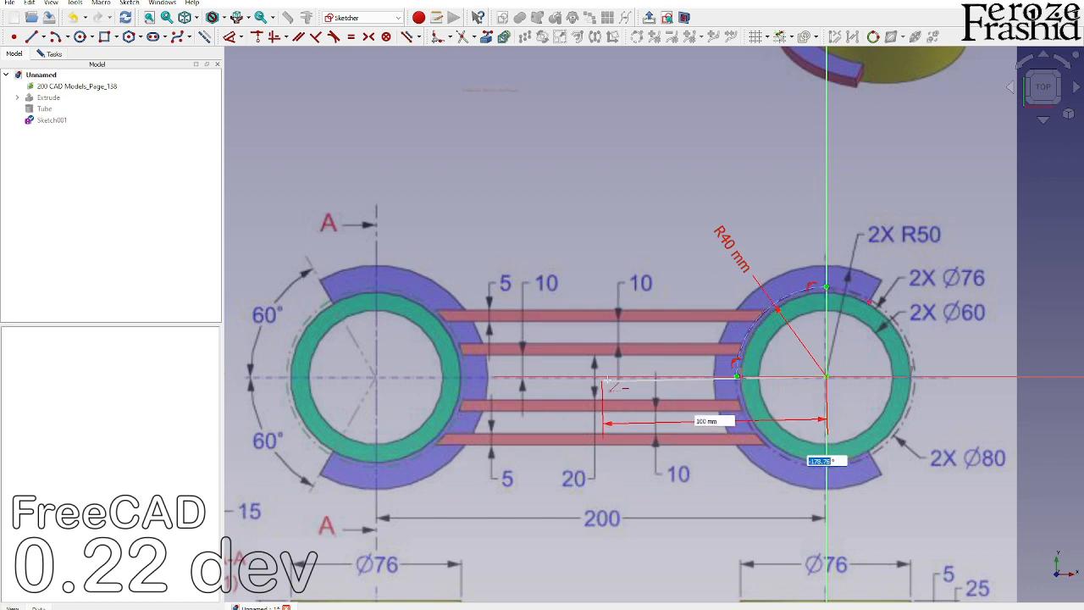
key("Return")
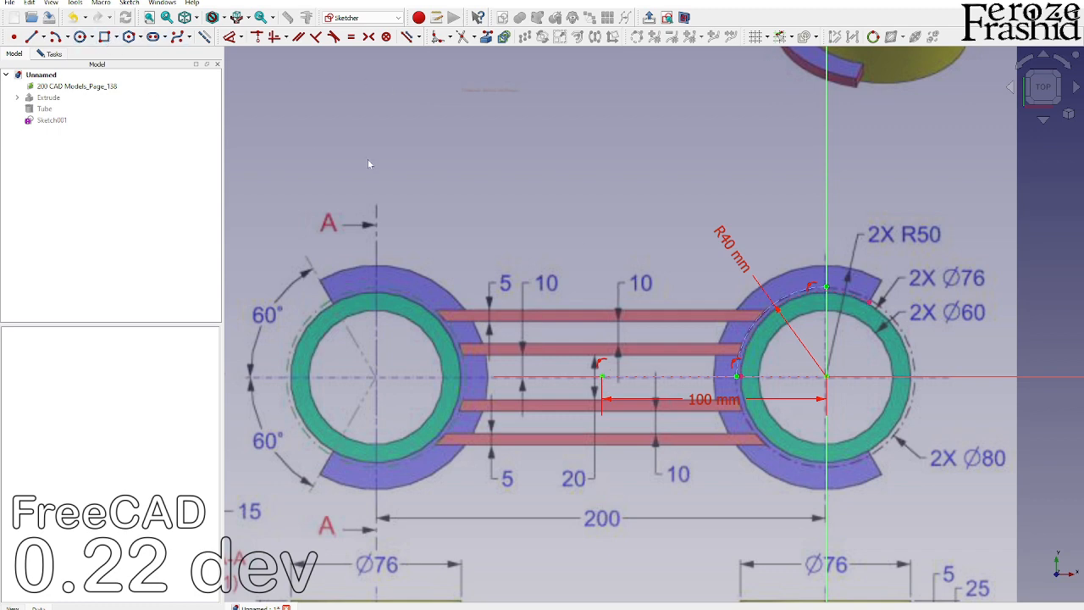
Step: Draw rectangles of about 63 × 5.5 mm and 72 × 3.7 mm over the two upper bars, from mid-link to the 40 mm arc
left_click(104, 37)
scroll(740, 254, "up", 2)
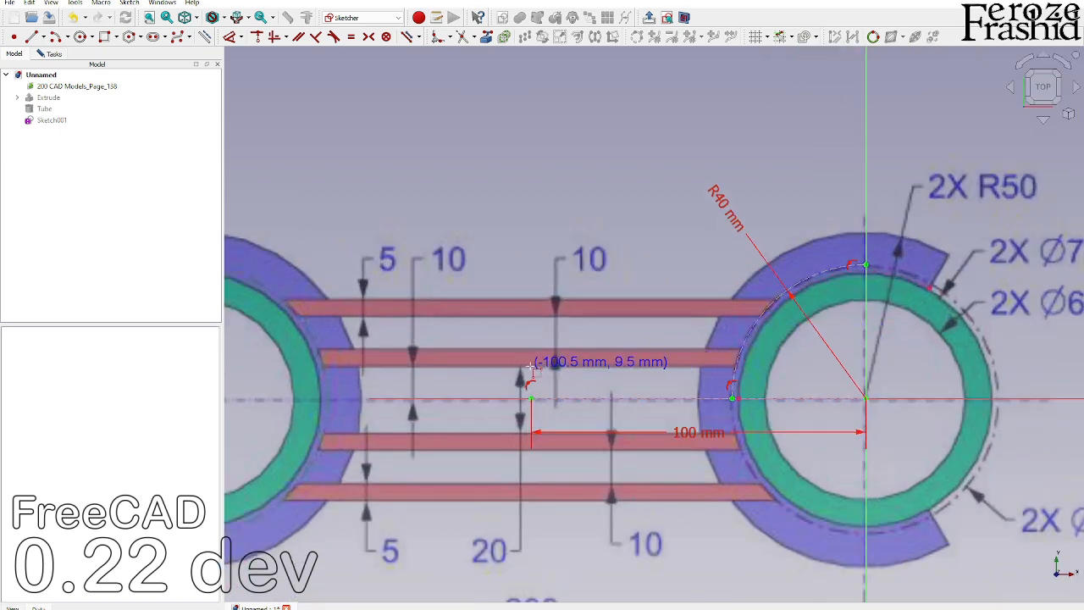
left_click(530, 364)
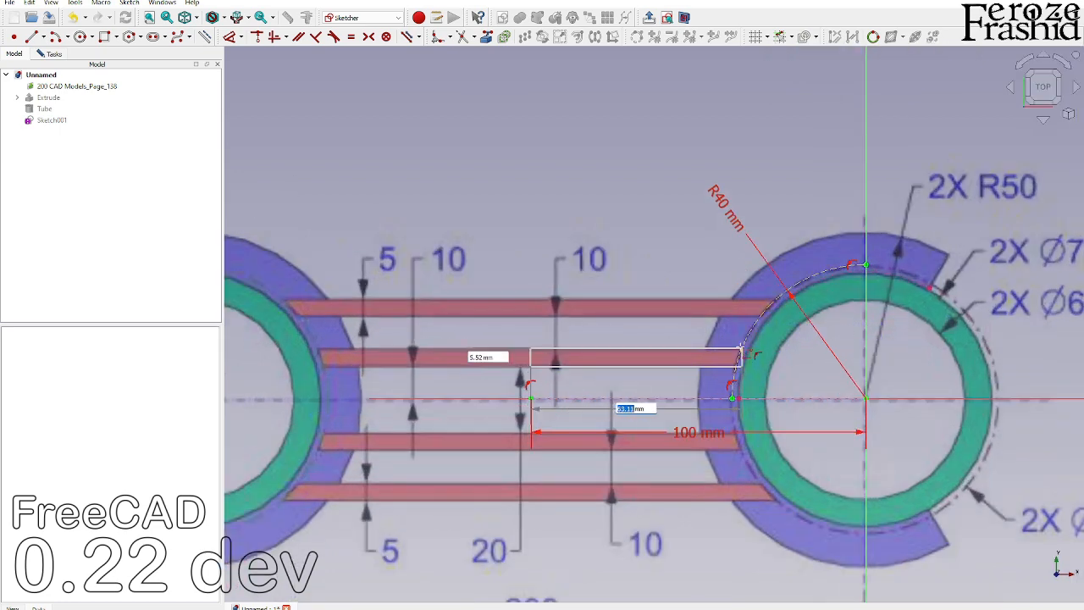
left_click(741, 350)
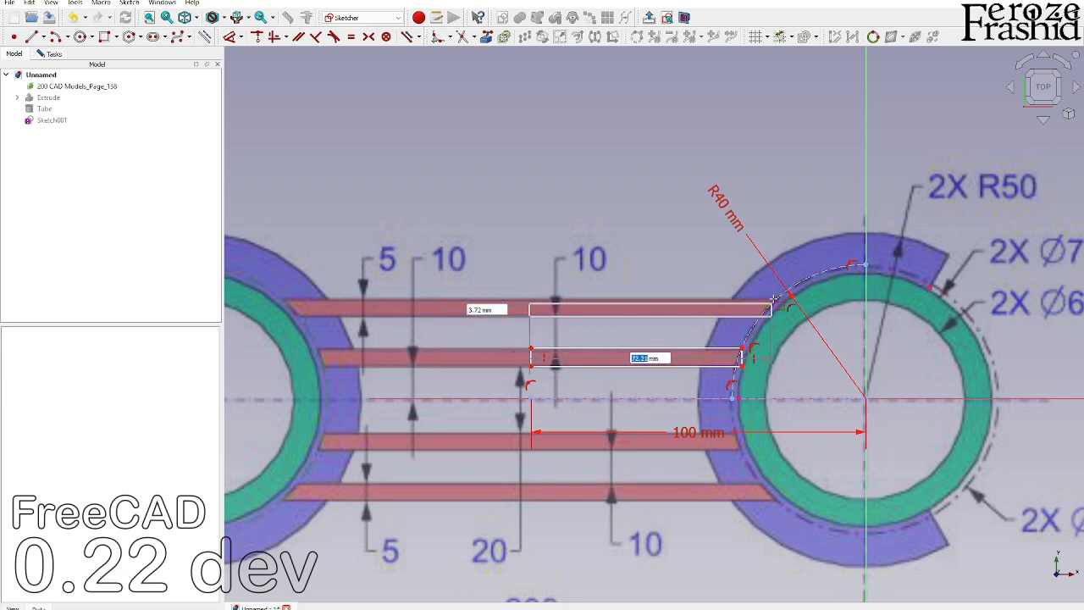
left_click(773, 302)
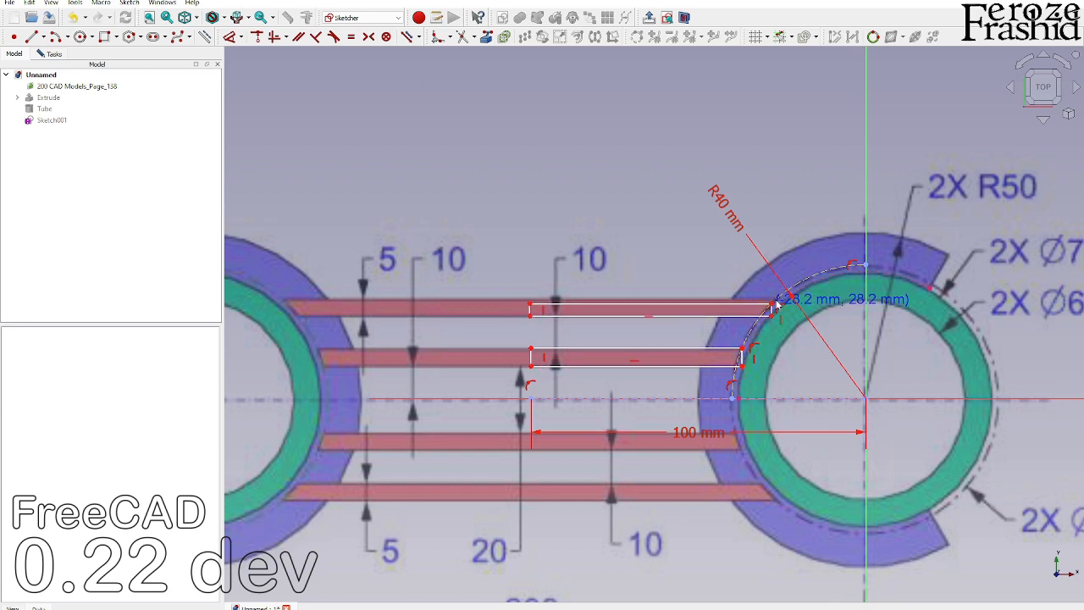
Step: Delete the vertical edges of both rectangles at the ring end, leaving the horizontal bar lines open there
scroll(766, 339, "up", 5)
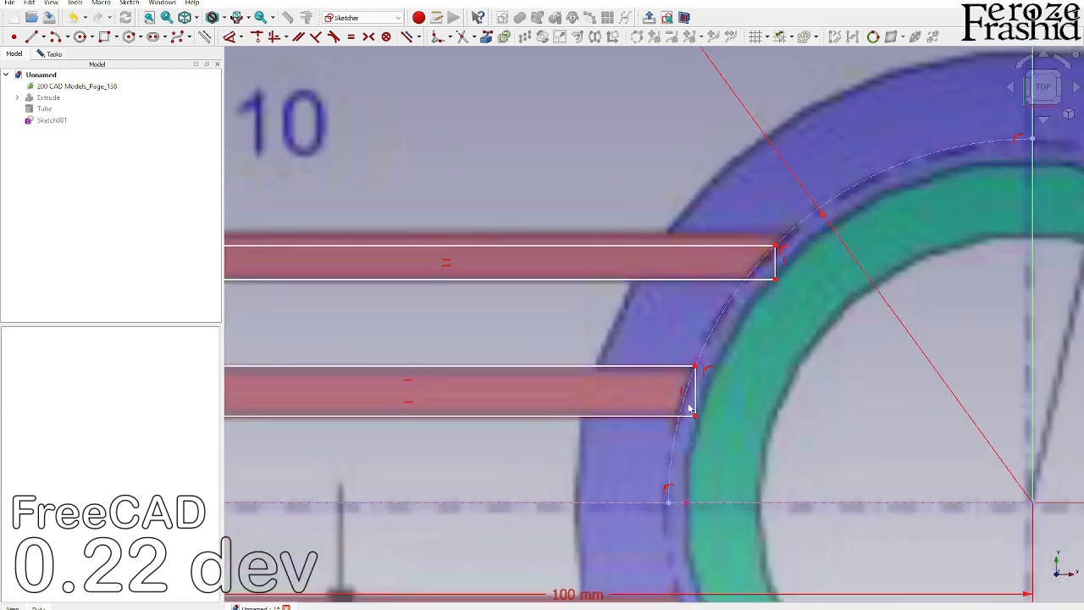
left_click(694, 400)
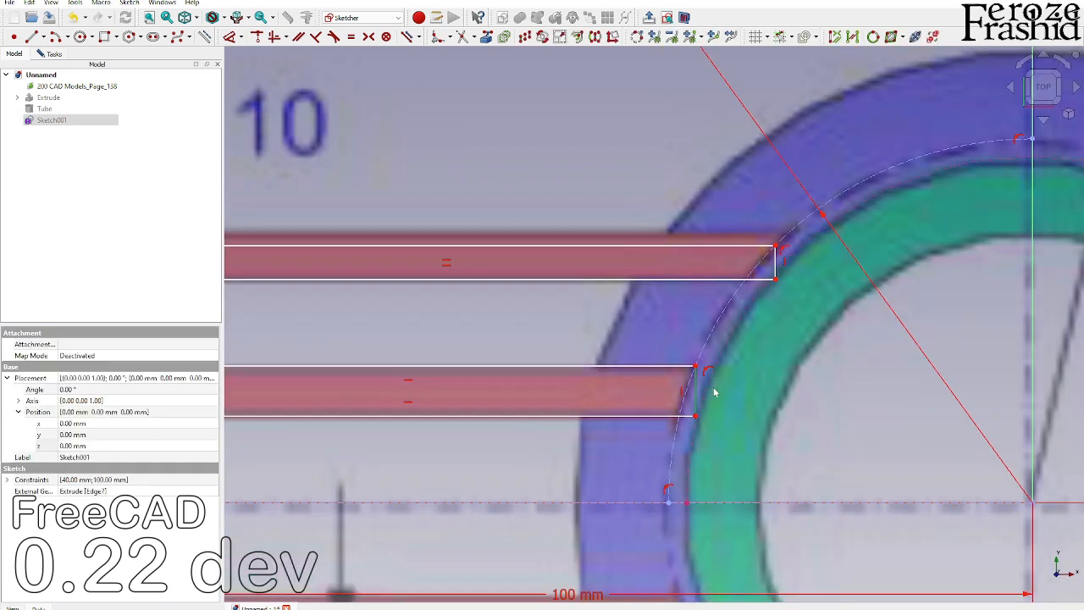
left_click(749, 332)
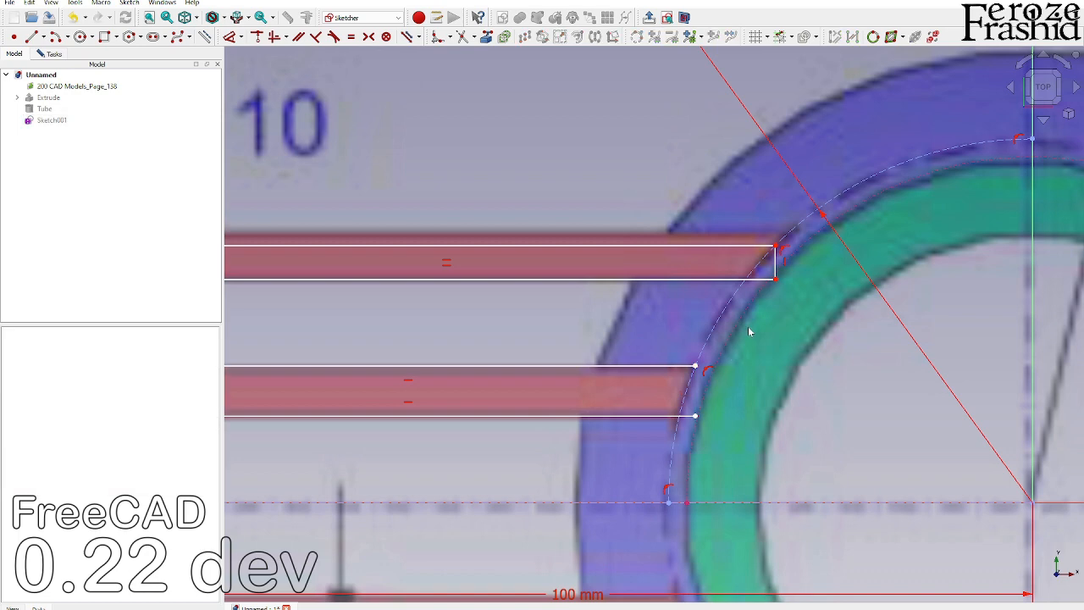
left_click(776, 264)
left_click(386, 145)
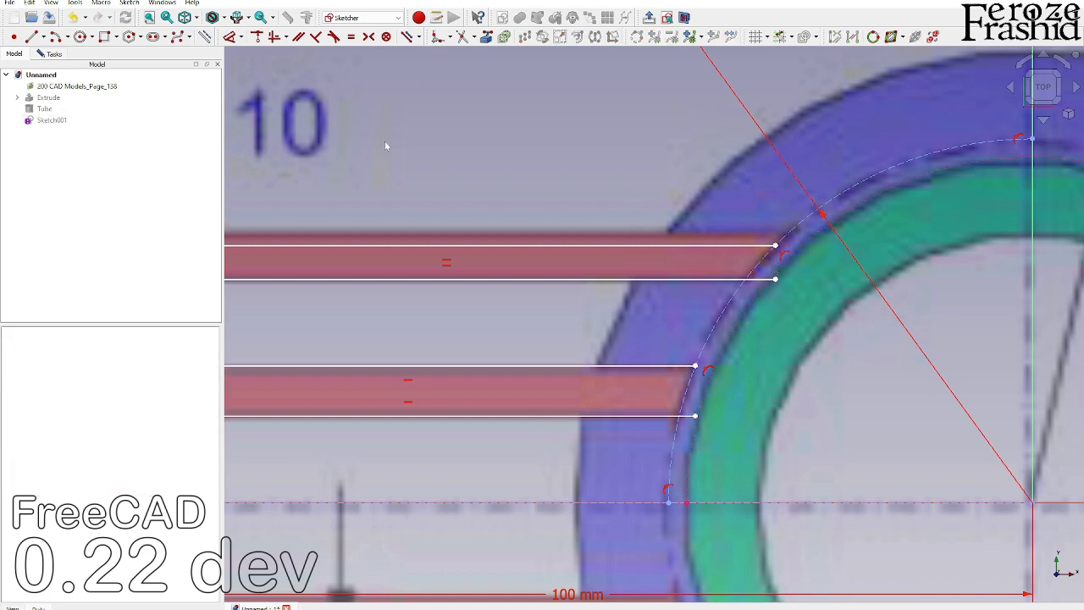
Step: Constrain the open end of each rectangle's lower horizontal line onto the 40 mm construction arc
left_click(761, 274)
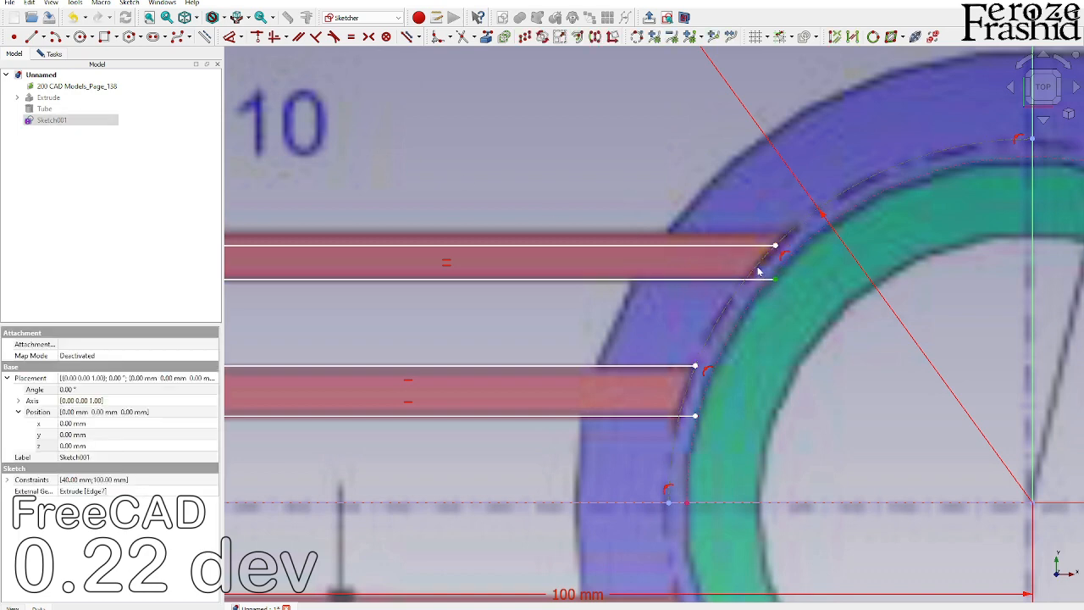
key("c")
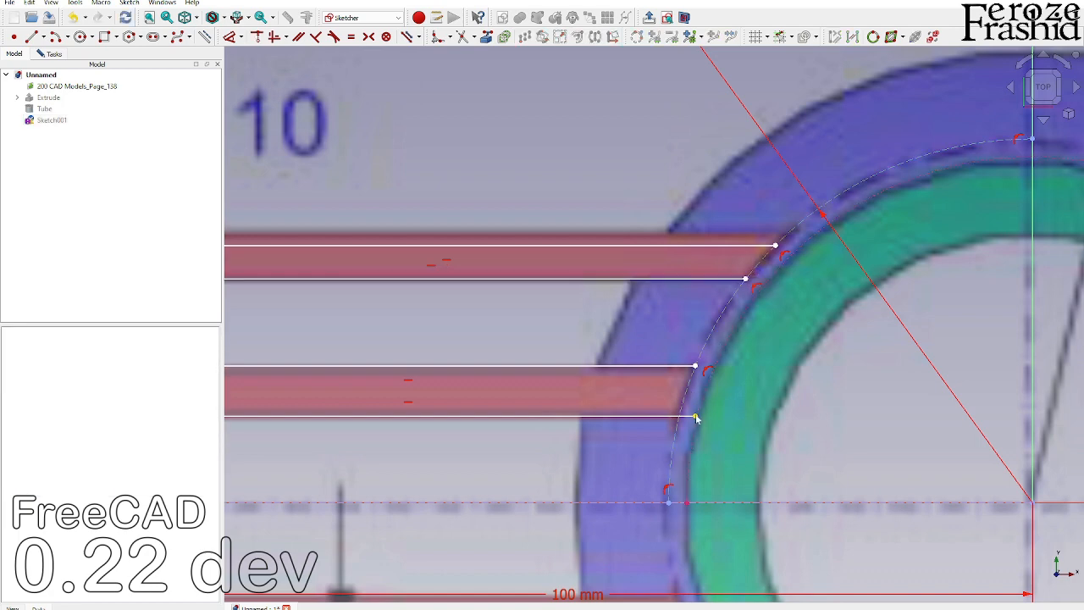
left_click(694, 416)
left_click(683, 405, "ctrl")
key("c")
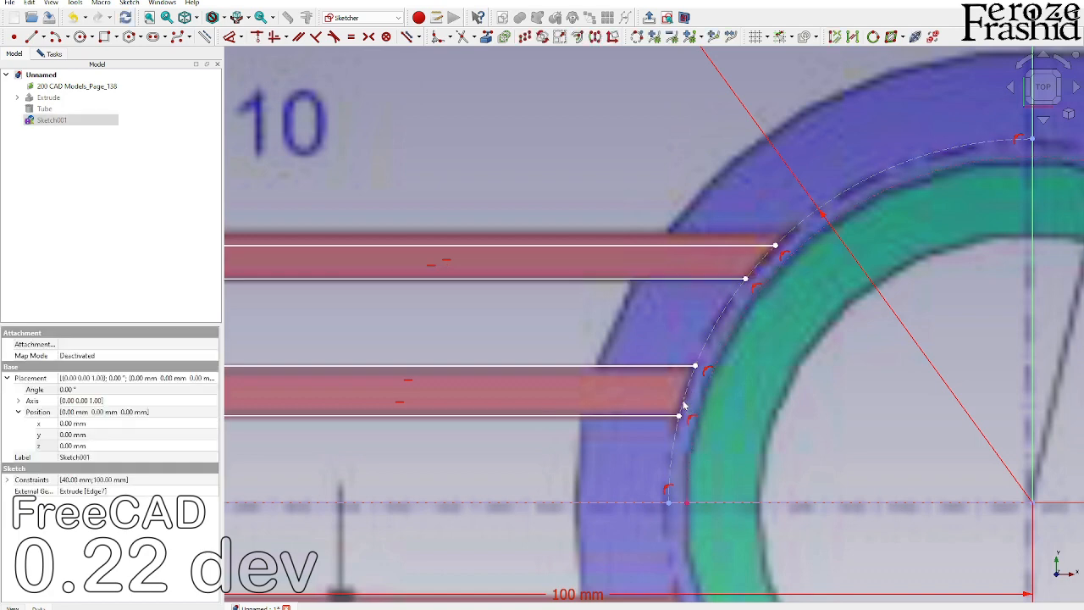
Step: Close the lower bar profile at the ring end with an arc centred on the origin between its two open line ends
scroll(754, 372, "down", 3)
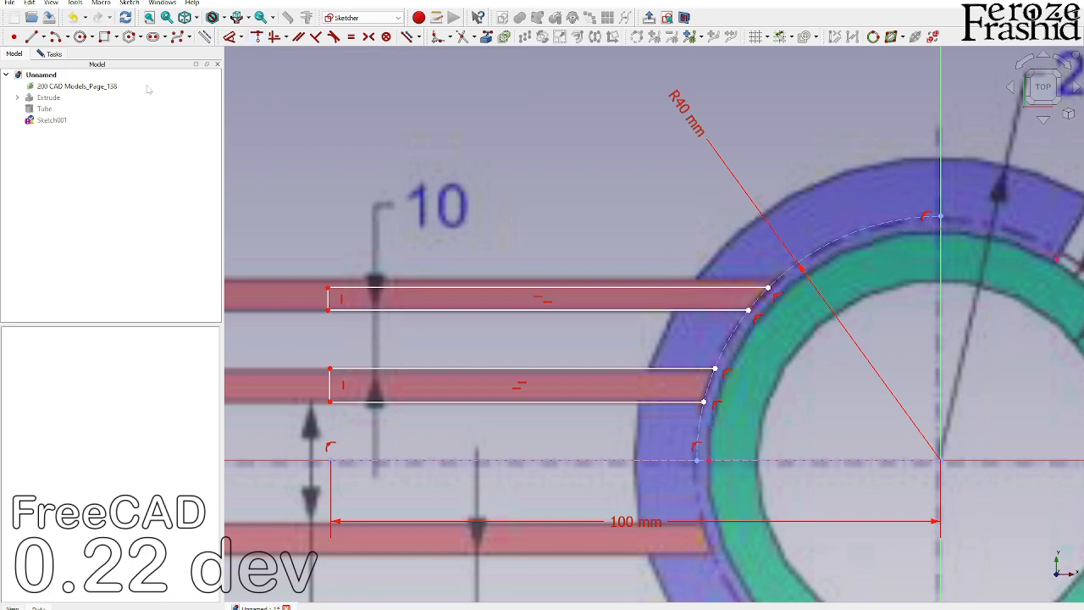
left_click(54, 37)
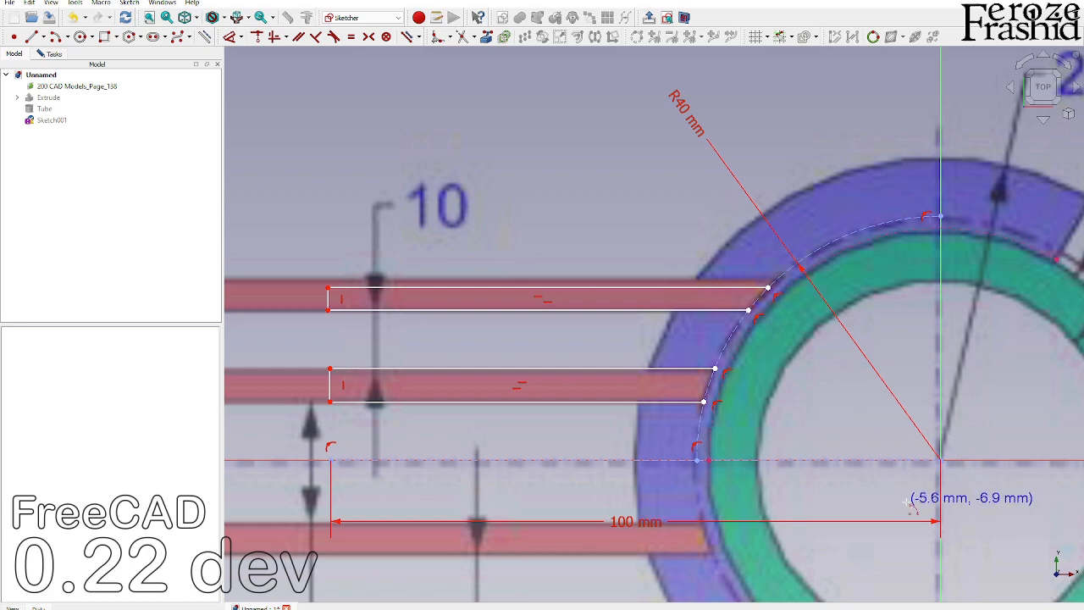
left_click(939, 460)
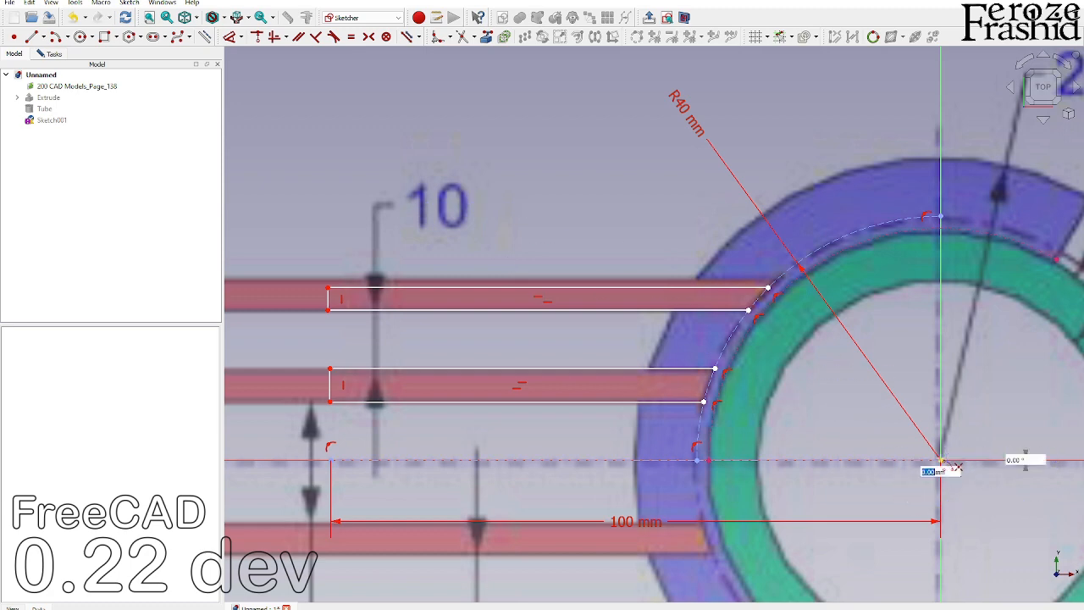
scroll(708, 403, "up", 2)
scroll(711, 406, "up", 1)
left_click(709, 404)
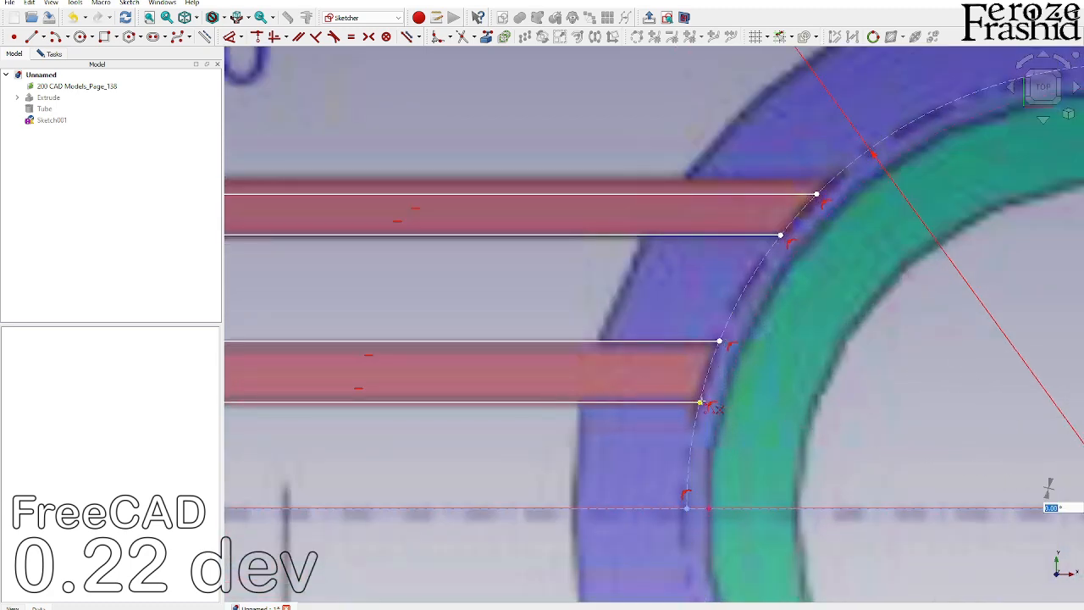
left_click(719, 342)
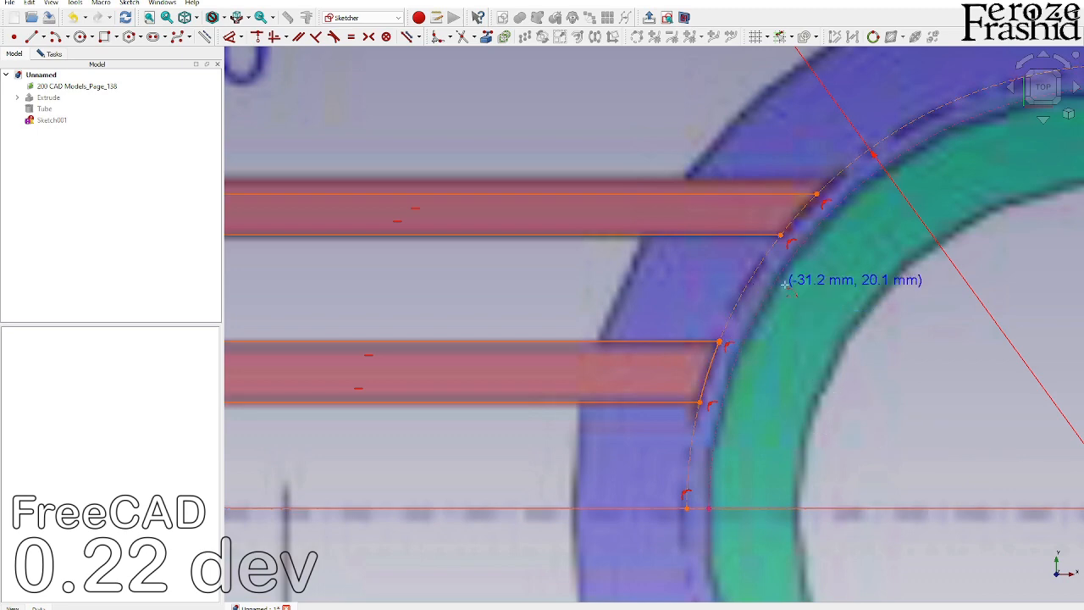
Step: Close the upper bar profile at the ring end with an arc centred on the origin between its two open line ends
scroll(729, 246, "down", 2)
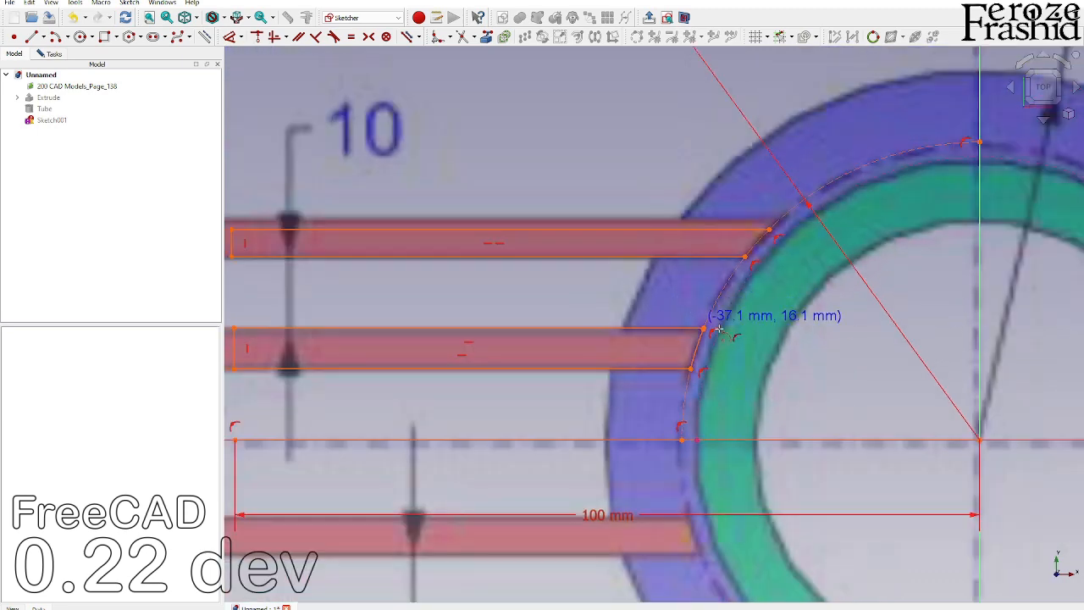
left_click(979, 438)
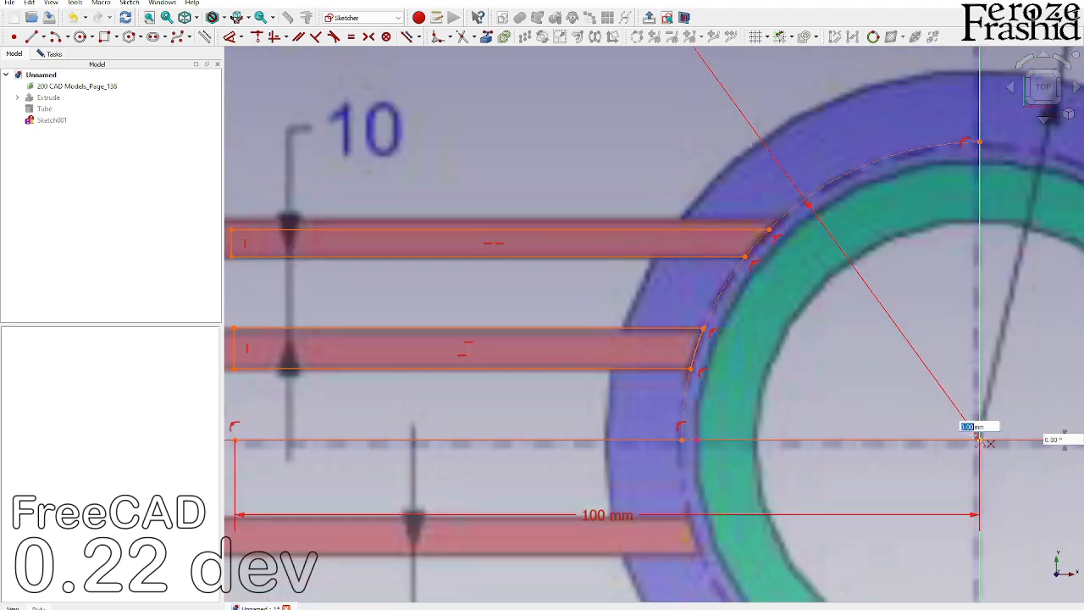
left_click(745, 254)
left_click(769, 230)
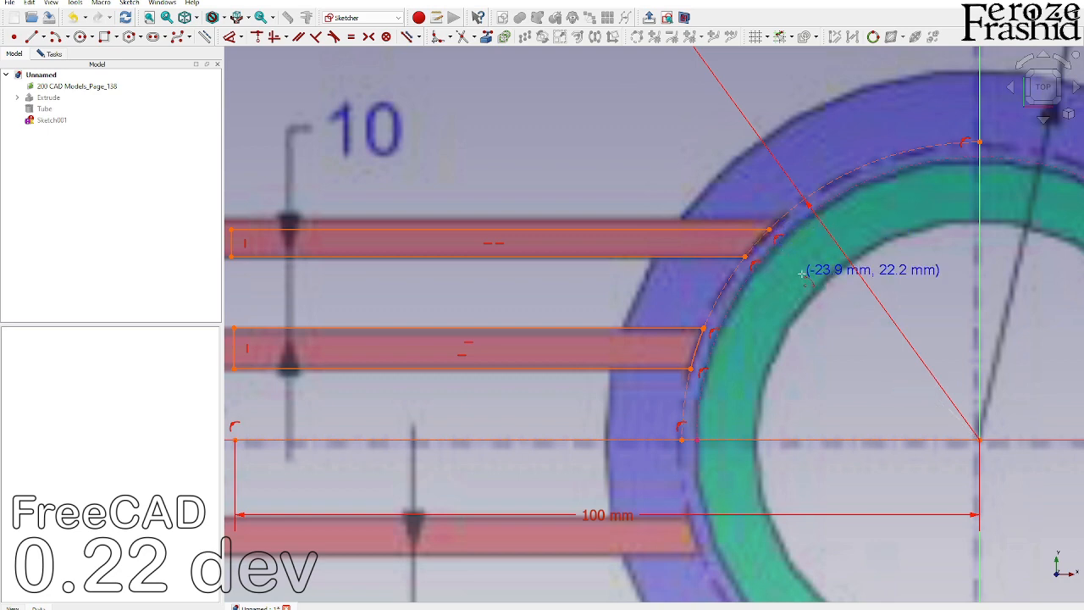
Step: Remove the redundant constraints at the arc-closed ends of the bar profiles
scroll(805, 274, "down", 1)
left_click(53, 53)
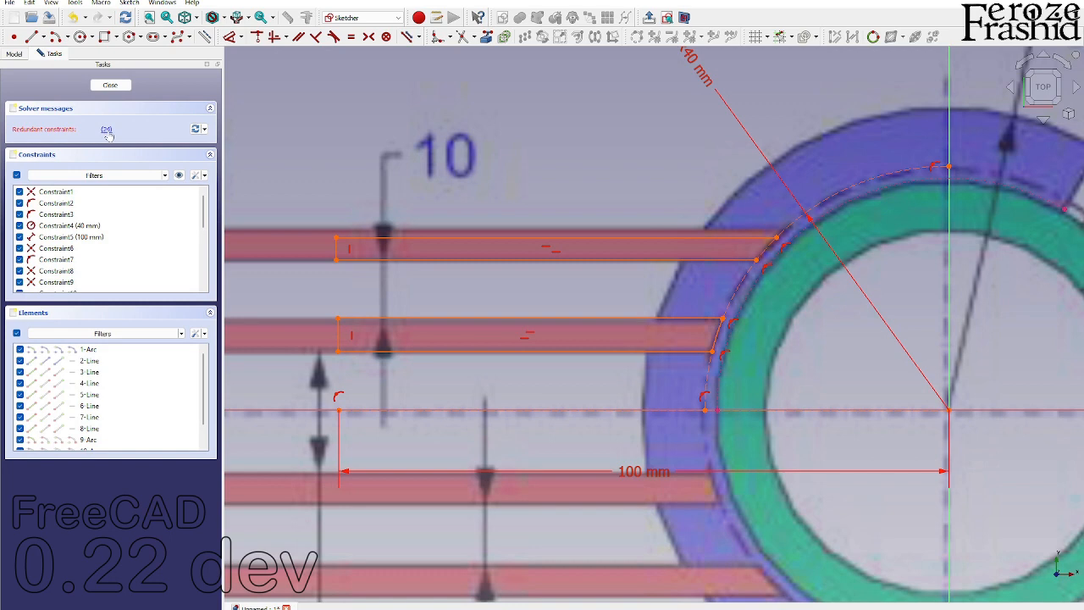
scroll(728, 334, "up", 3)
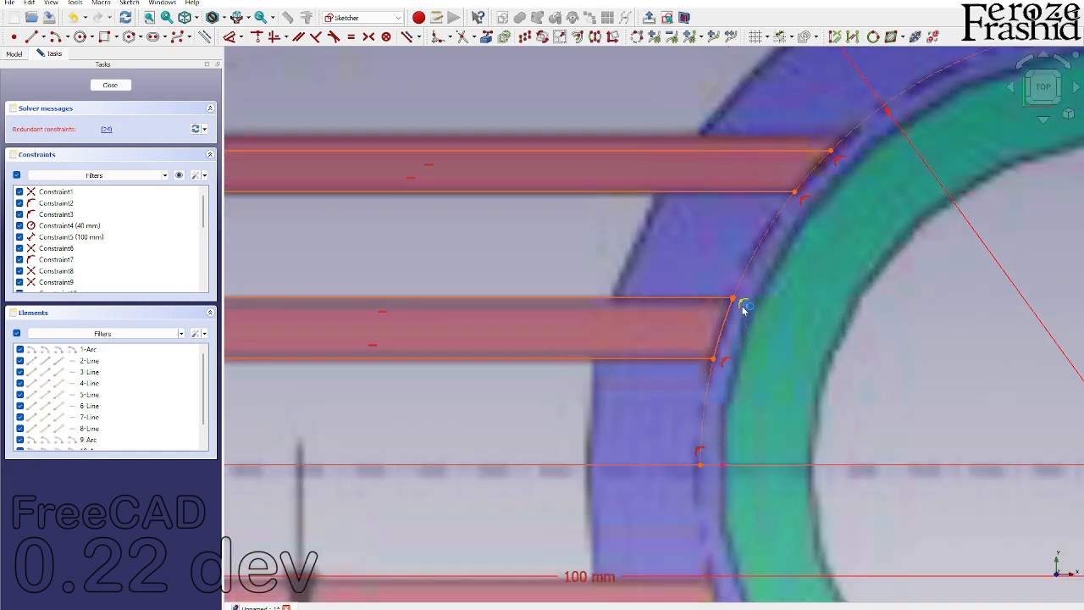
left_click(743, 310)
scroll(641, 345, "down", 1)
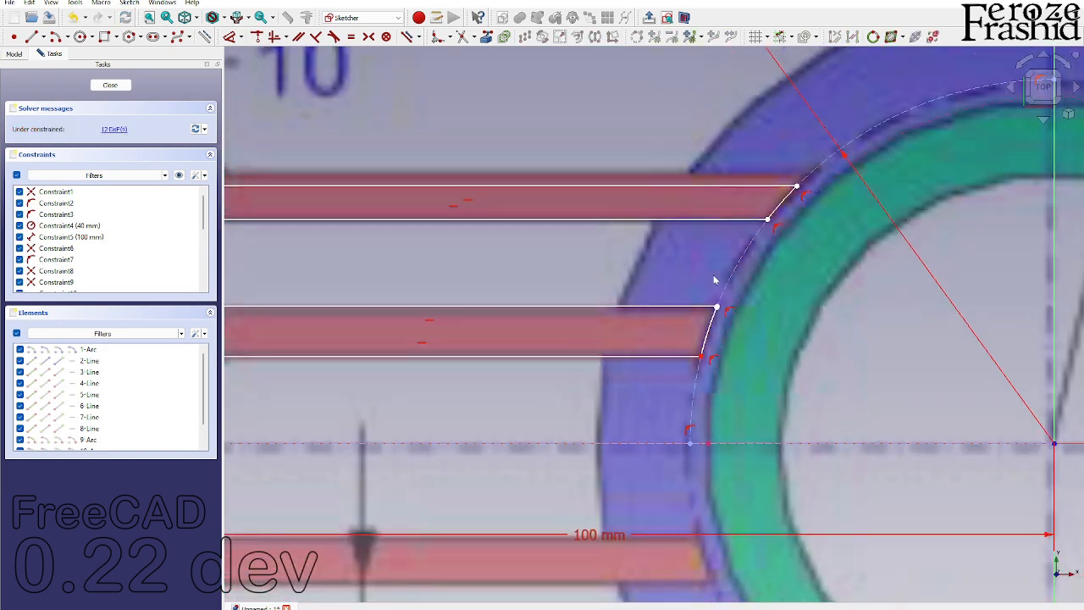
Step: Make each closing arc's upper endpoint coincident with the end of its bar profile's upper line
scroll(713, 279, "down", 2)
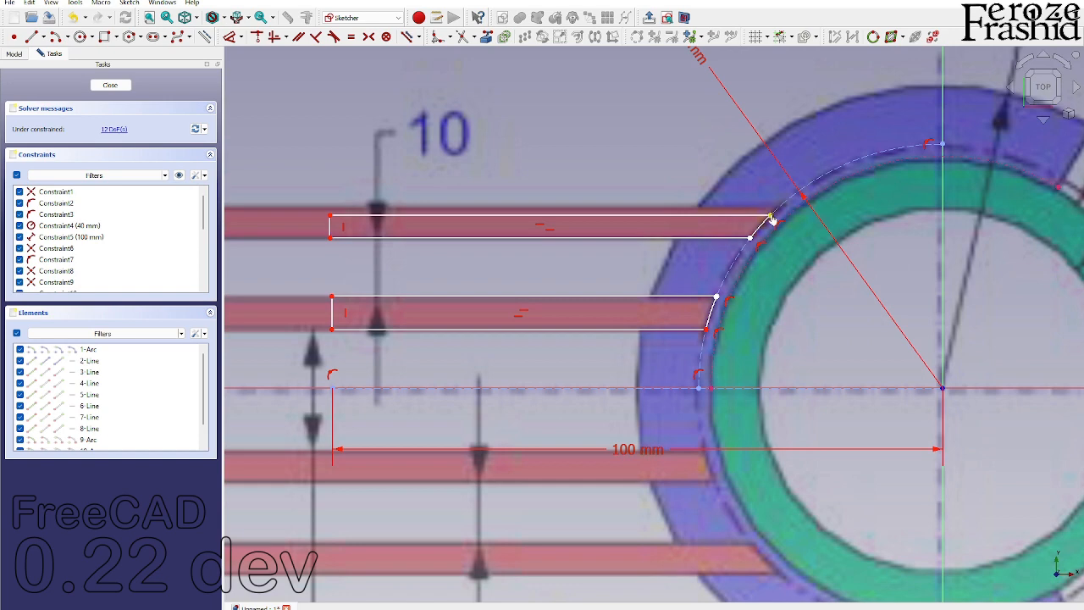
scroll(772, 220, "up", 3)
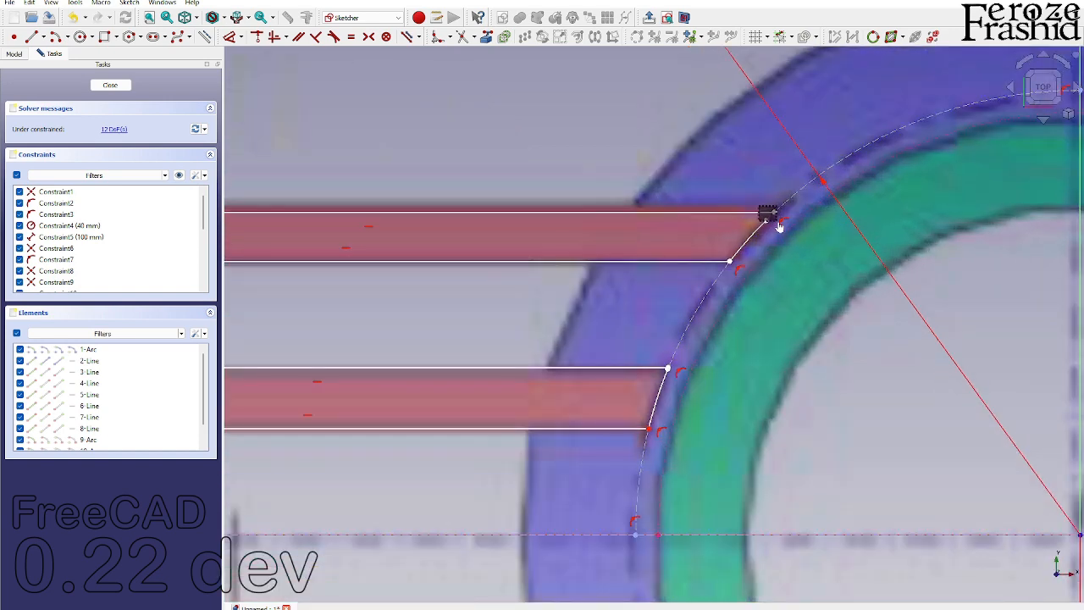
left_click(779, 226)
key("c")
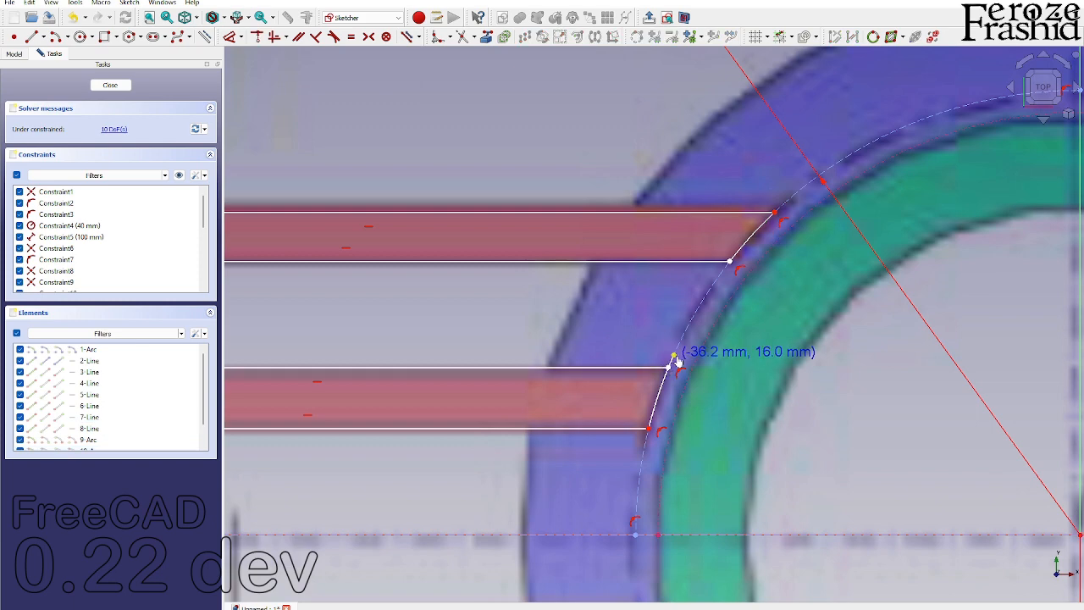
left_click_drag(647, 343, 689, 373)
key("c")
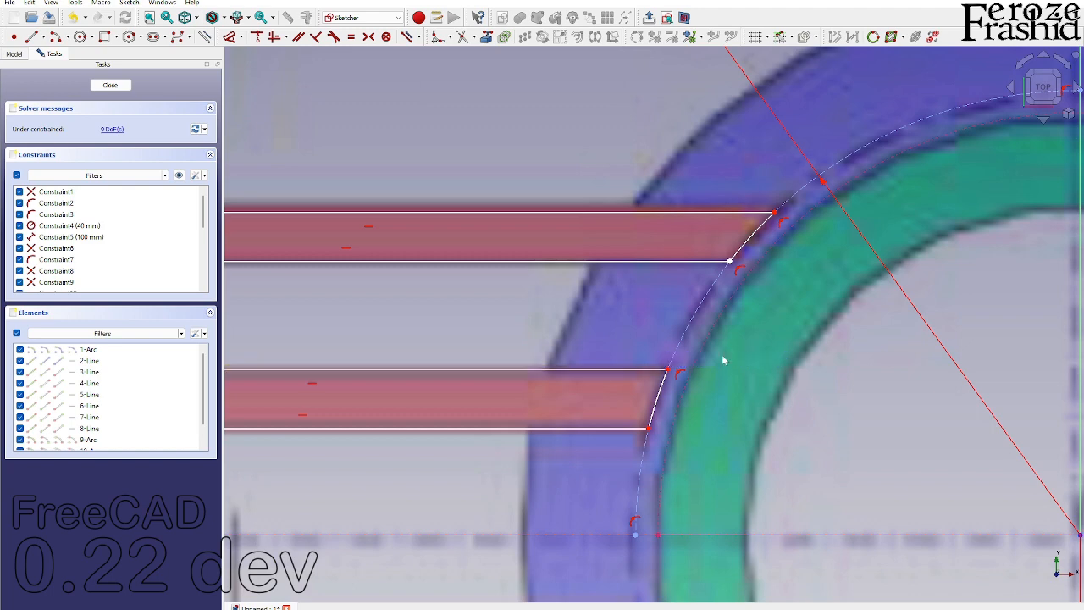
scroll(858, 320, "down", 2)
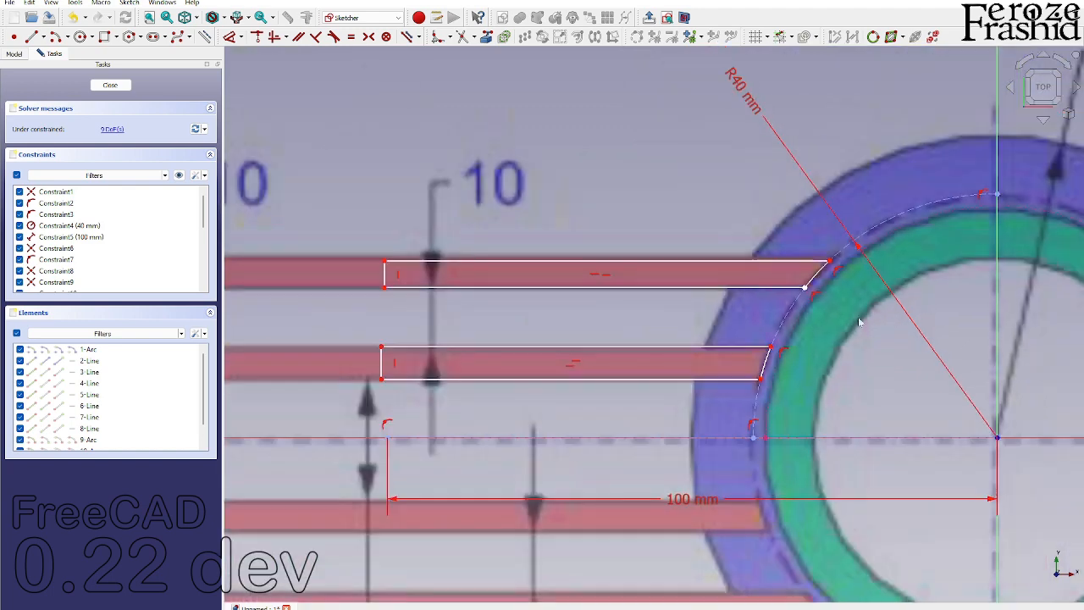
Step: Make the vertical end lines of the two bar profiles equal and dimension the upper one to 5 mm
left_click(385, 276)
left_click(382, 365)
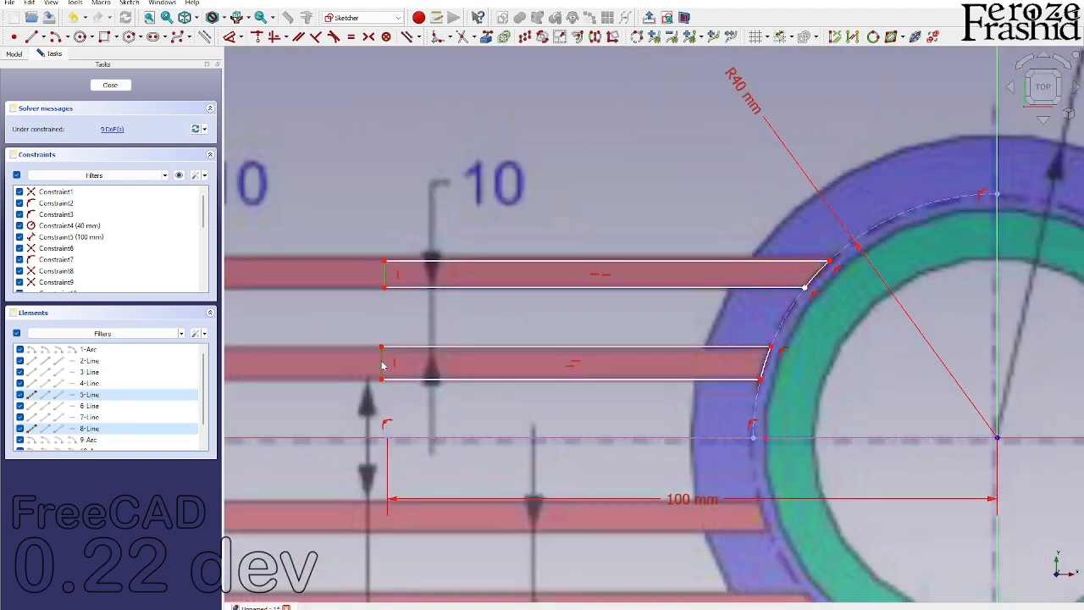
key("e")
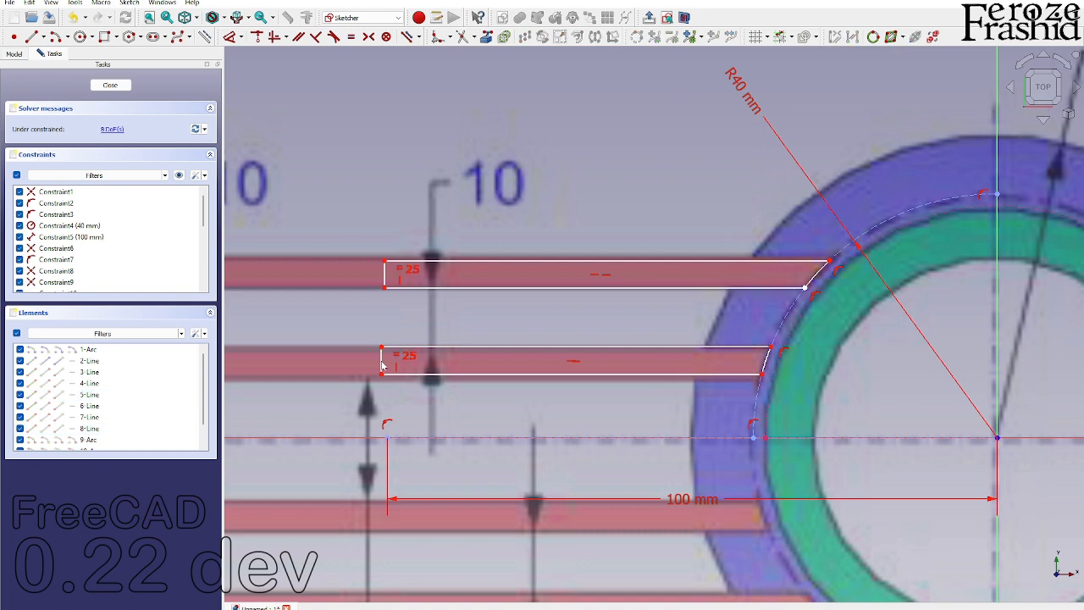
left_click(385, 276)
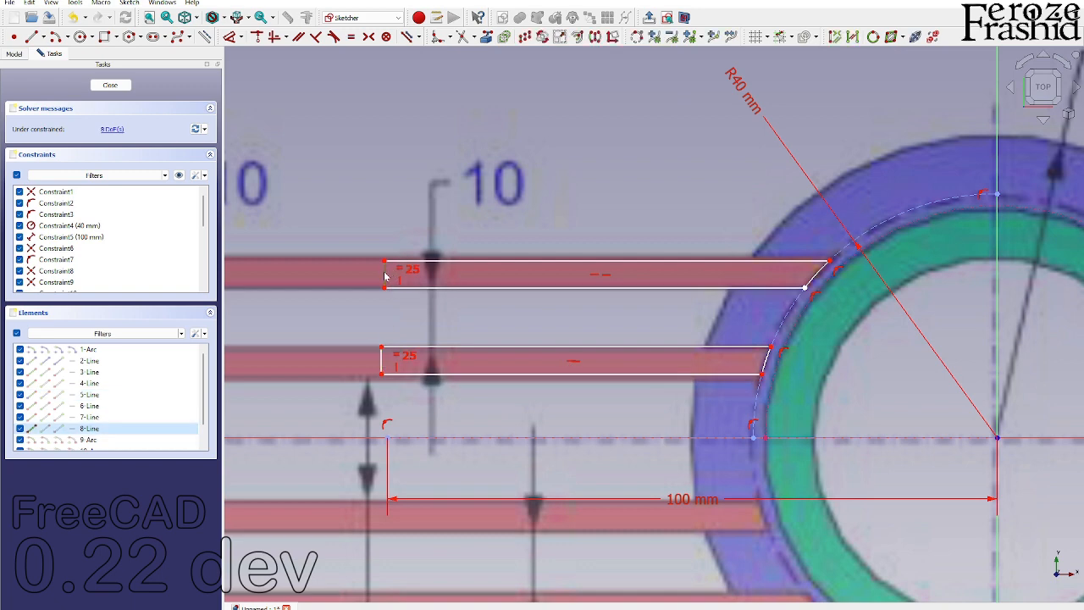
key("d")
left_click(353, 218)
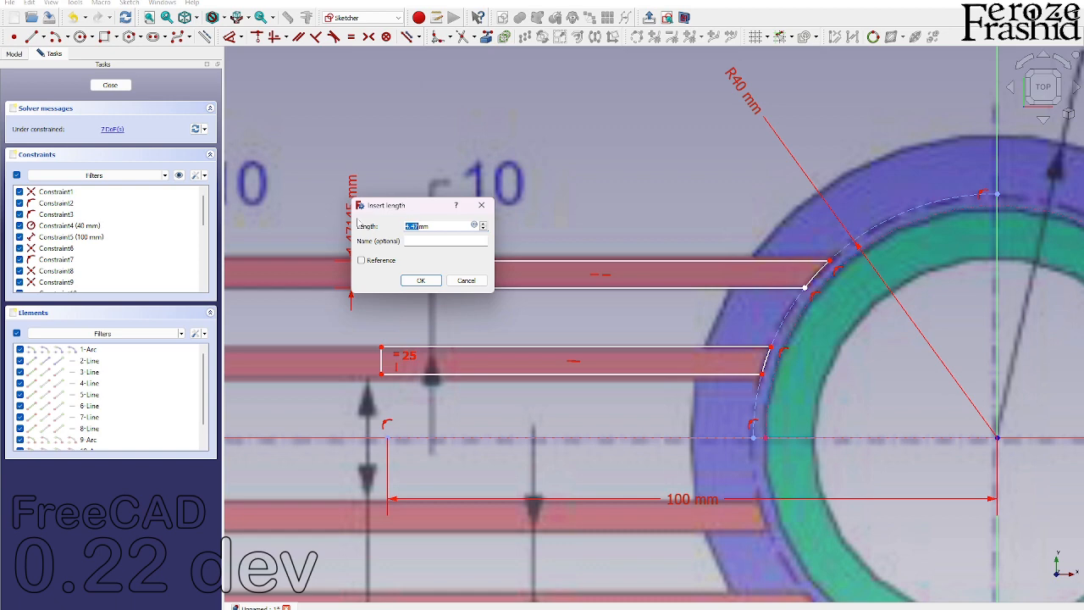
type("5")
key("Return")
Step: Set the vertical gap between the upper bar's lower corner and the lower bar's upper corner to 10 mm
scroll(635, 254, "down", 4)
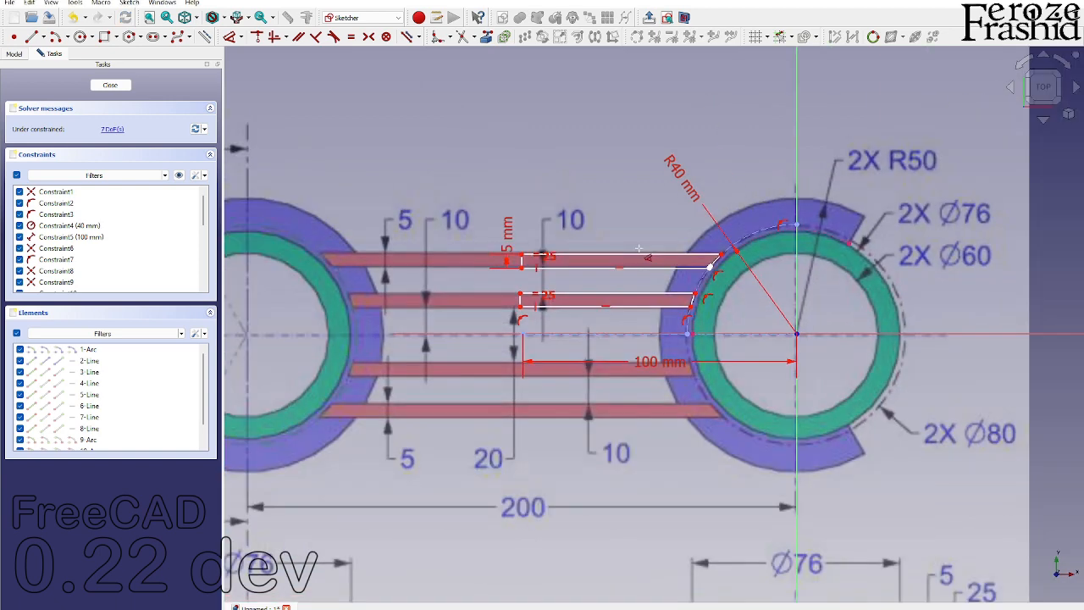
scroll(535, 269, "up", 3)
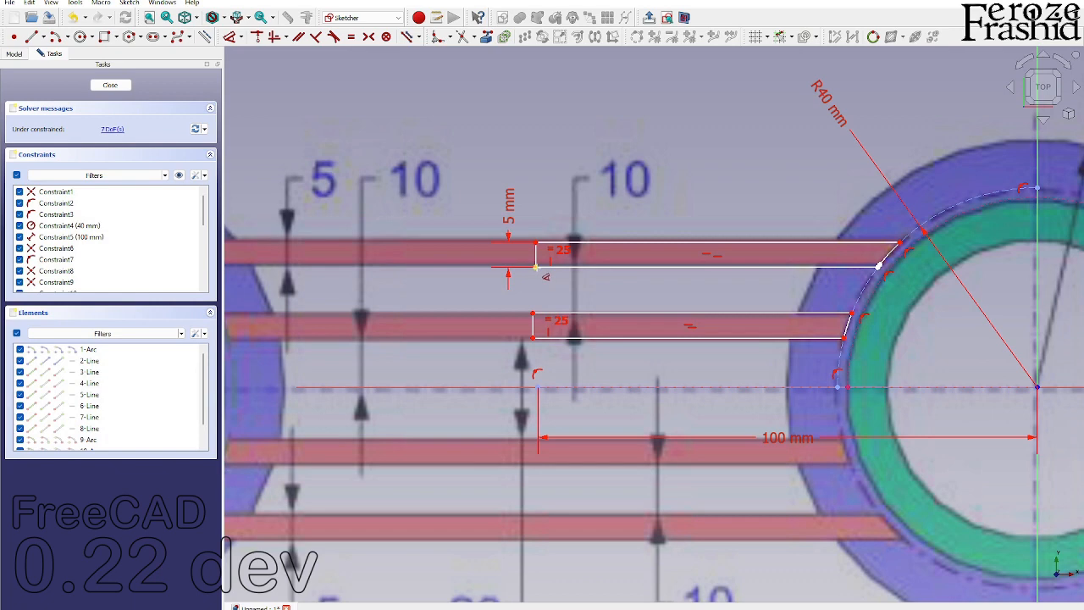
left_click(533, 315)
left_click(537, 271)
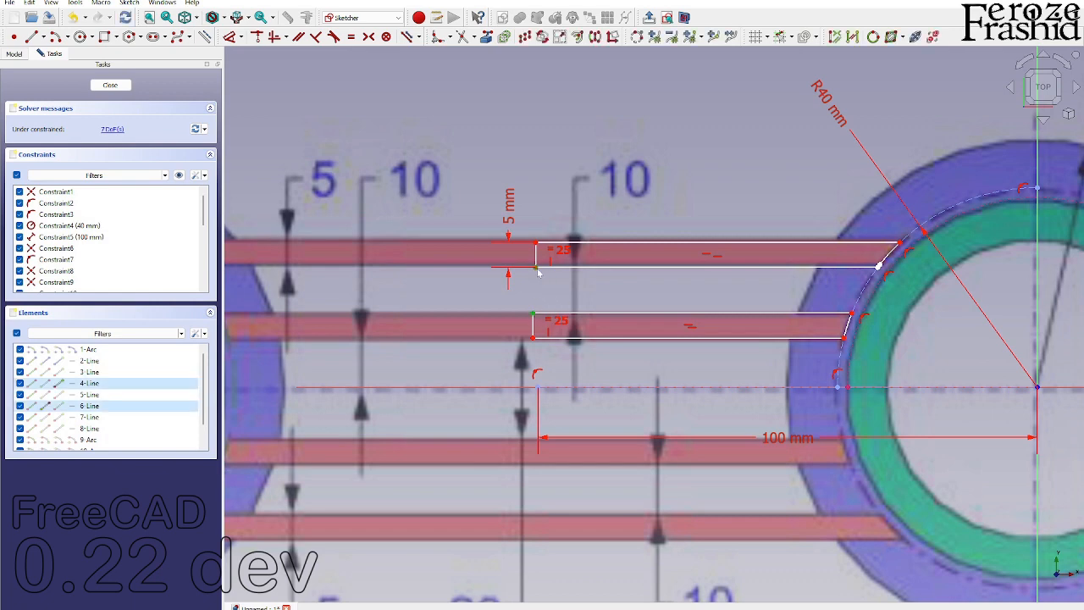
type("i")
type("10")
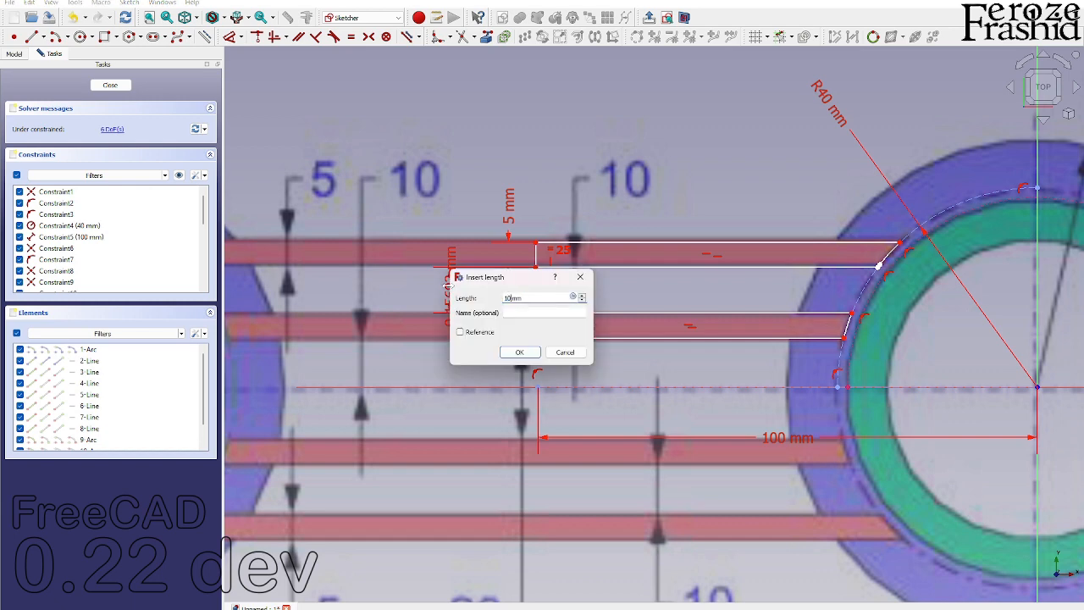
key("Return")
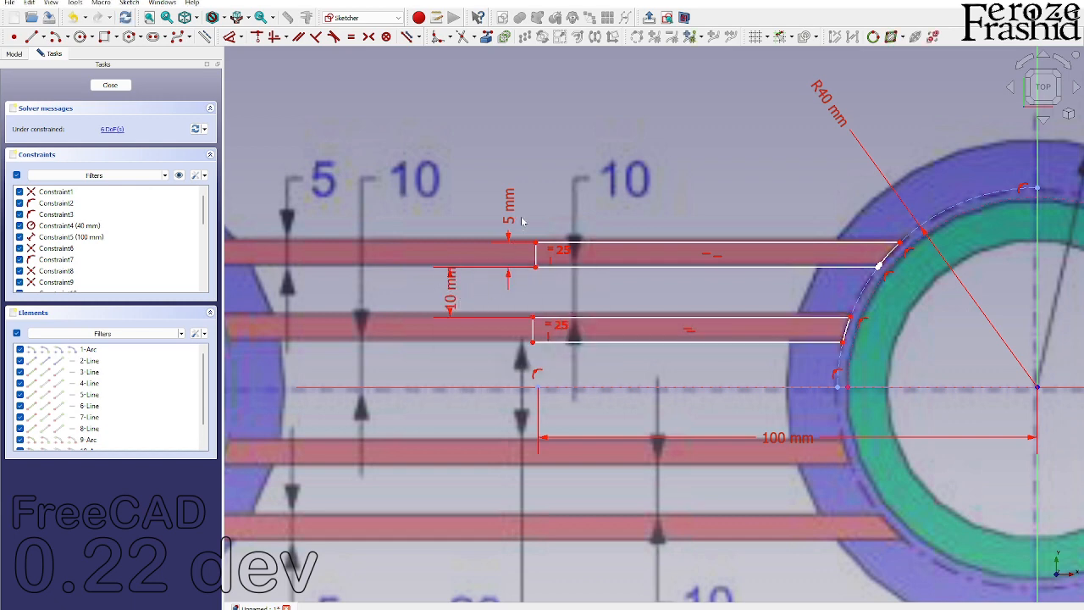
Step: Align the corners at the bars' straight ends vertically with the endpoint of the 100 mm centreline and delete the redundant constraints
left_click_drag(520, 216, 550, 408)
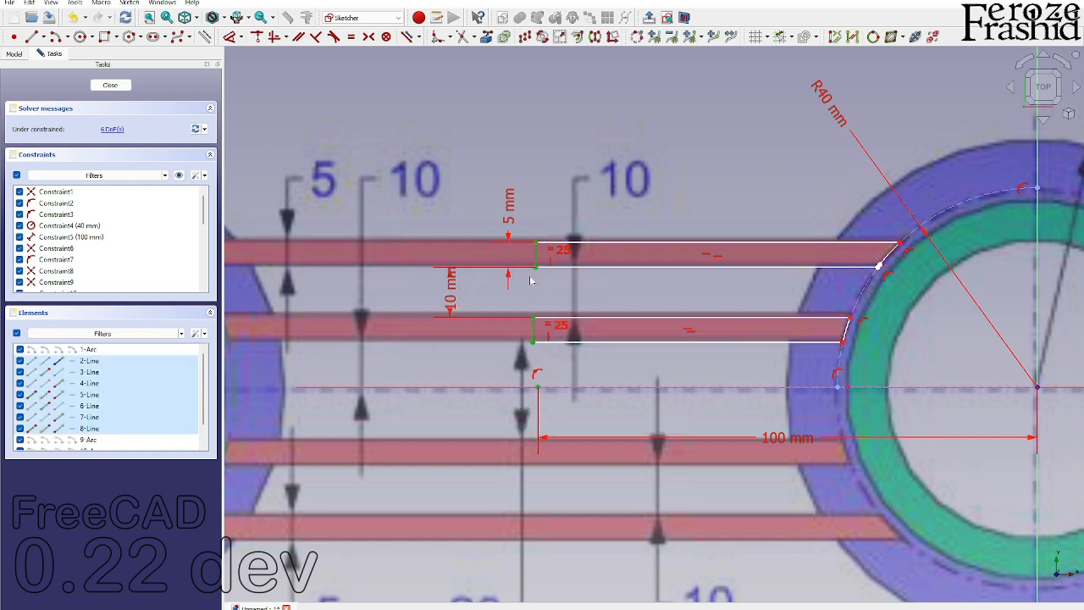
left_click(274, 36)
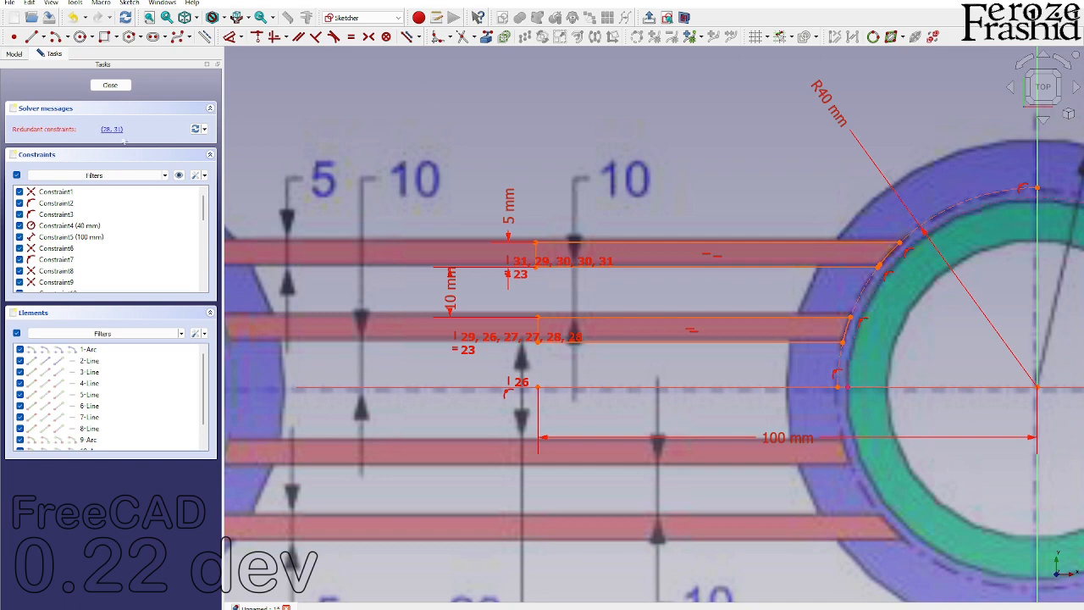
left_click(111, 129)
key("Delete")
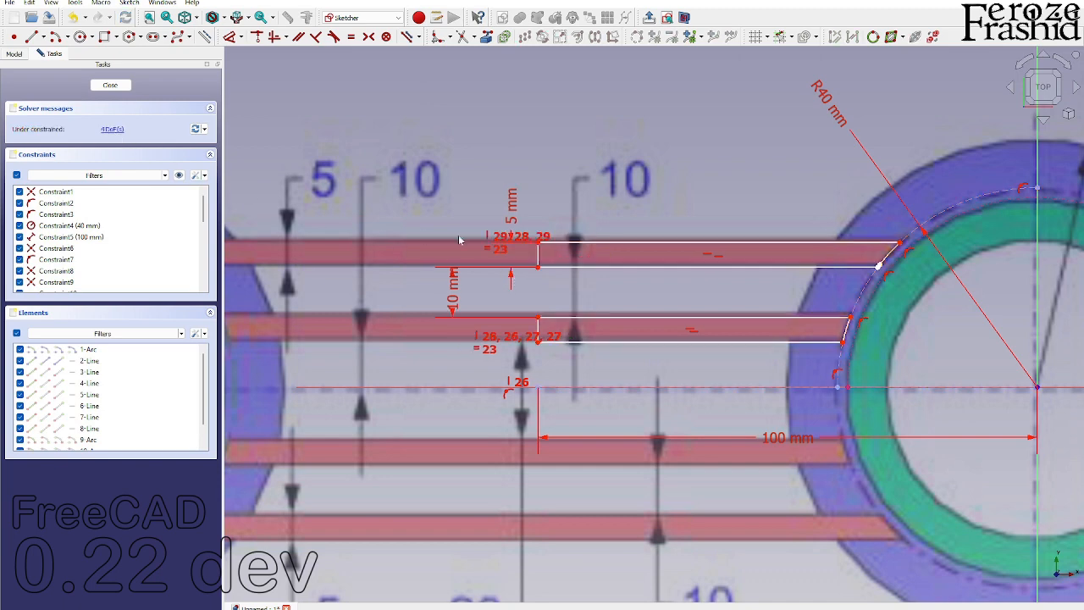
Step: Join the loose lower end of the upper bar's closing arc to the end of the bar's lower line
mouse_move(537, 271)
left_mouse_down()
mouse_move(544, 282)
mouse_move(544, 247)
mouse_move(538, 254)
left_mouse_up()
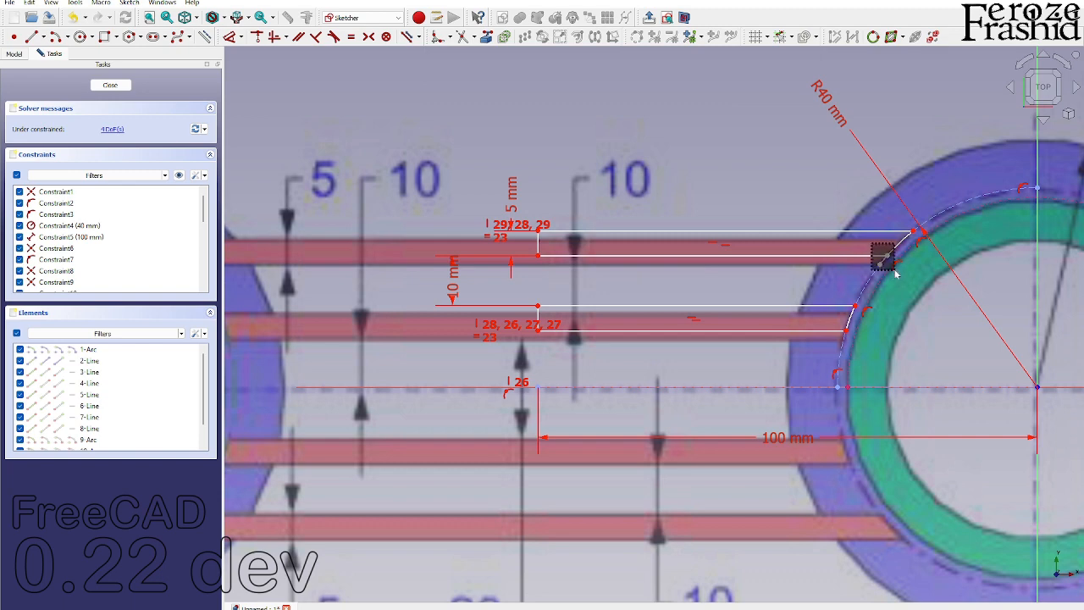
left_click(884, 260)
key("Delete")
mouse_move(871, 263)
left_mouse_down()
mouse_move(864, 271)
mouse_move(879, 265)
left_mouse_up()
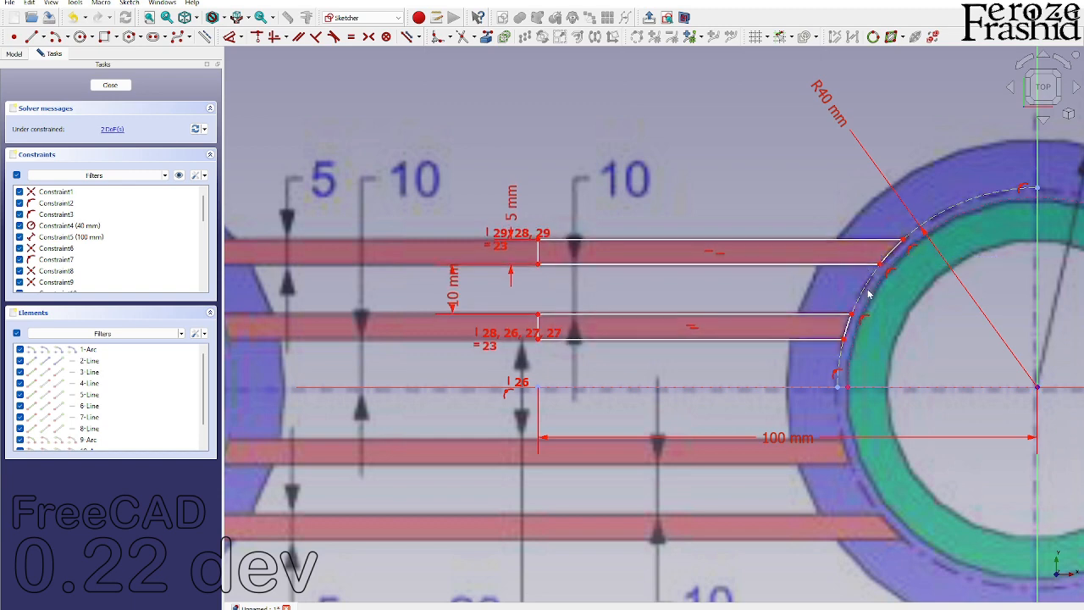
Step: Try setting a 10 mm vertical distance between the lower bar's bottom corner and the centreline endpoint
scroll(662, 313, "down", 1)
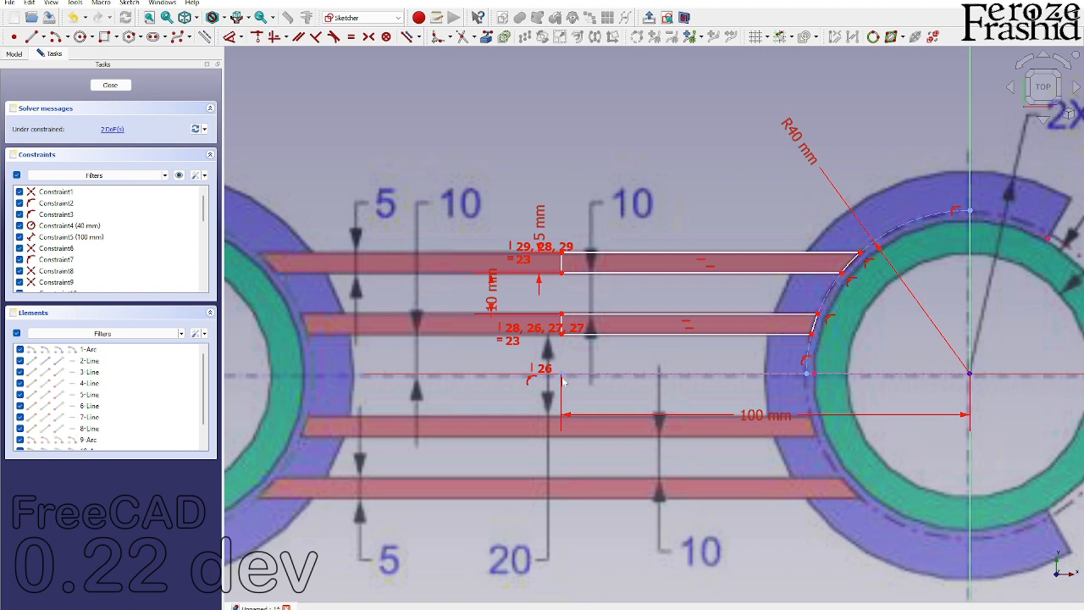
left_click(563, 340)
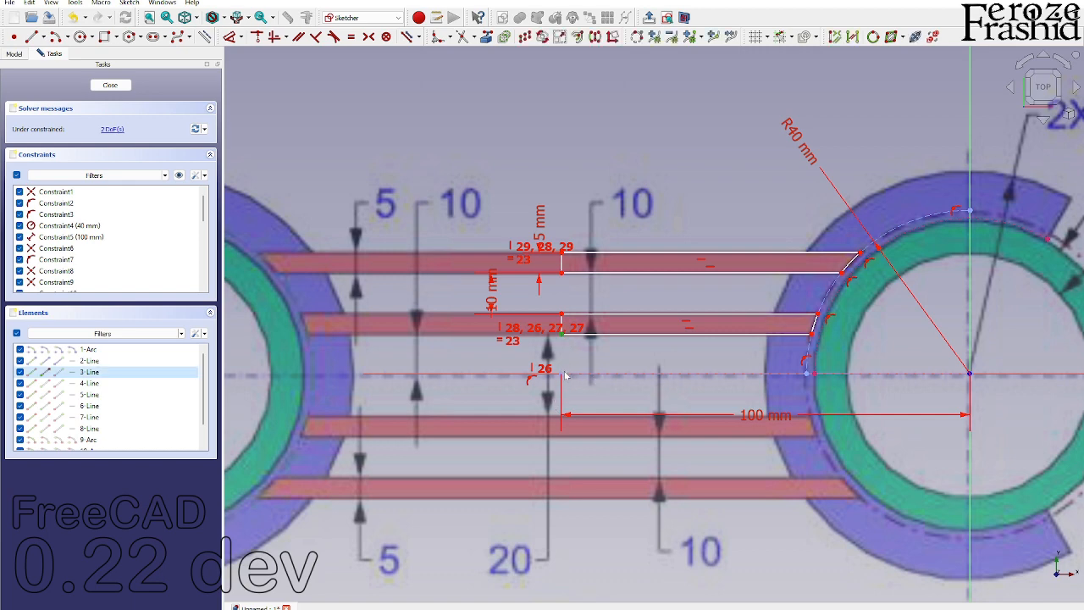
left_click(563, 374)
key("d")
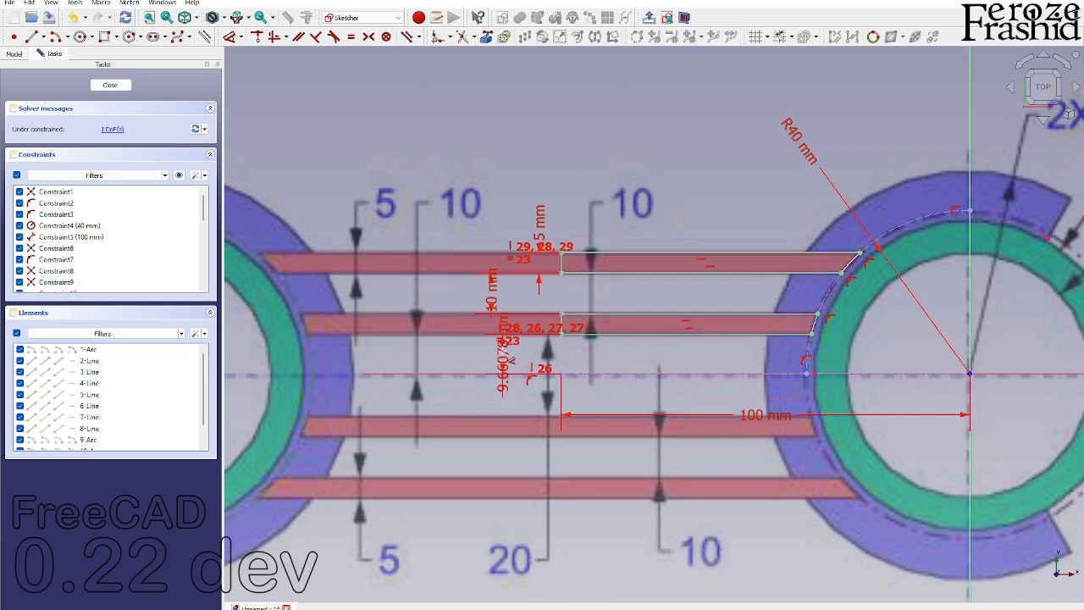
left_click(477, 357)
type("10")
key("Return")
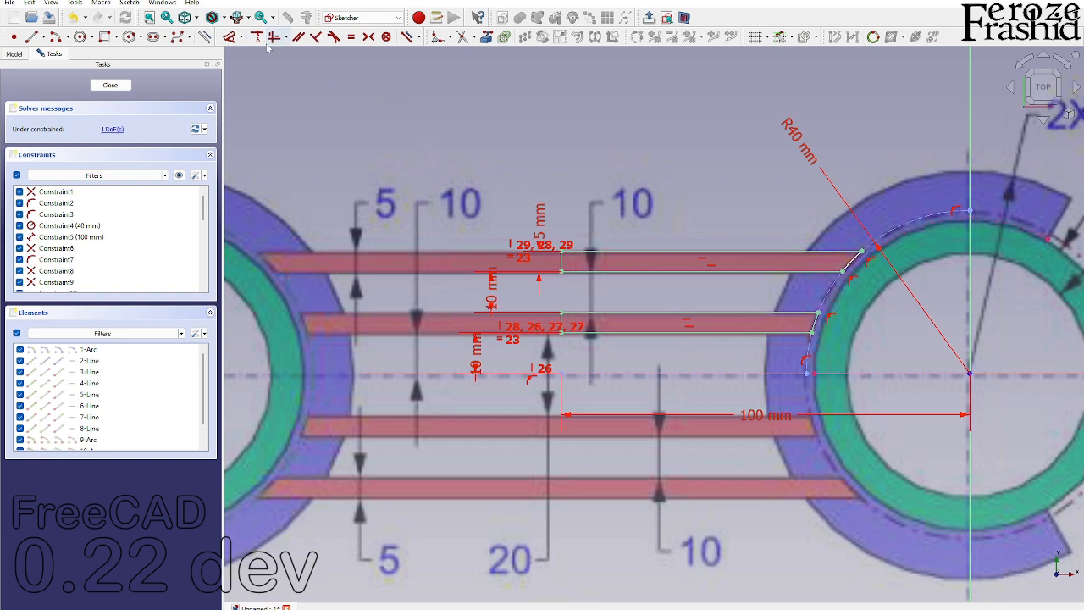
left_click(241, 36)
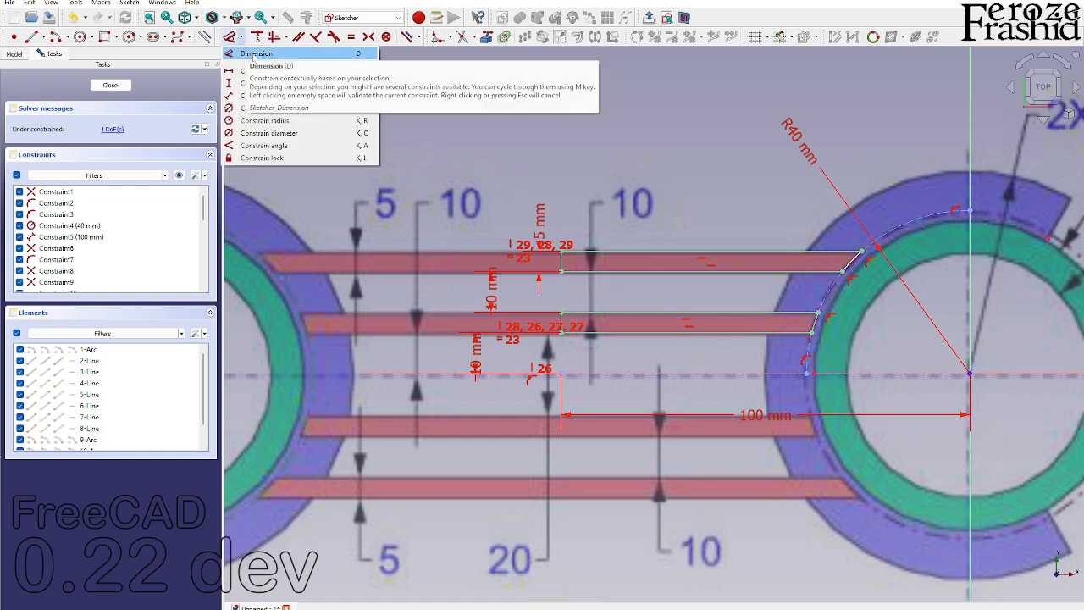
left_click(513, 132)
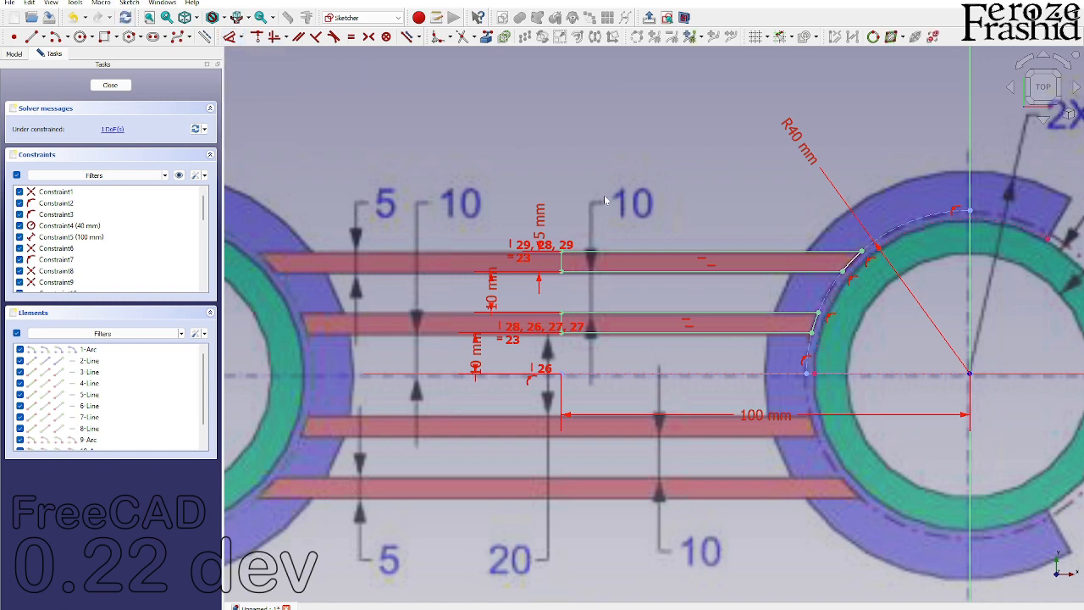
scroll(614, 210, "down", 4)
scroll(678, 246, "up", 4)
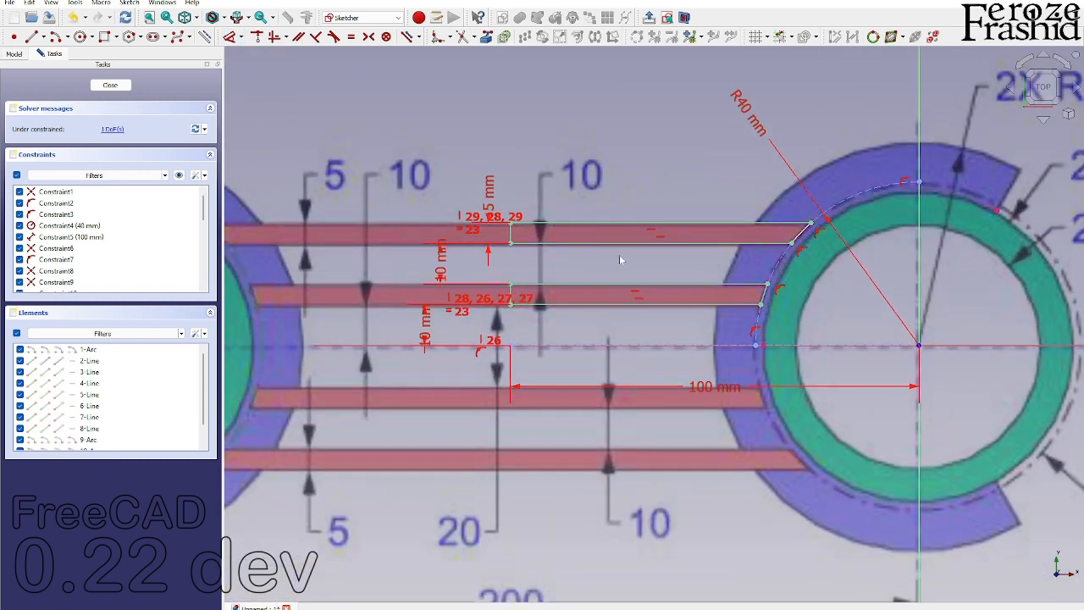
scroll(620, 260, "down", 1)
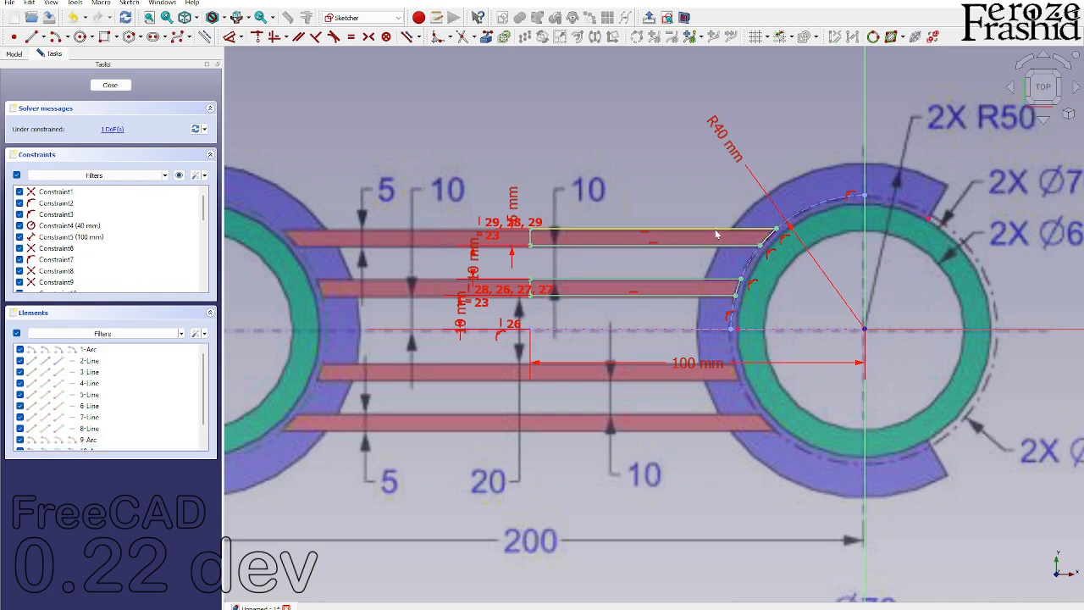
Step: Make the loose centre of the upper bar's closing arc coincident with the origin and clear the redundant constraint
left_click_drag(765, 241, 767, 243)
left_click_drag(833, 300, 911, 368)
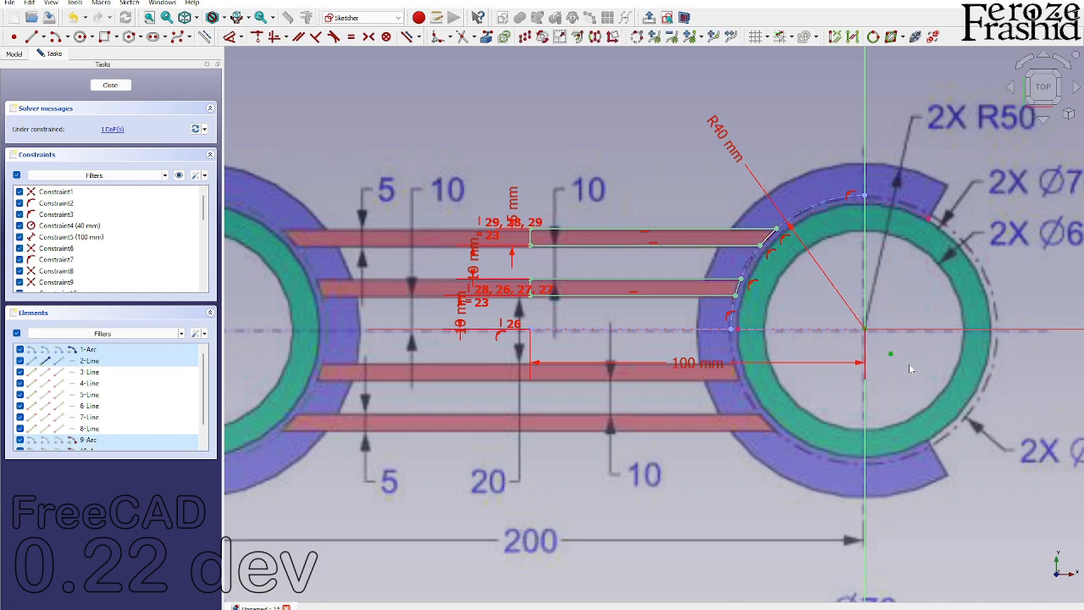
key("c")
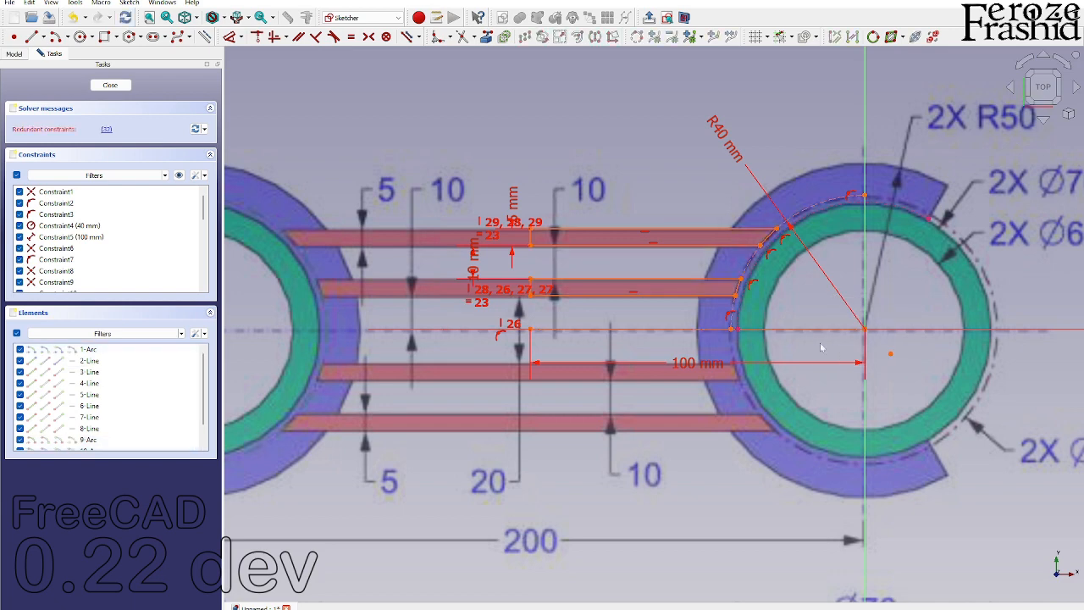
left_click(106, 129)
left_click(106, 129)
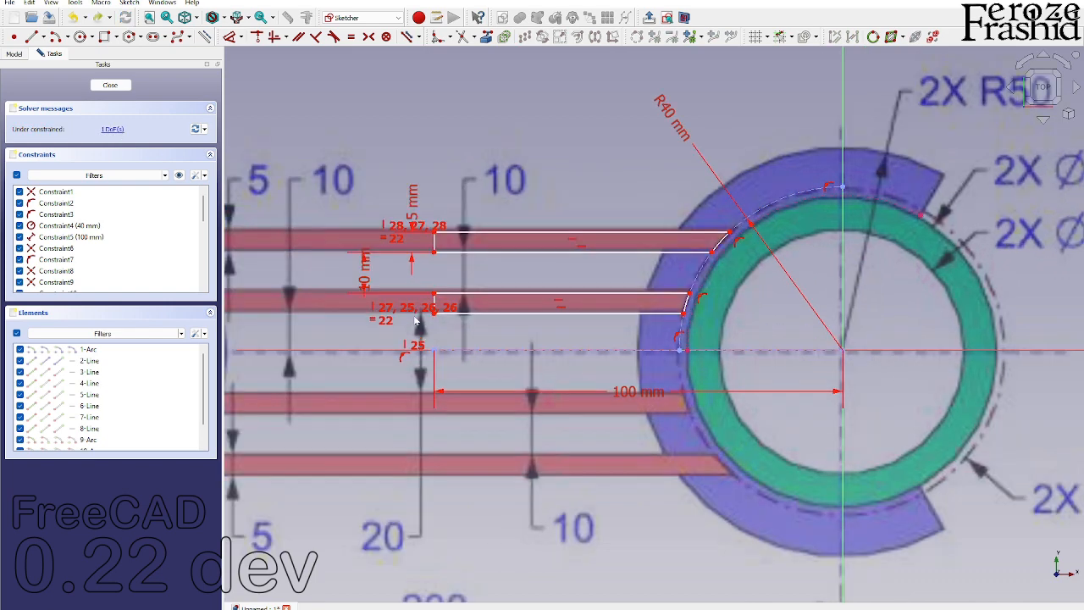
Step: Dimension the vertical distance from the lower bar's bottom corner to the centreline endpoint as 10 mm
scroll(419, 318, "up", 3)
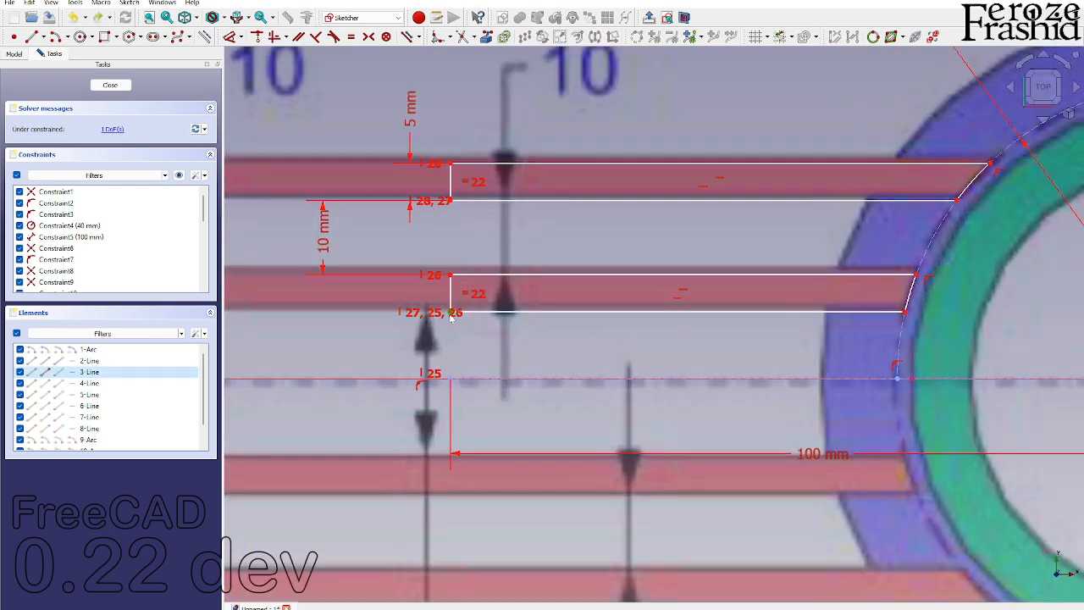
left_click(450, 313)
left_click(451, 379)
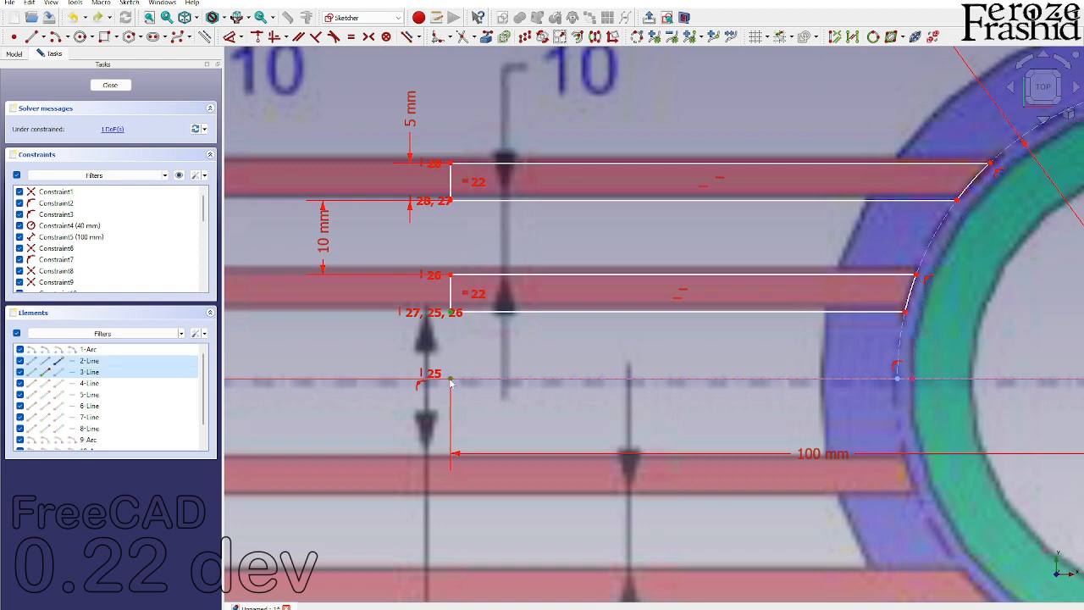
key("d")
left_click(366, 338)
type("10")
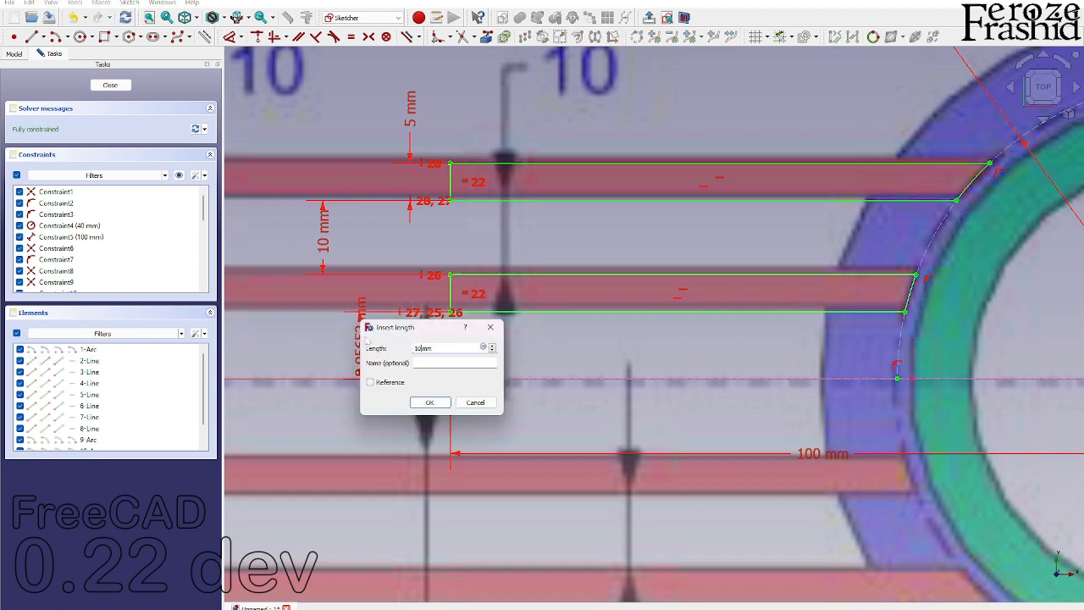
key("Return")
Step: Check the bar profiles against the reference drawing and finish editing the sketch
scroll(414, 328, "down", 5)
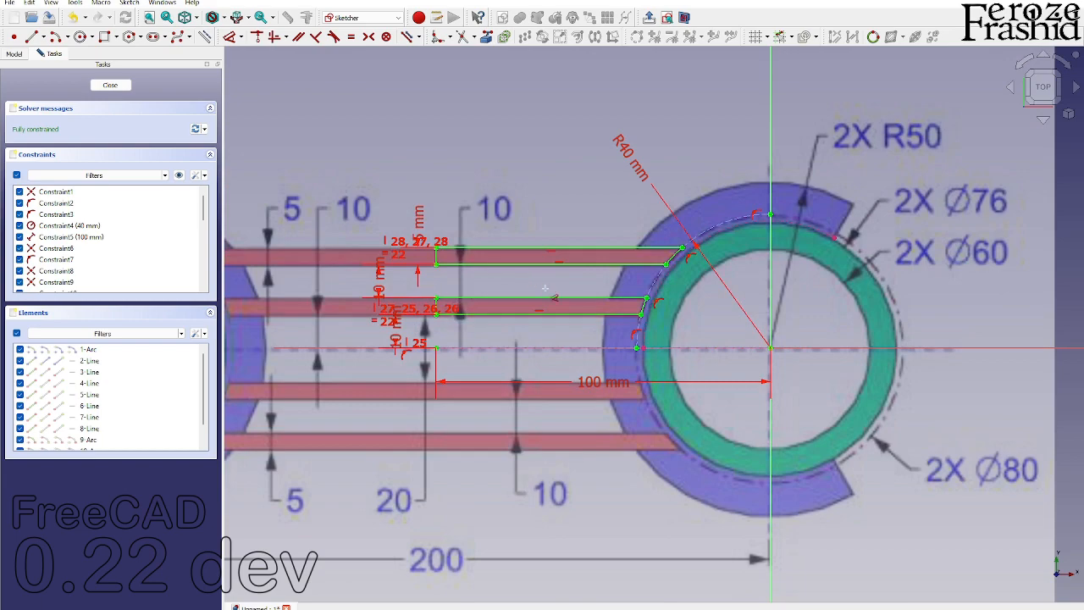
scroll(764, 304, "down", 2)
scroll(715, 296, "up", 2)
scroll(762, 305, "down", 2)
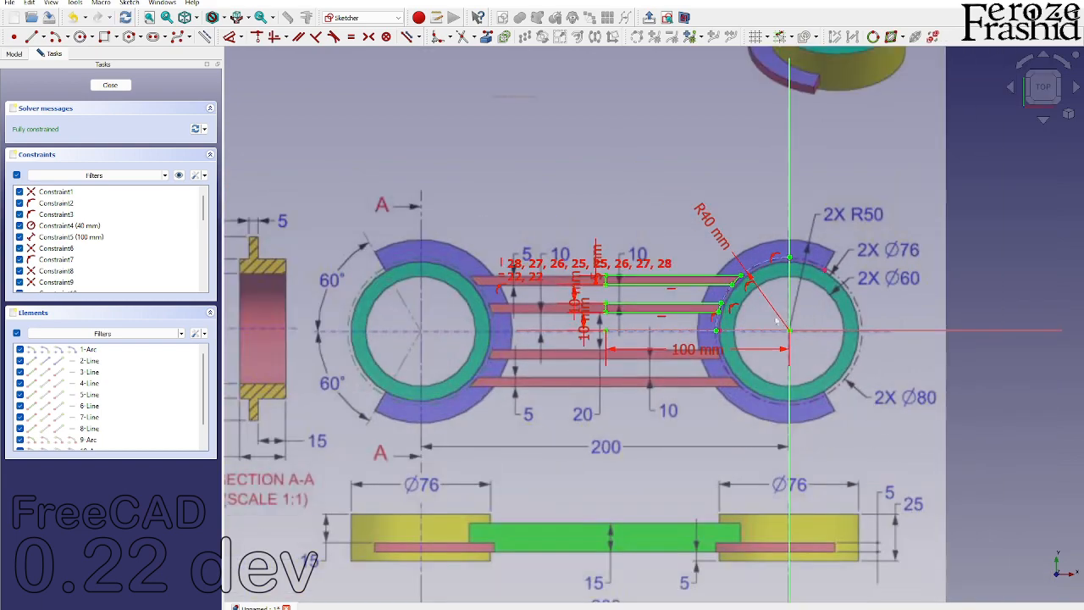
scroll(801, 308, "up", 3)
left_click(110, 85)
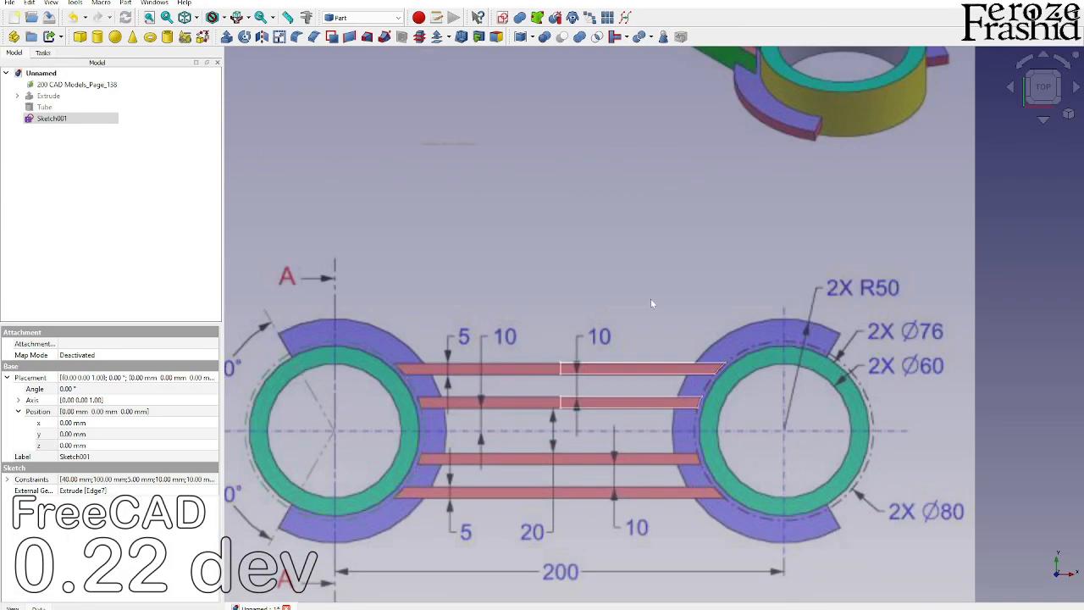
Step: Extrude the half-length bar profile sketch 15 mm along its normal as a solid
scroll(694, 341, "down", 2)
middle_click_drag(692, 341, 670, 306)
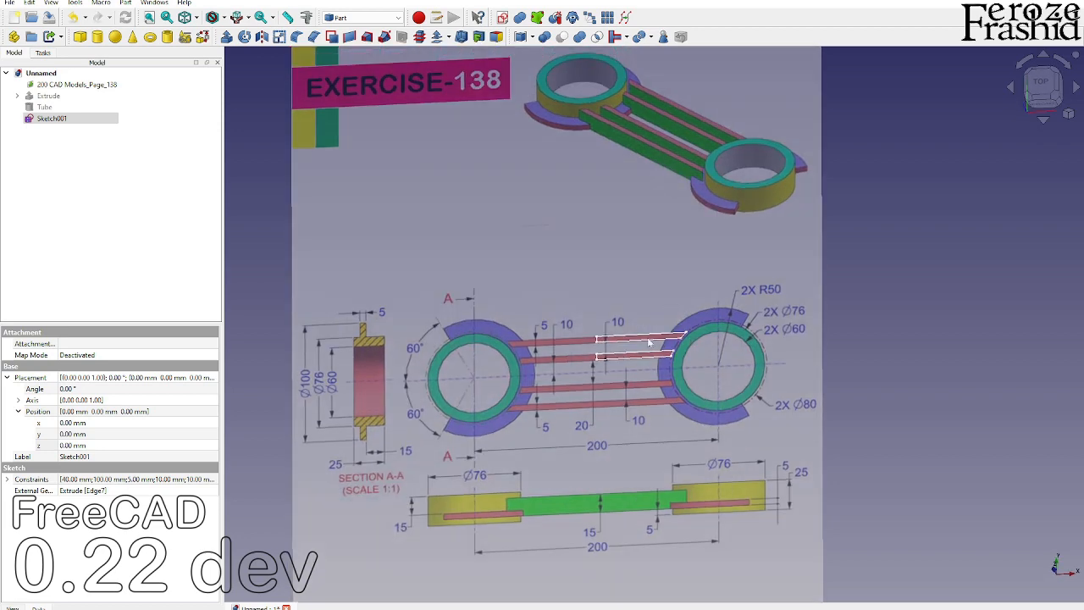
scroll(650, 342, "up", 3)
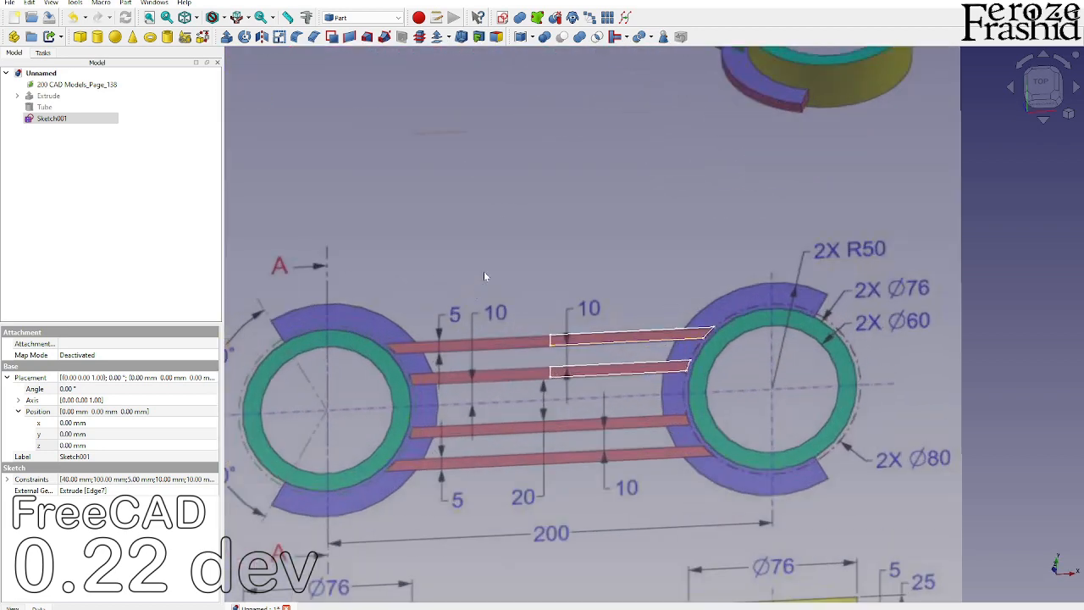
left_click(226, 36)
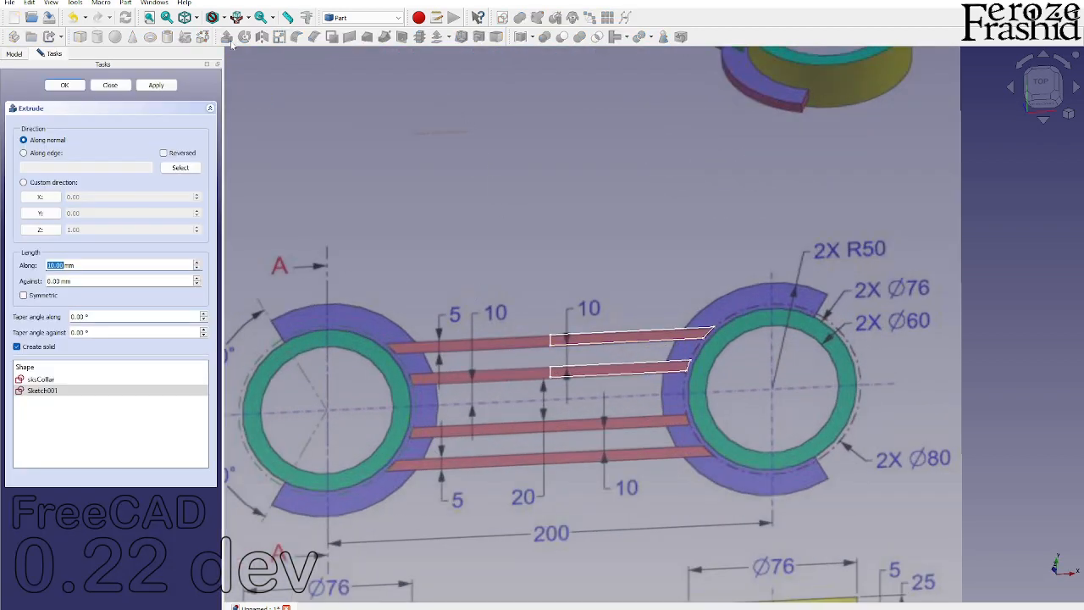
scroll(549, 240, "down", 3)
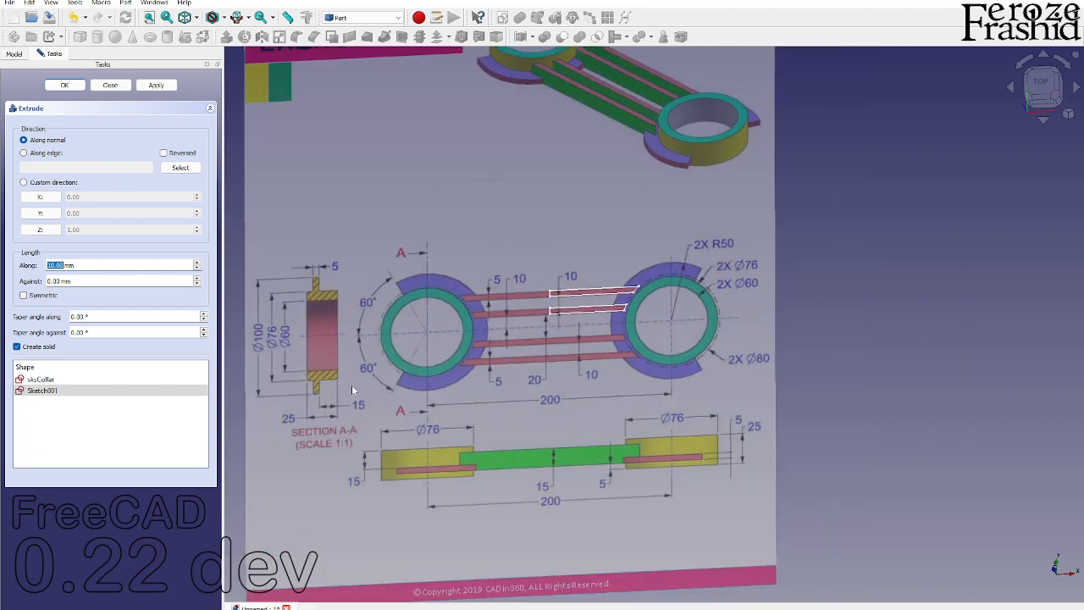
scroll(610, 461, "up", 2)
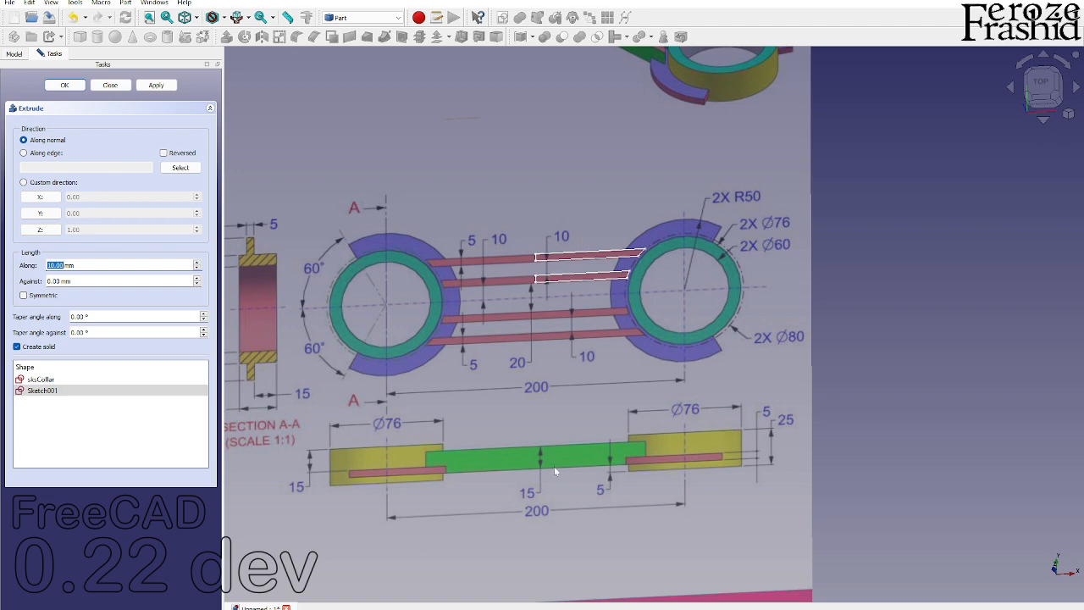
type("15")
key("Return")
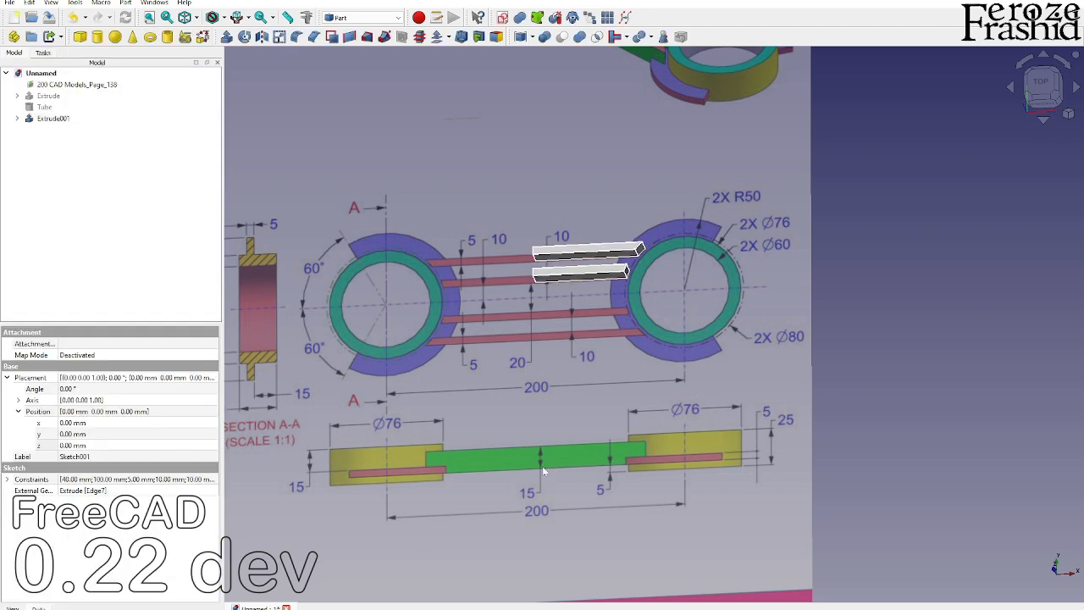
Step: Make the hidden collar extrusion and the ring tube visible again alongside the extruded bars
left_click(49, 96)
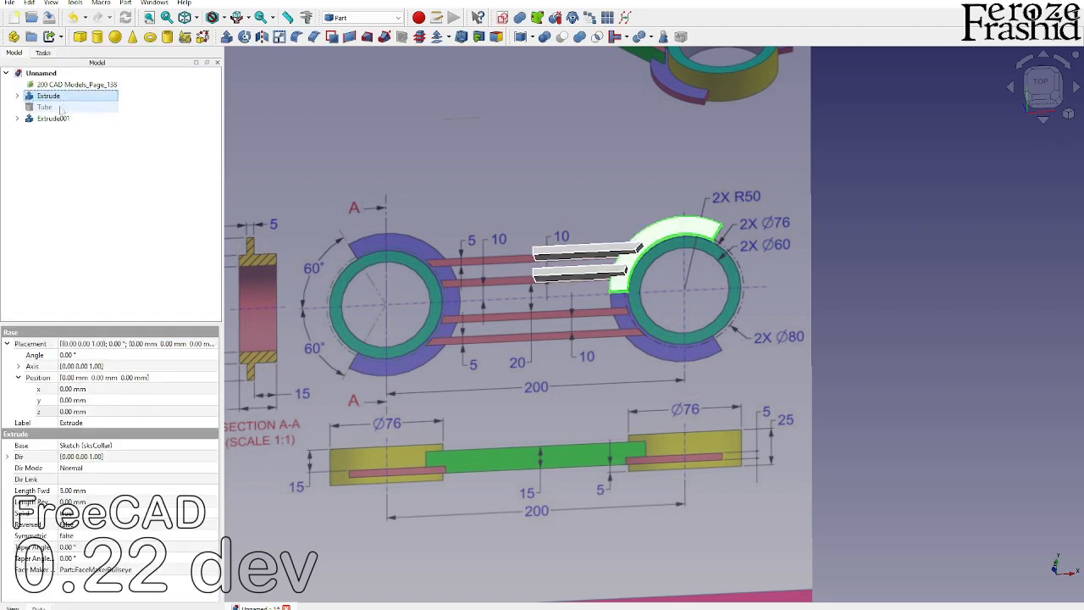
left_click(51, 108)
key("space")
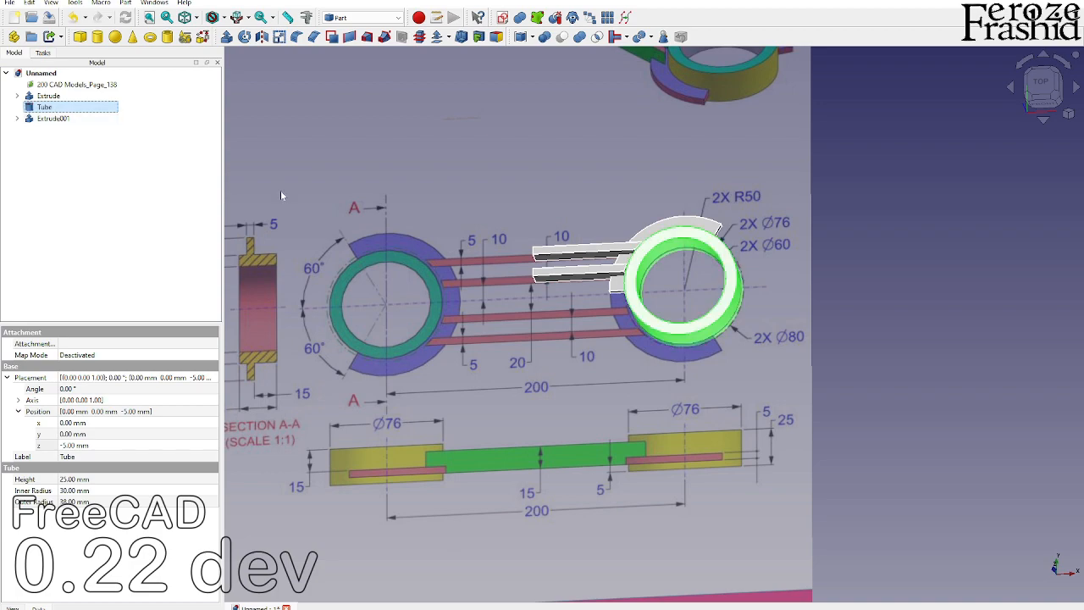
Step: Fuse the collar extrusion and the extruded bars into one solid with a Union, leaving the tube separate
scroll(613, 257, "up", 3)
scroll(614, 258, "down", 3)
middle_click_drag(650, 292, 708, 271)
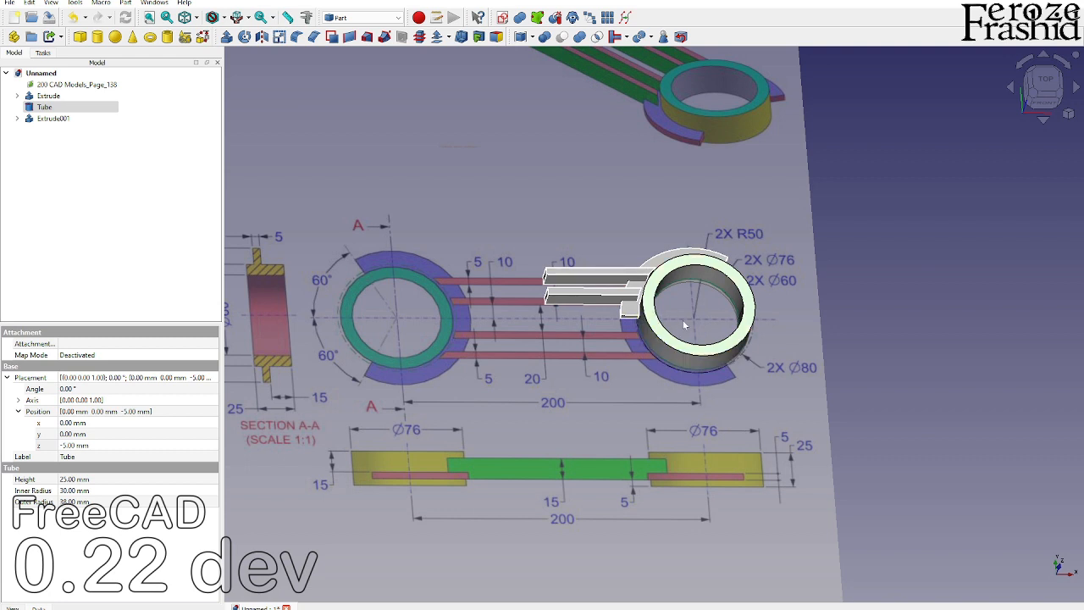
left_click(631, 303)
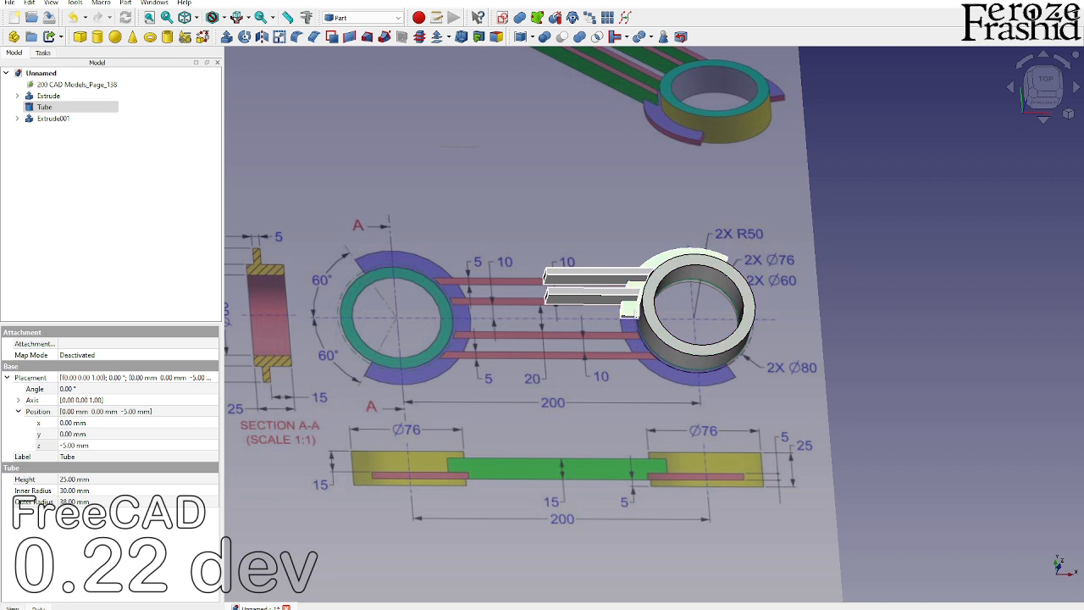
left_click(617, 286, "ctrl")
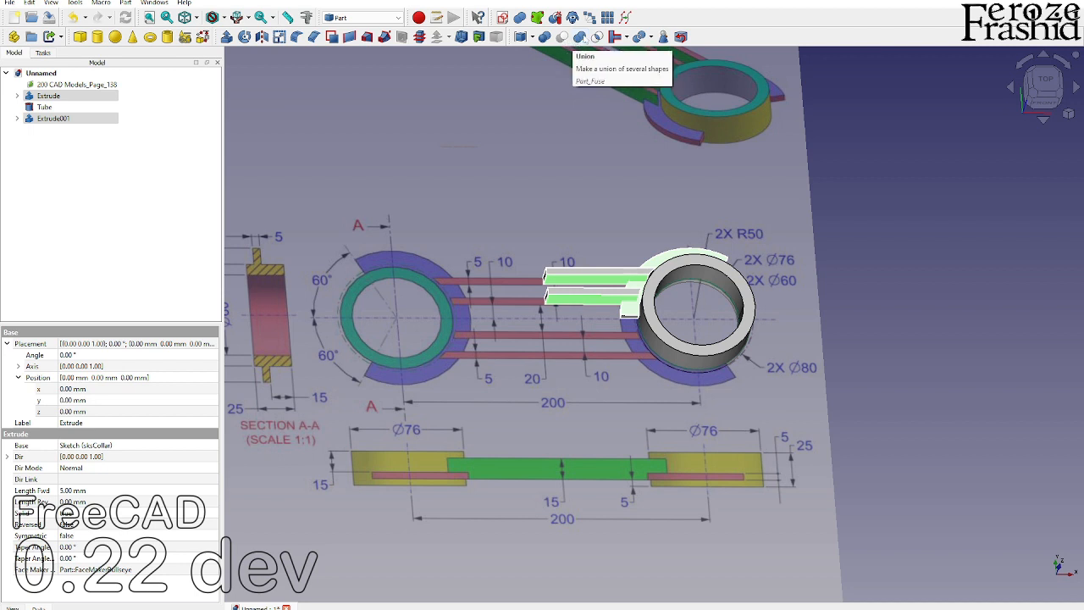
left_click(582, 38)
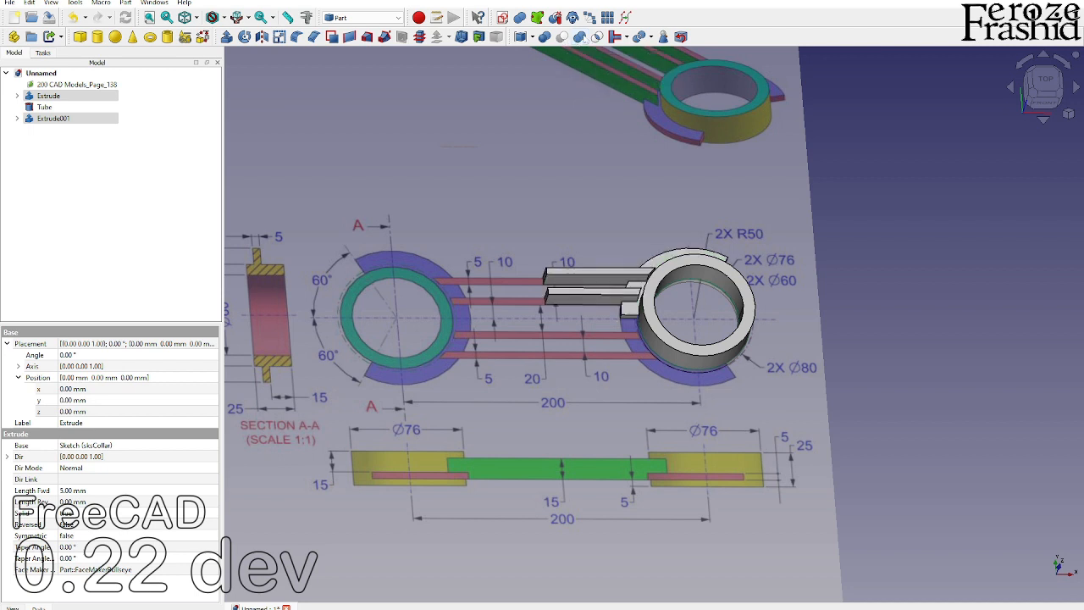
Step: Mirror the fused collar and bars across the XZ plane with the base point at the origin
left_click(635, 295)
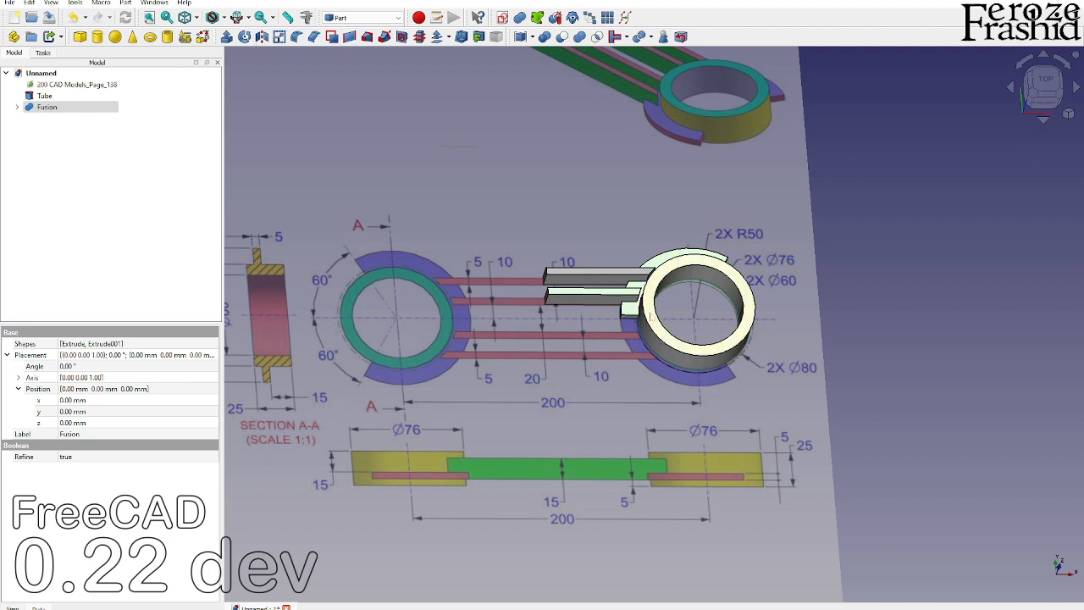
left_click(262, 36)
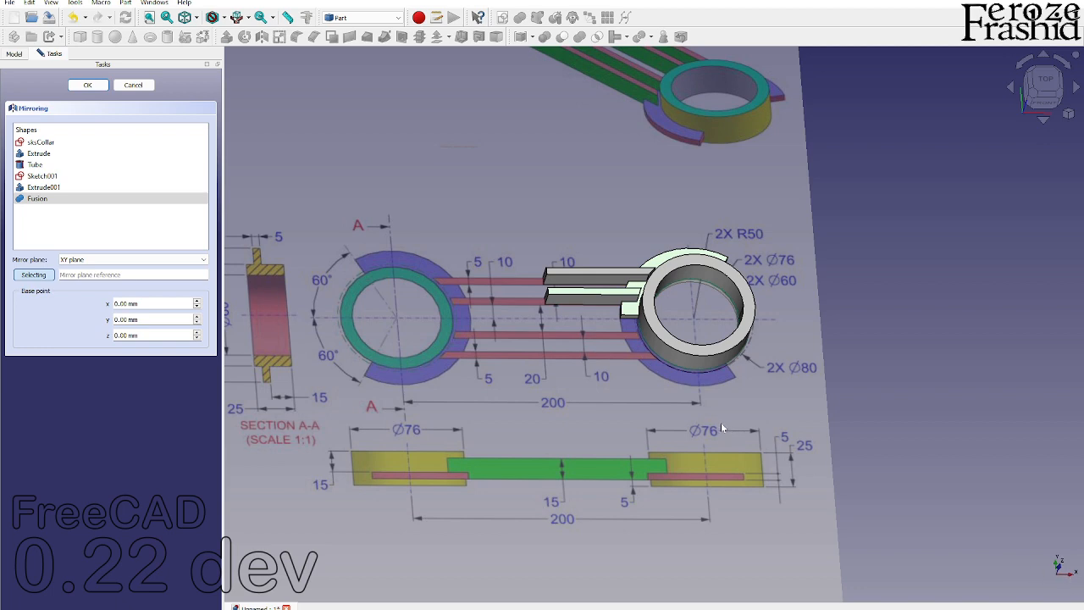
mouse_move(713, 416)
middle_mouse_down()
mouse_move(737, 365)
mouse_move(686, 303)
mouse_move(677, 383)
middle_mouse_up()
left_click(88, 259)
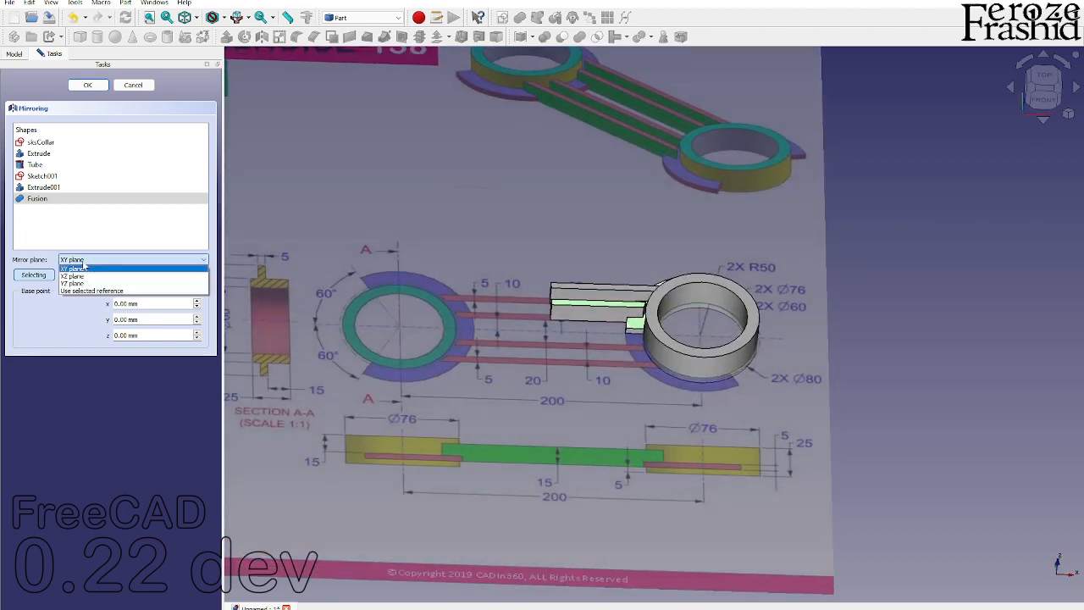
left_click(87, 269)
left_click(87, 85)
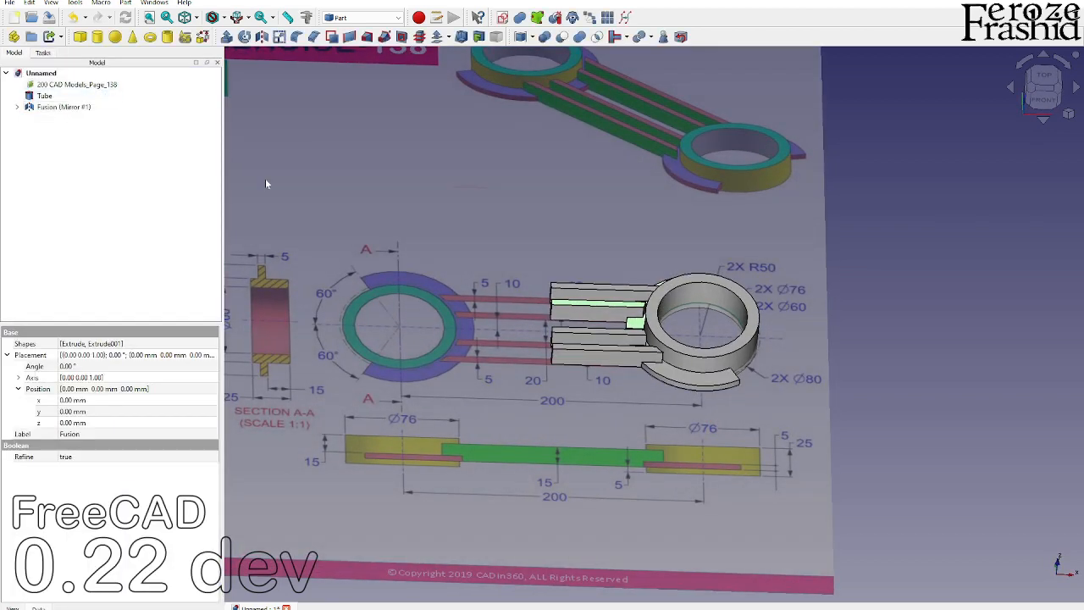
Step: Union the mirrored collar and bars, their original fusion and the ring tube into one half-link solid
scroll(727, 316, "up", 2)
left_click(47, 120, "ctrl")
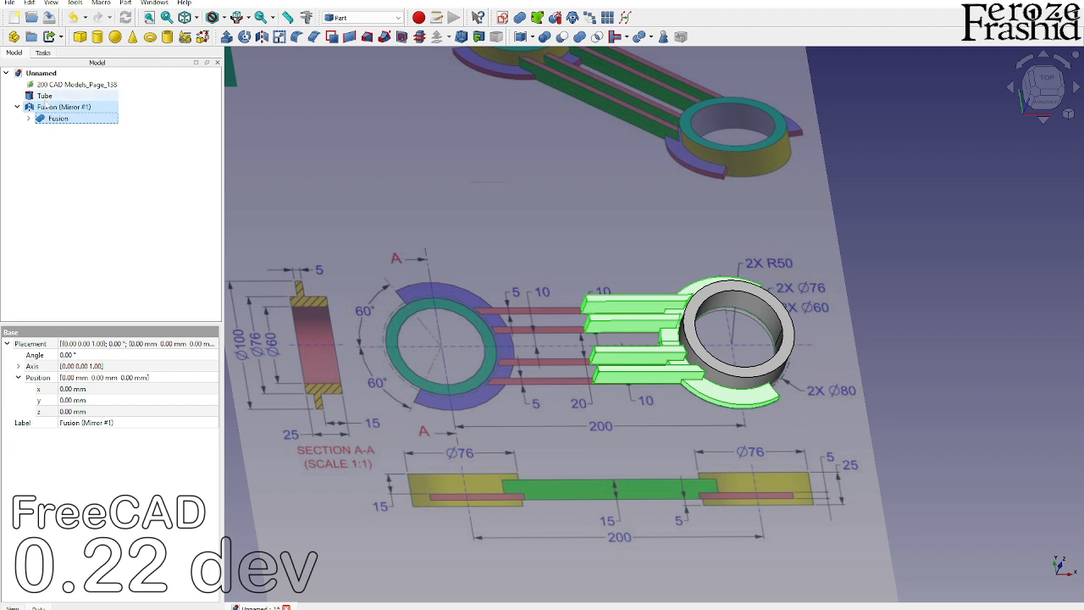
left_click(44, 96, "ctrl")
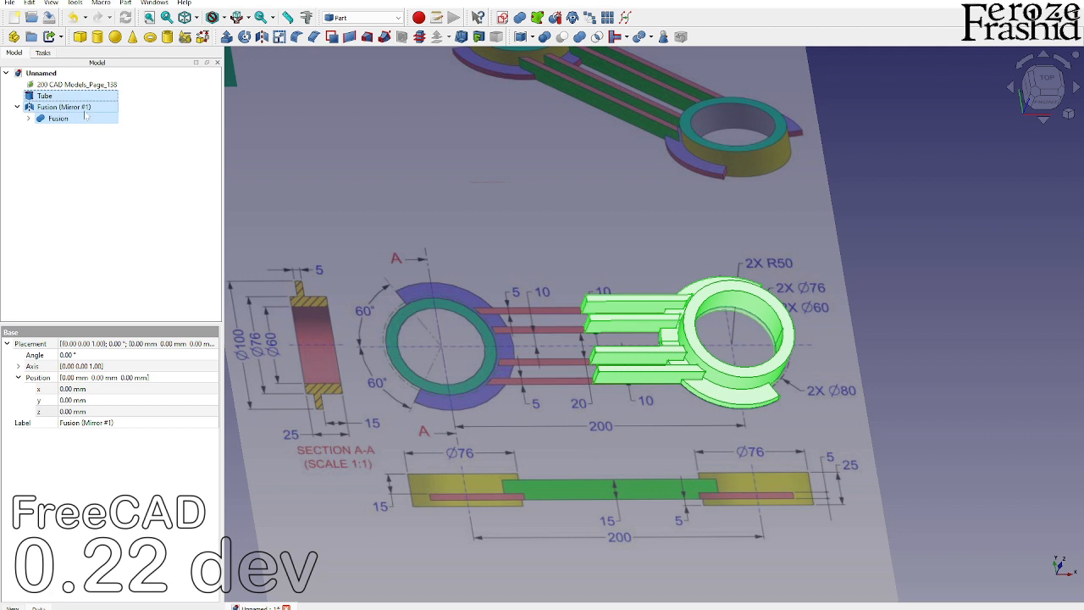
left_click(579, 36)
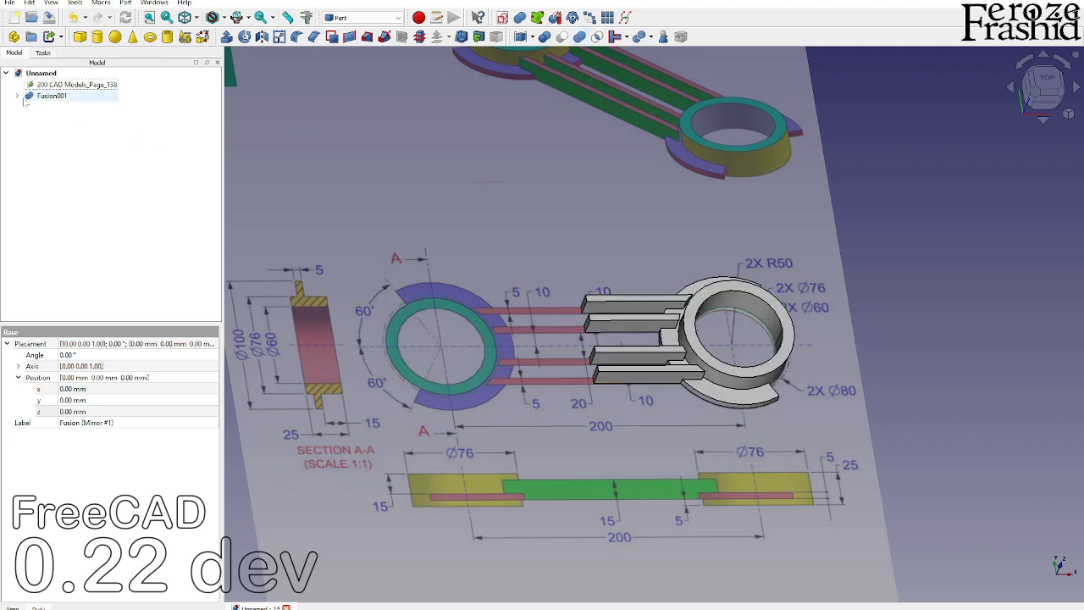
Step: Mirror the fused half-link about the flat end face of a connecting bar, used as the selected reference plane
left_click(30, 97)
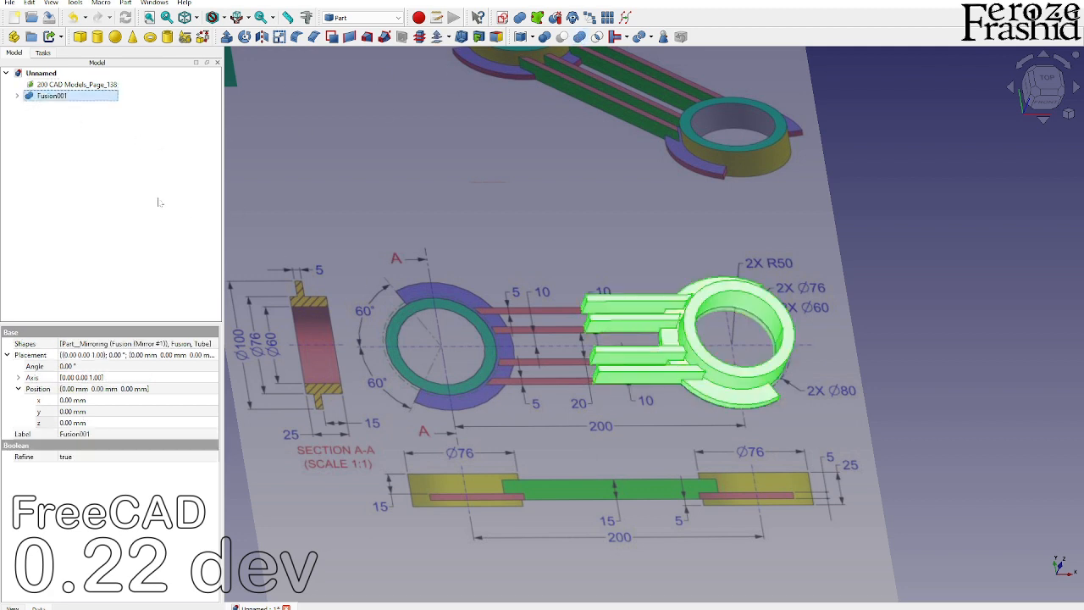
left_click(19, 96)
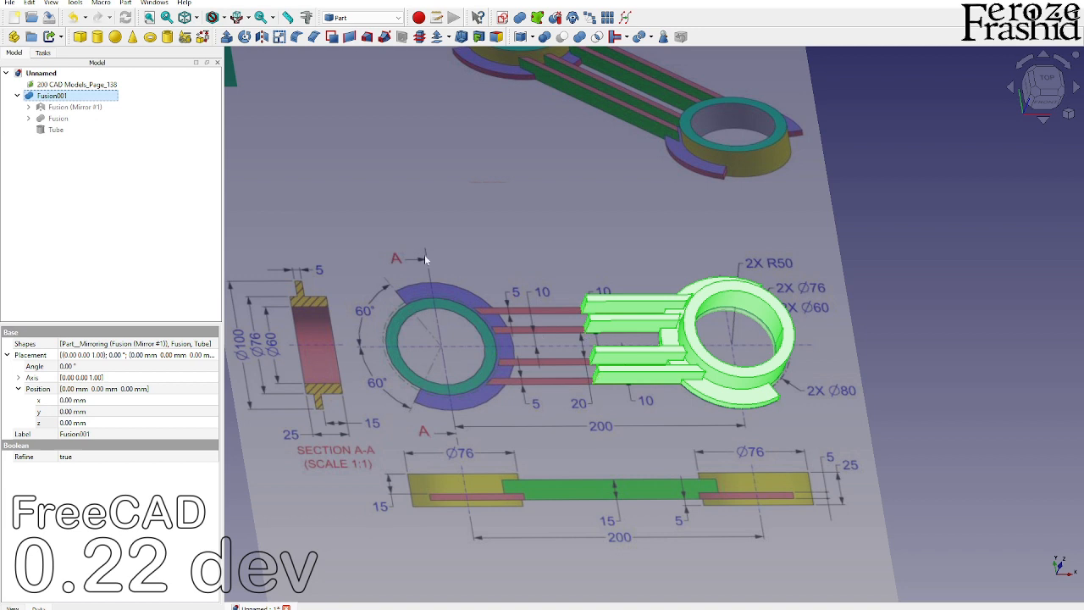
left_click(263, 37)
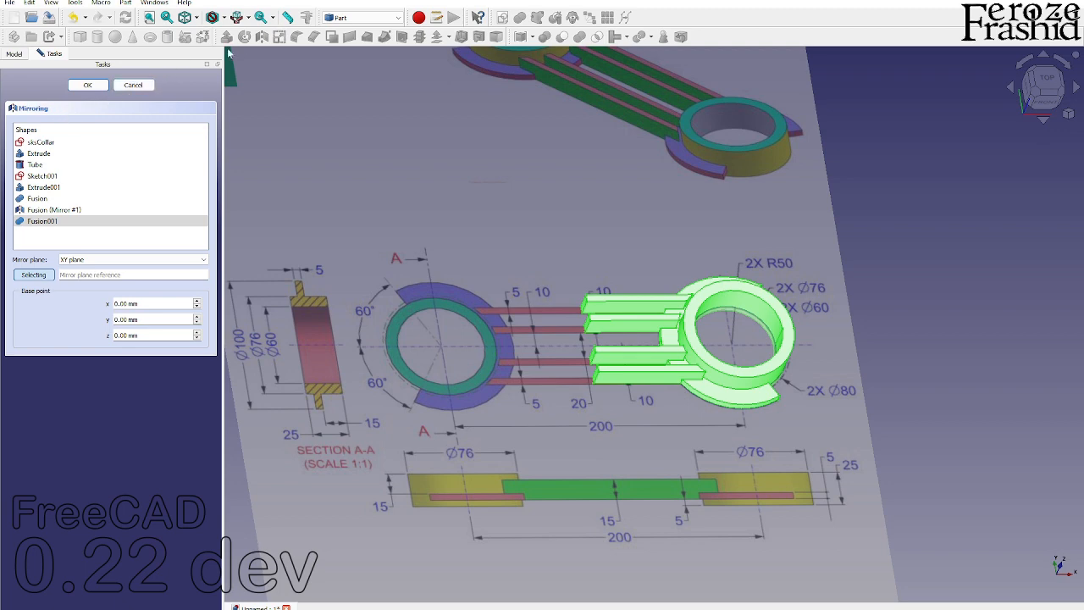
left_click(86, 261)
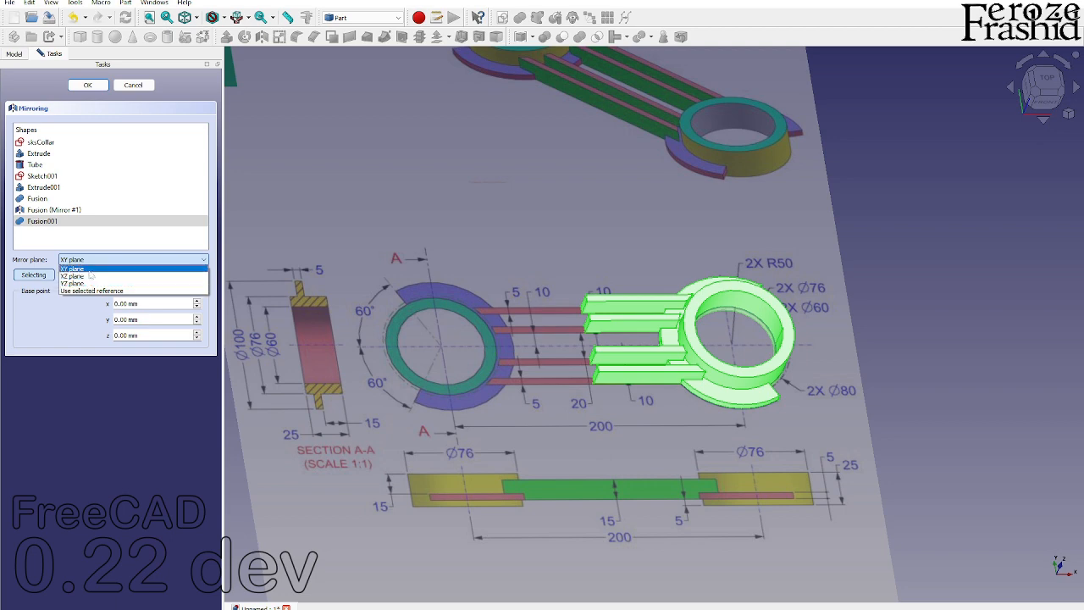
left_click(91, 268)
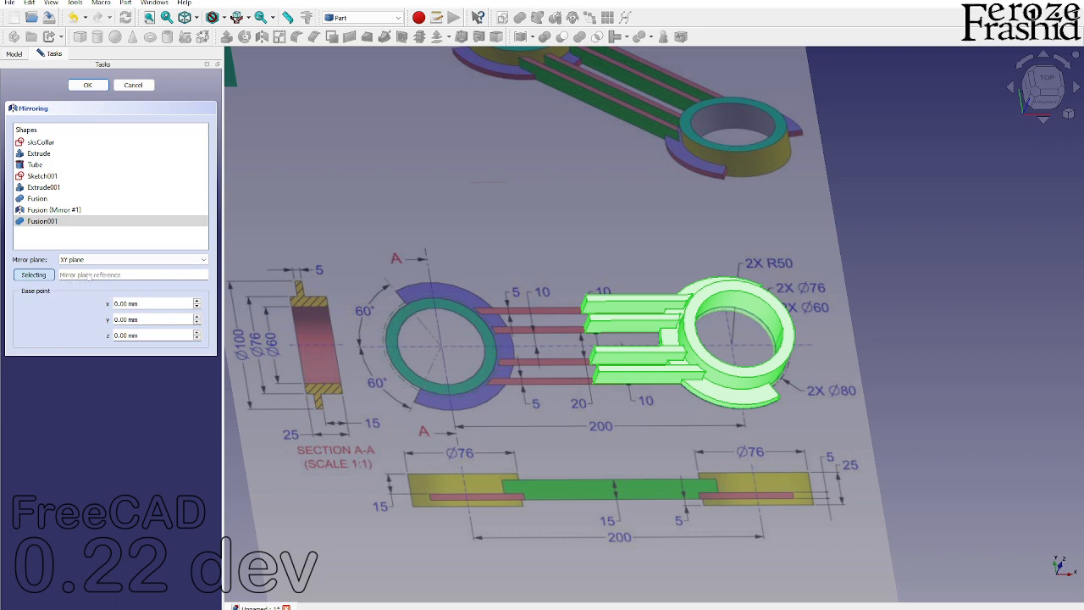
scroll(490, 335, "up", 5)
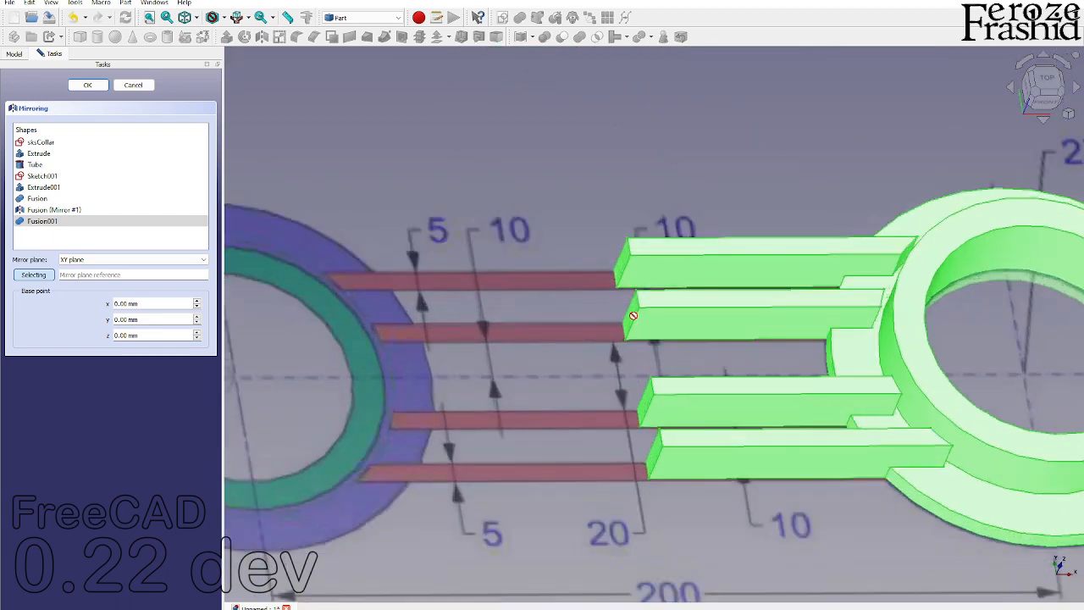
left_click(630, 315)
scroll(610, 333, "down", 4)
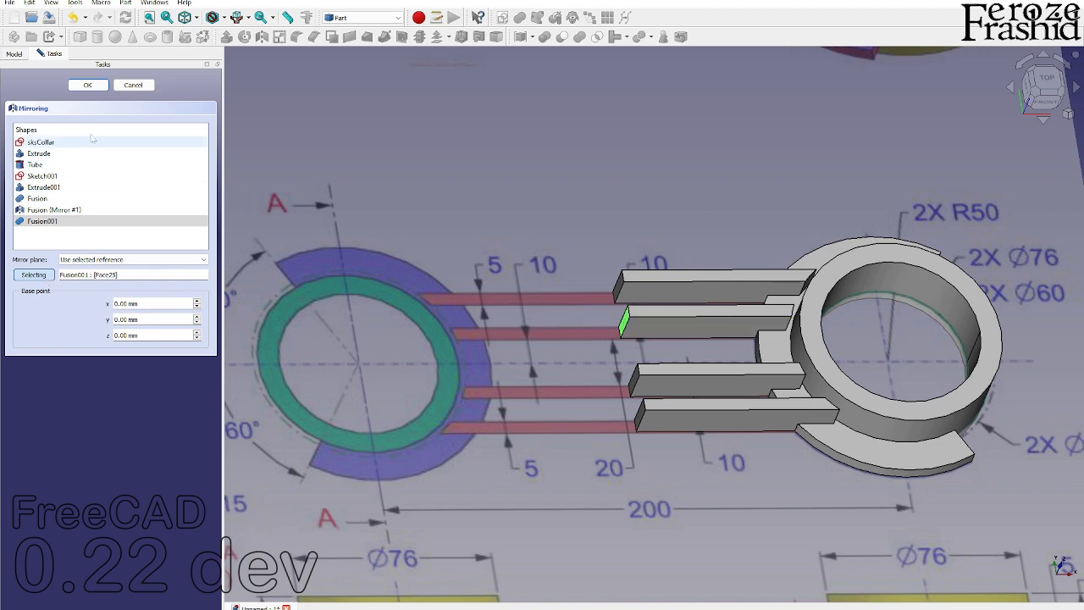
left_click(88, 85)
Step: Union the mirrored half-link with the original half to form the complete two-ring link
scroll(421, 291, "down", 3)
middle_click_drag(419, 300, 461, 334)
scroll(461, 334, "down", 5)
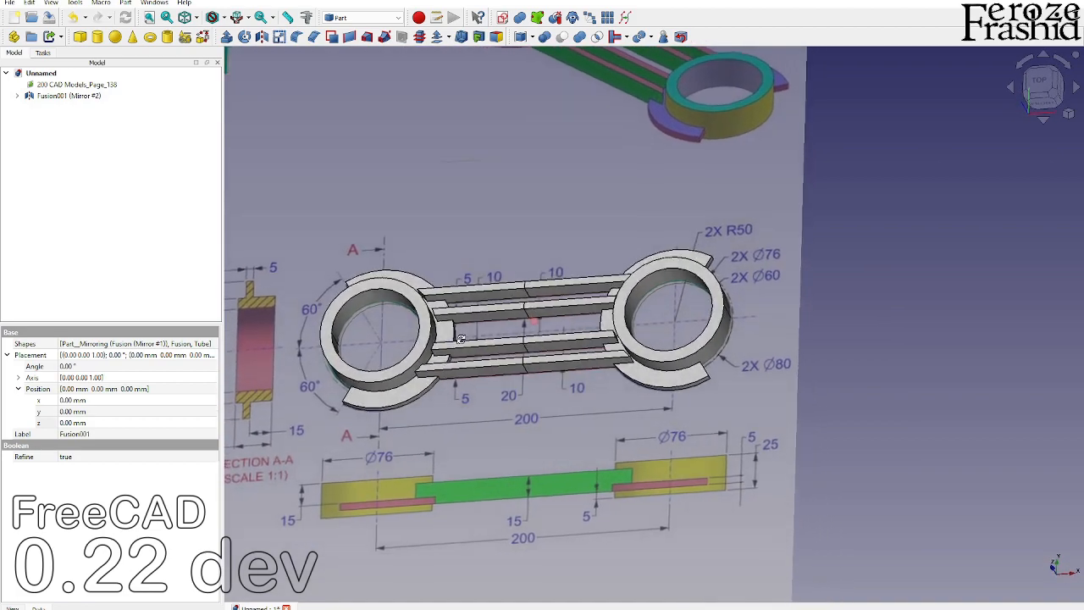
scroll(546, 368, "up", 3)
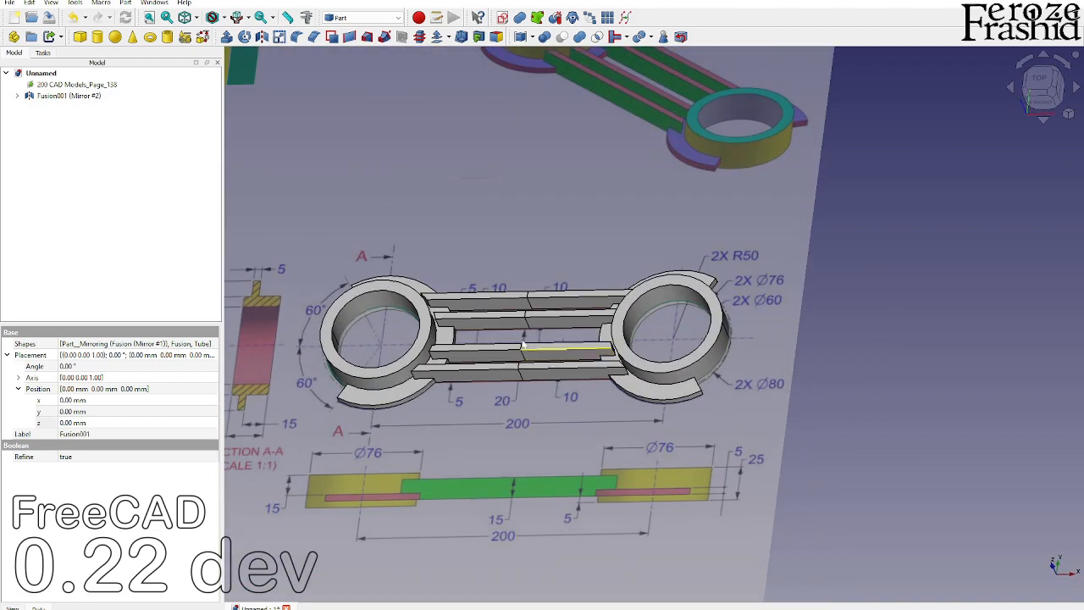
left_click(17, 96)
left_click(63, 96)
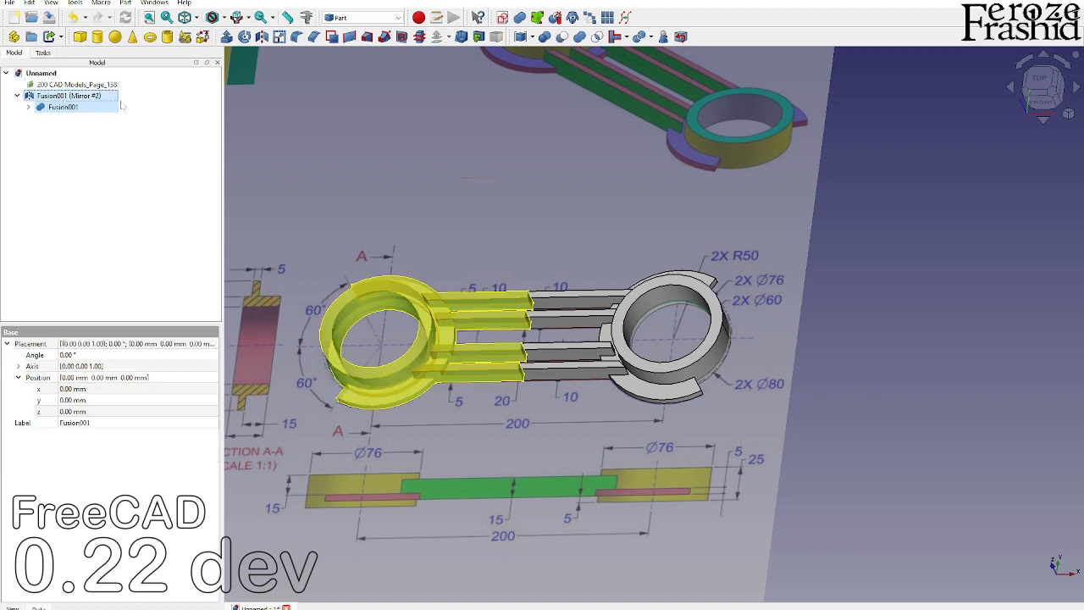
left_click(579, 36)
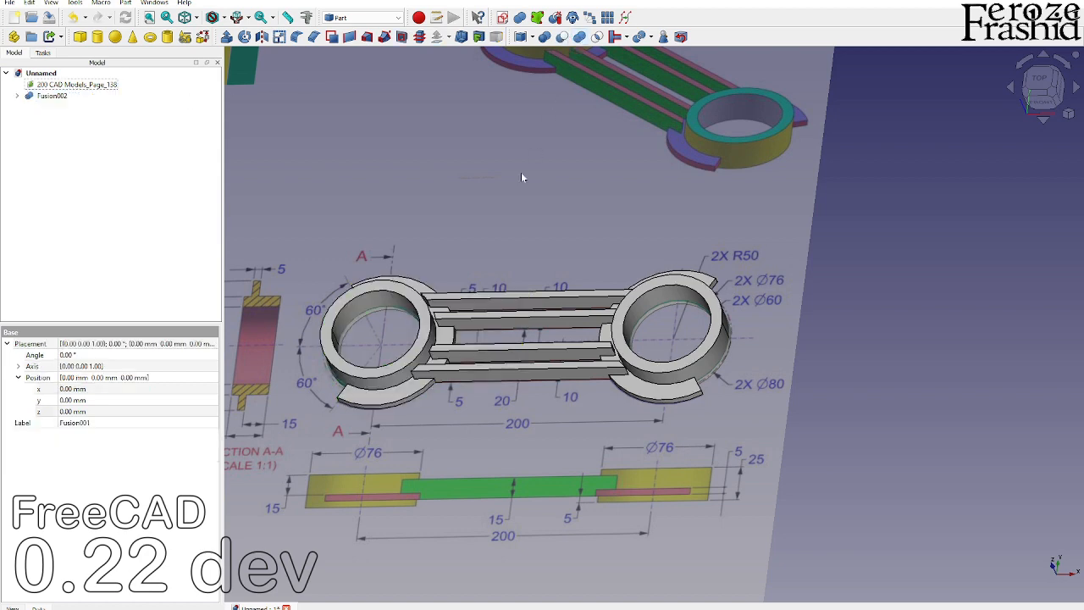
Step: Hide the reference drawing image and examine the completed two-ring link
middle_click_drag(477, 341, 499, 313)
left_click(501, 283)
key("space")
scroll(431, 325, "up", 4)
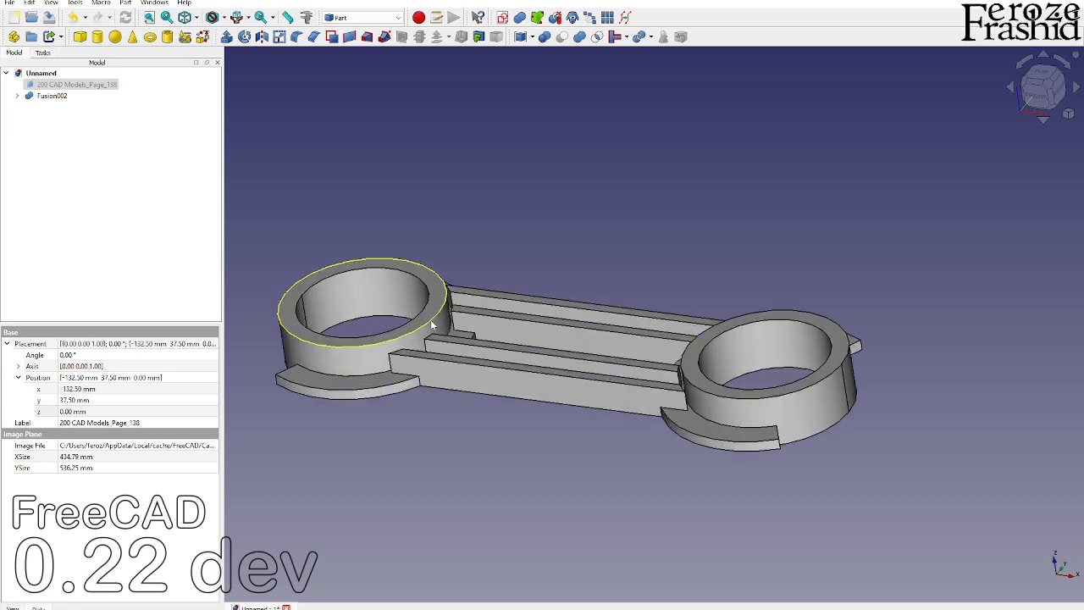
scroll(681, 397, "down", 1)
middle_click_drag(682, 396, 621, 411)
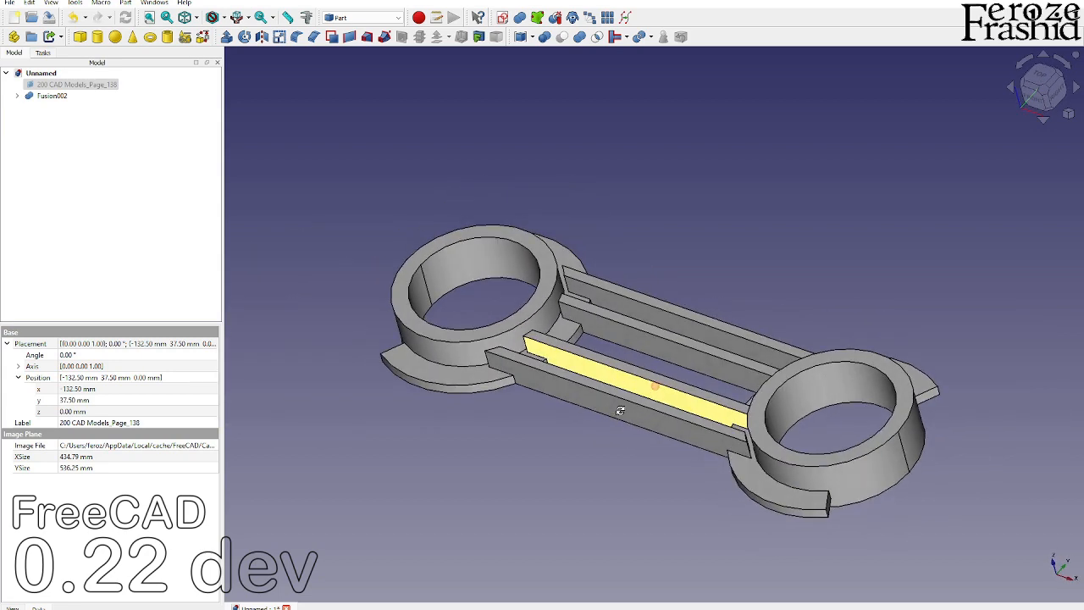
scroll(623, 413, "up", 1)
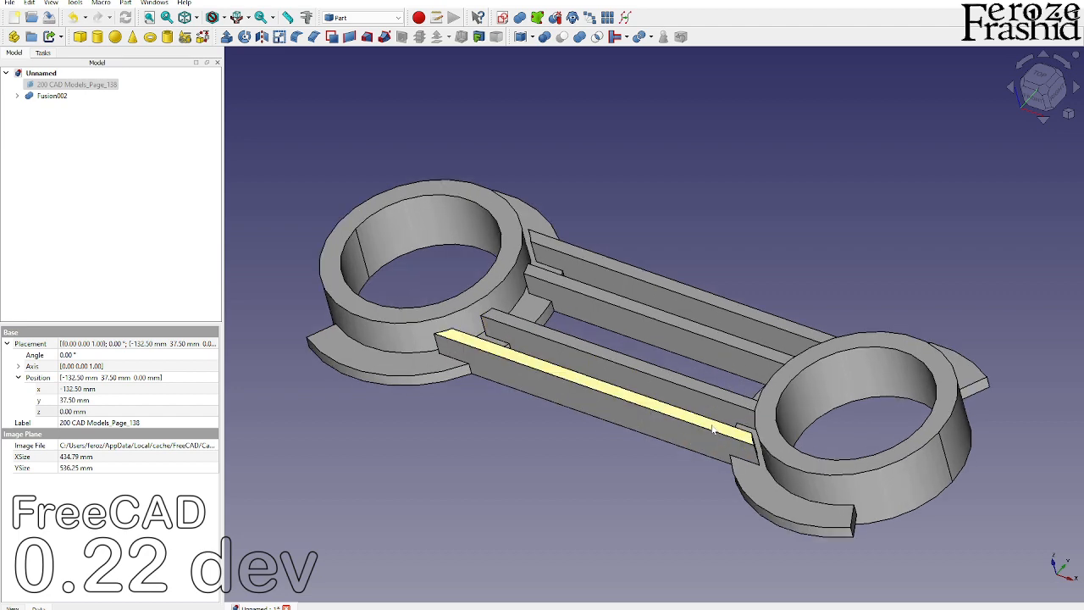
middle_click_drag(628, 416, 613, 409)
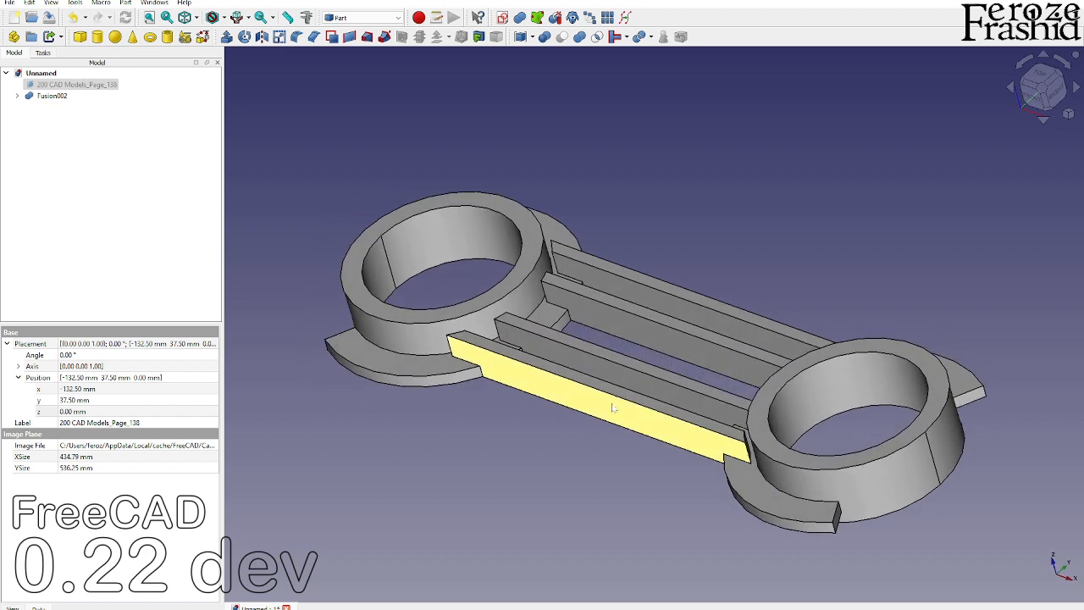